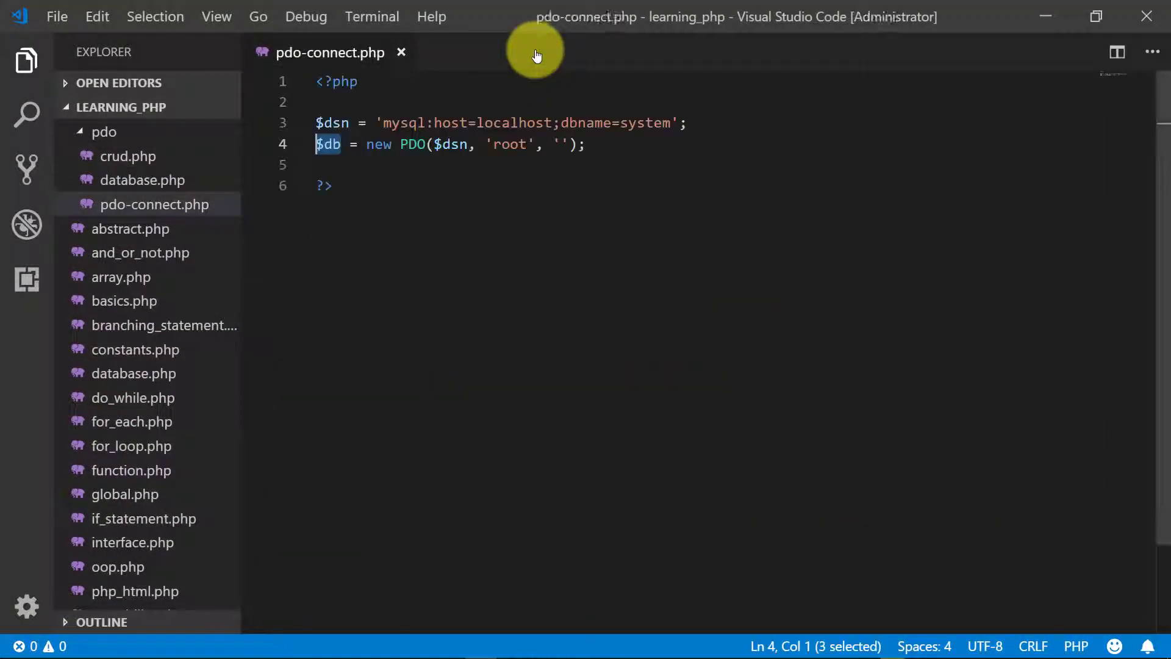
Create a new file named bindvalue.php inside the pdo folder
click(463, 164)
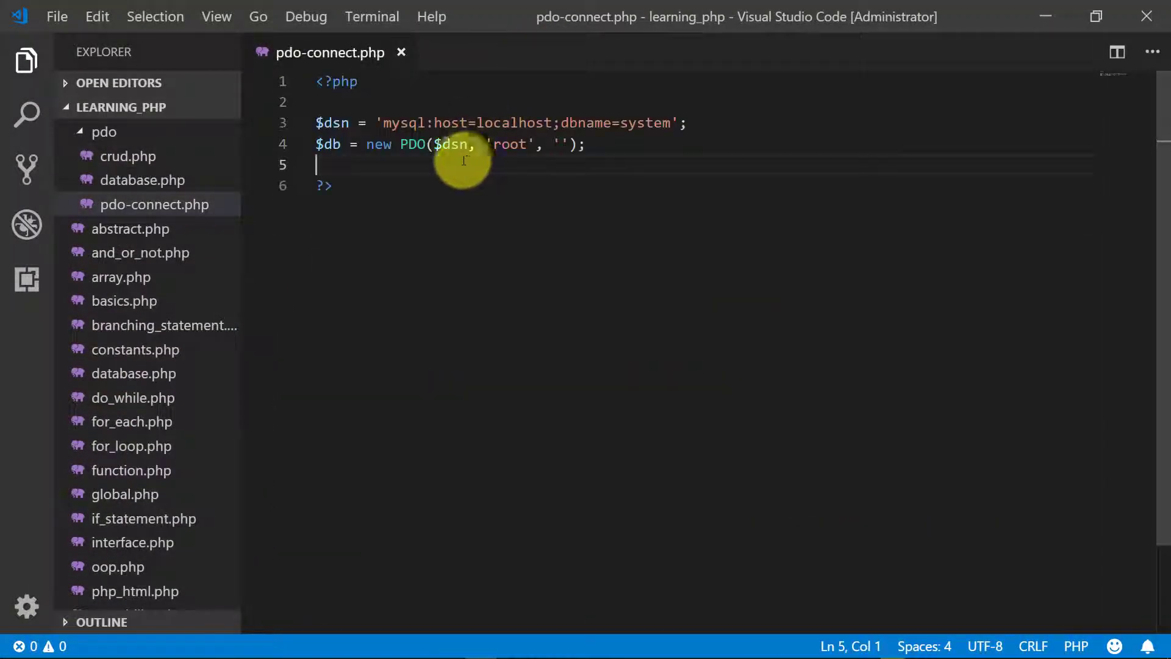
key(ctrl+shift+e)
click(106, 132)
click(134, 107)
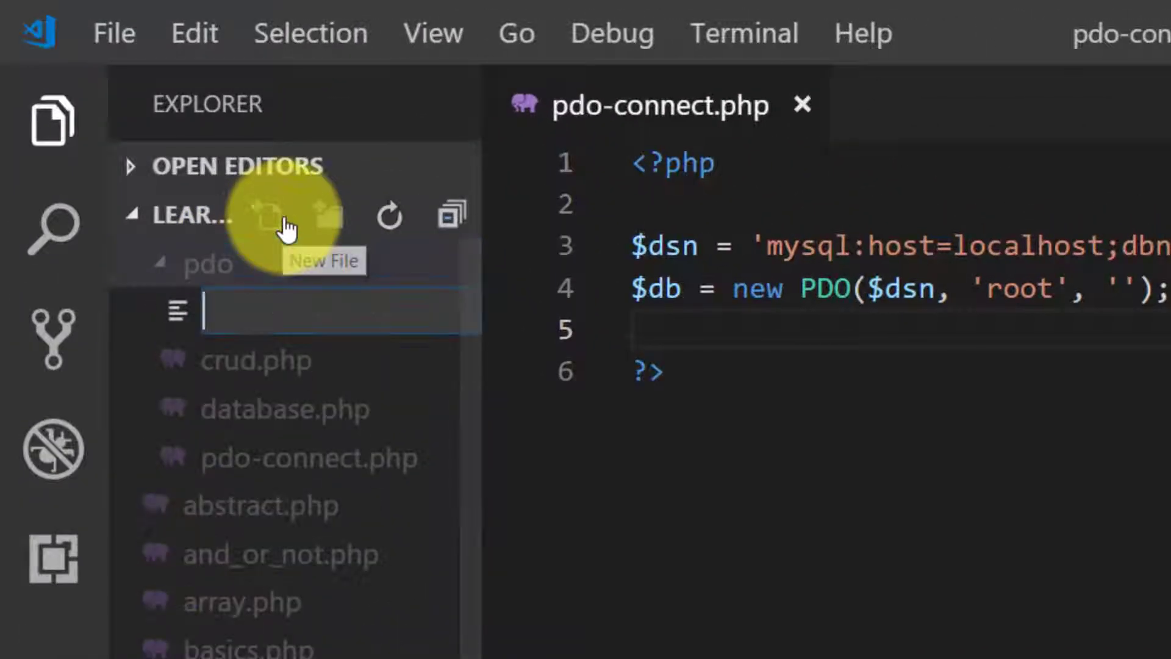
text(bind)
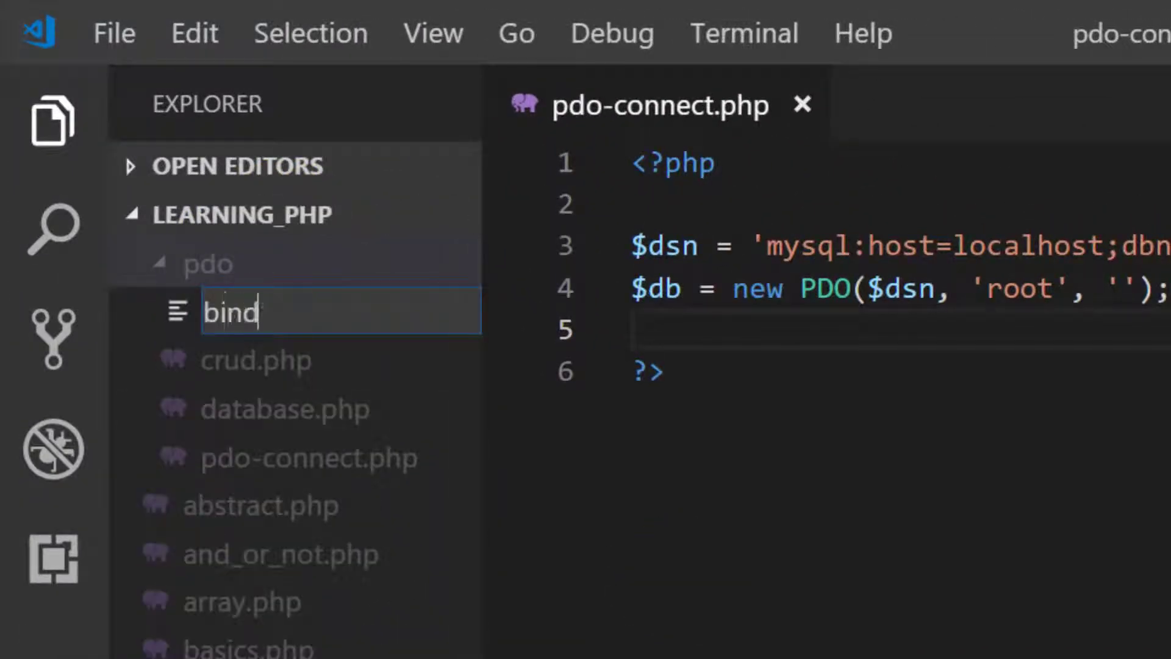
text(valu)
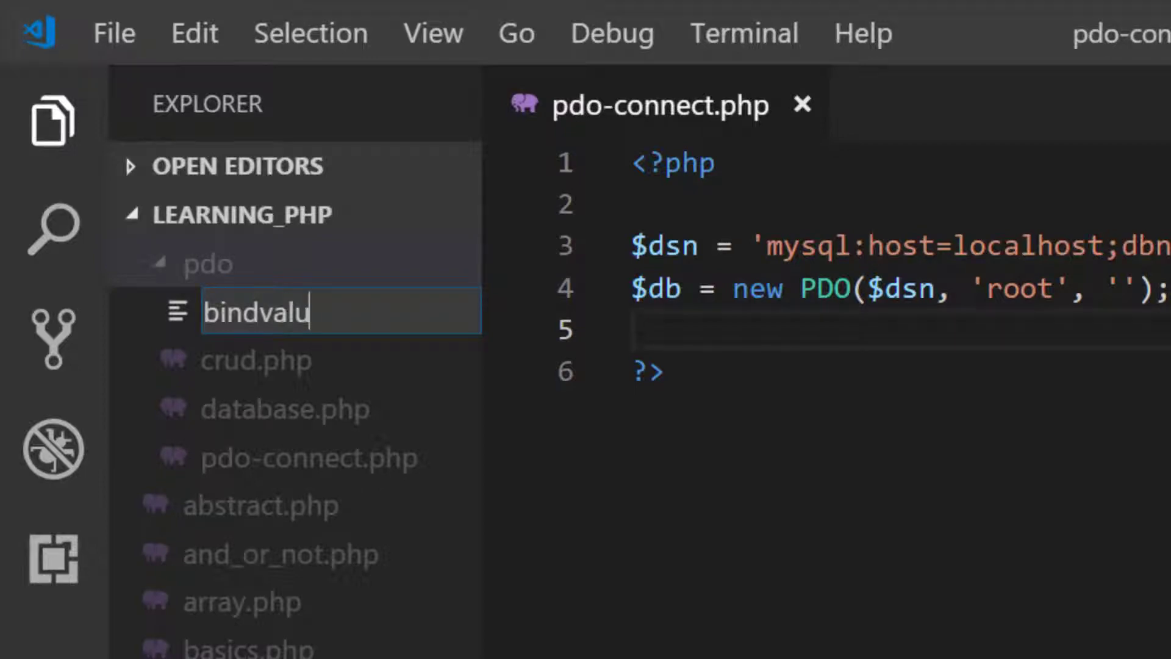
text(e.)
text(php)
key(Return)
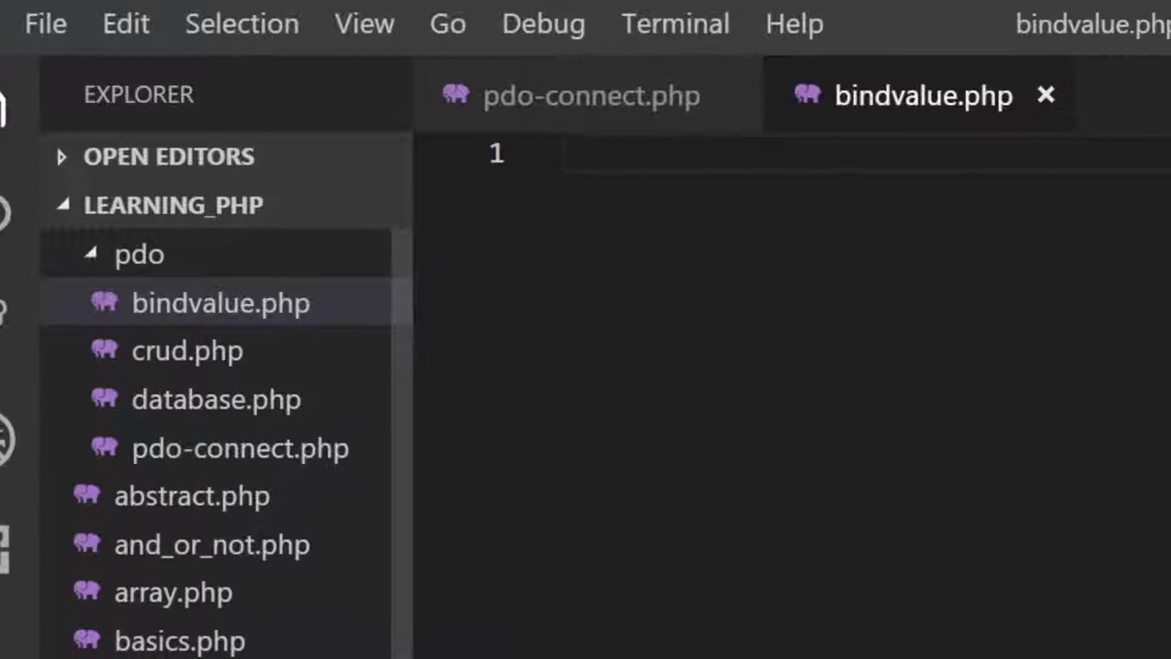
text(<?php)
Write a PHP try block and a catch (Exception $e) that echoes $e->getMessage()
key(Return)
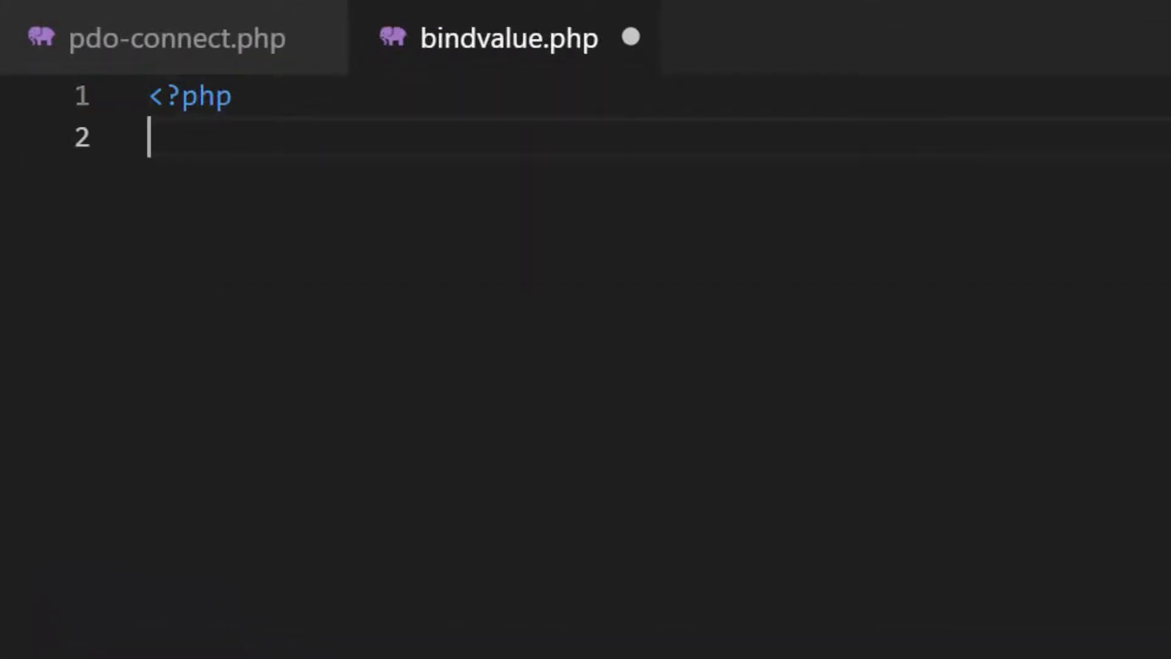
key(Return)
key(Return)
key(Return)
text(?>)
key(Up)
key(Up)
key(Up)
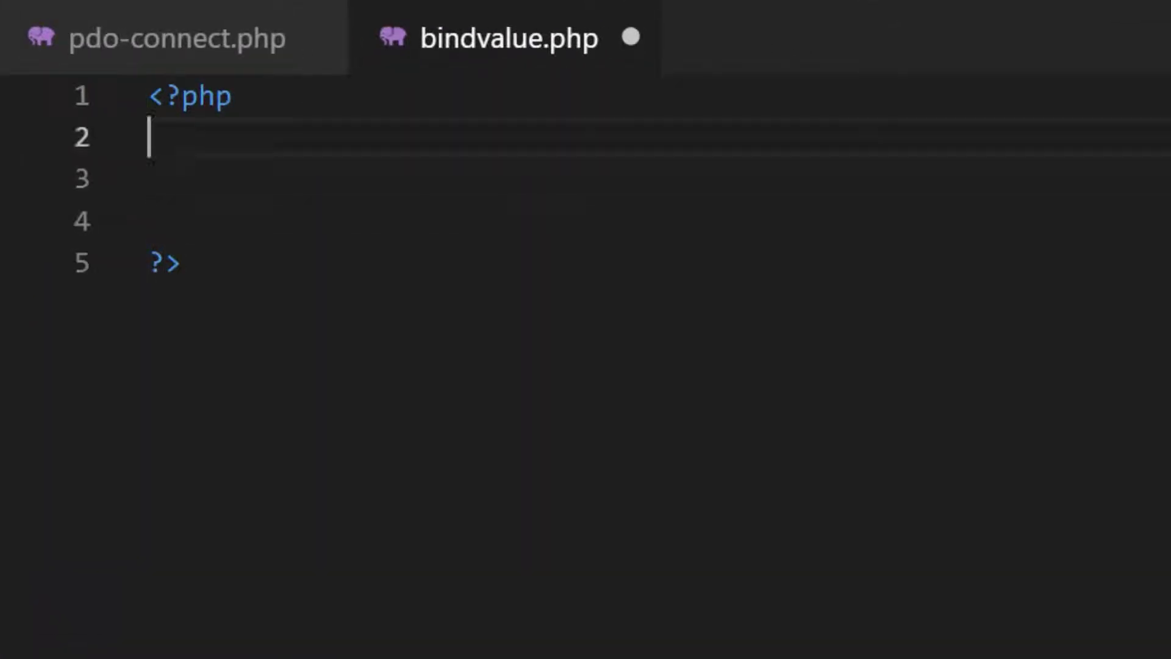
key(Return)
text(try{)
key(Return)
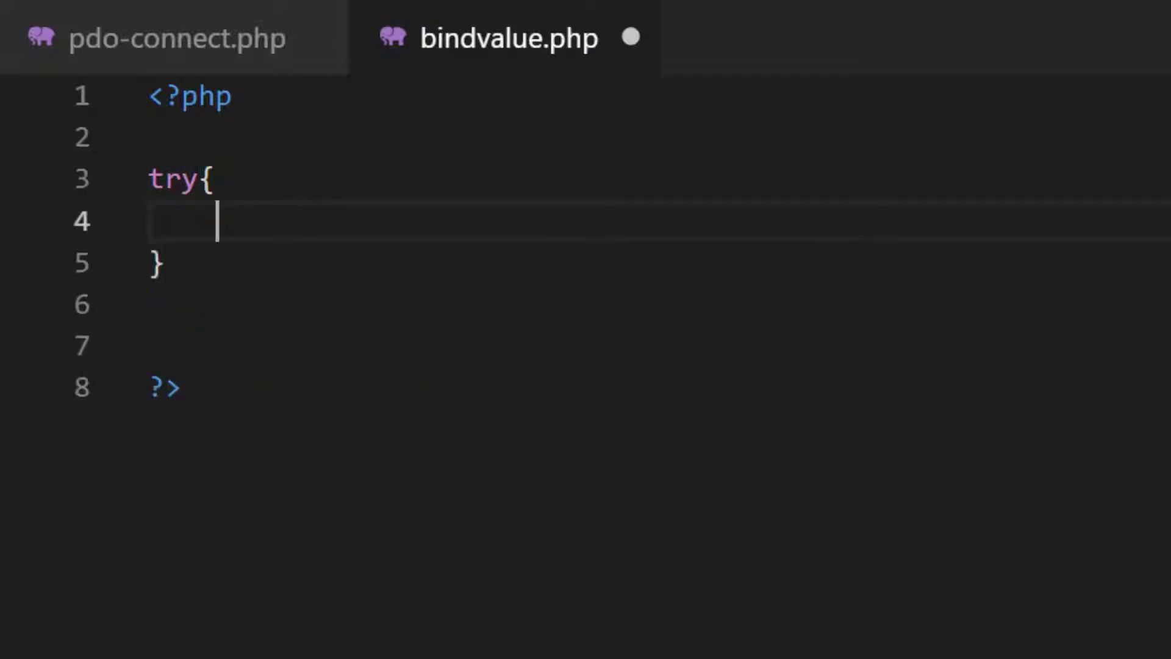
key(Down)
text(catch)
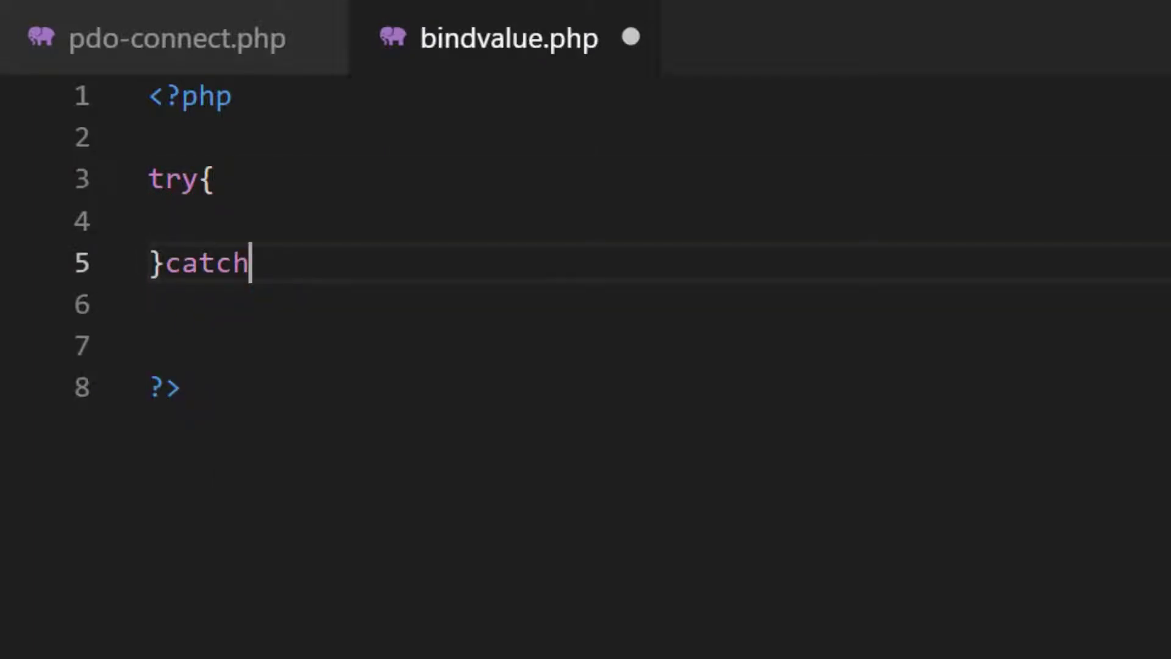
text((Exce)
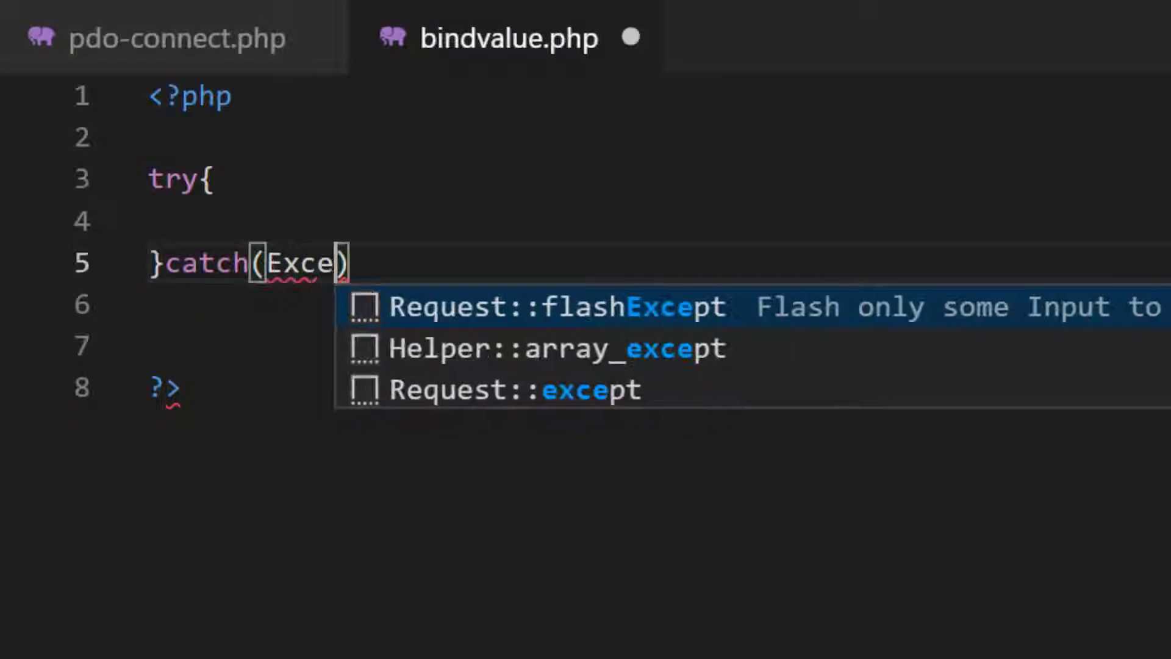
text(ption $e)
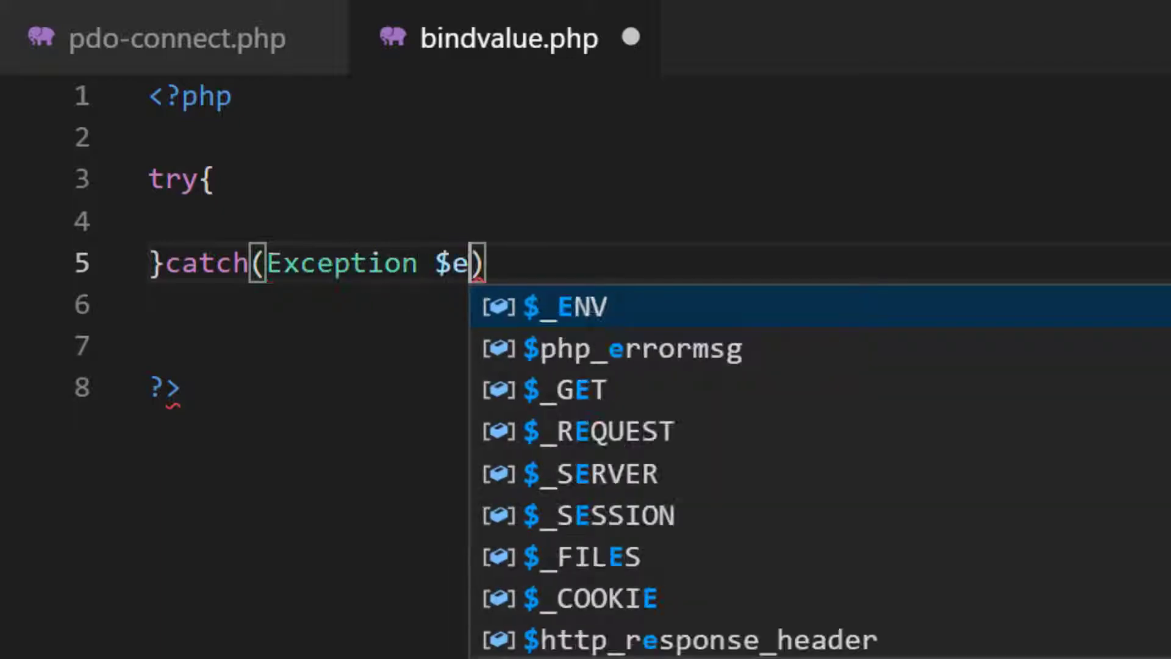
key(Escape)
text(){)
key(Return)
text(pr)
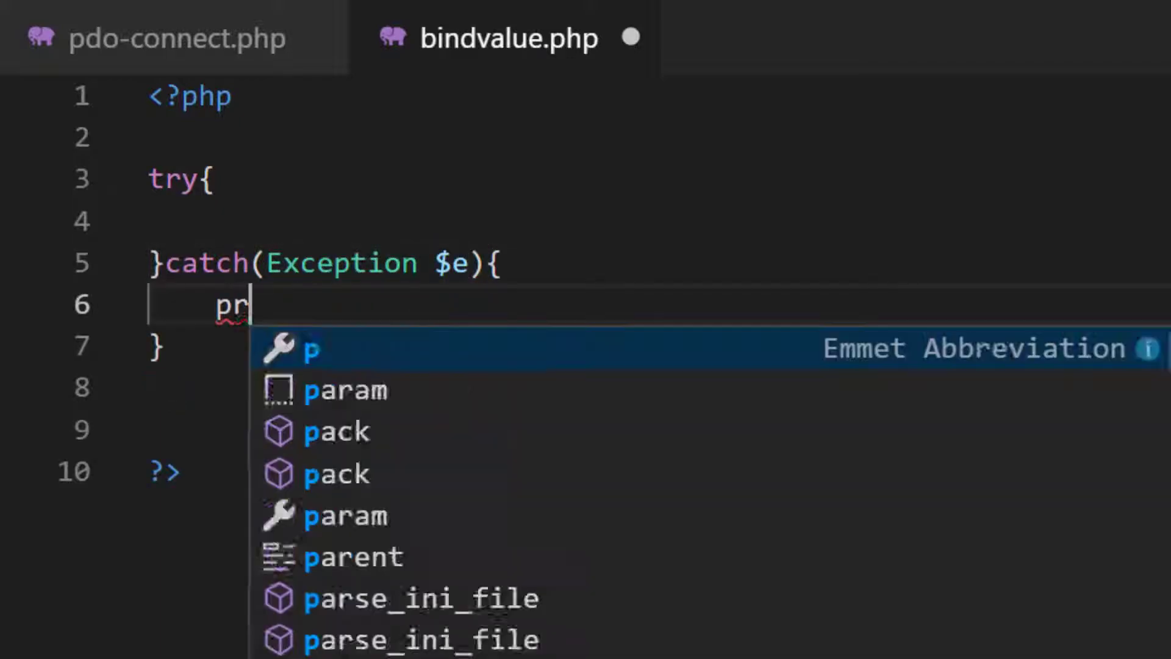
text(int_r)
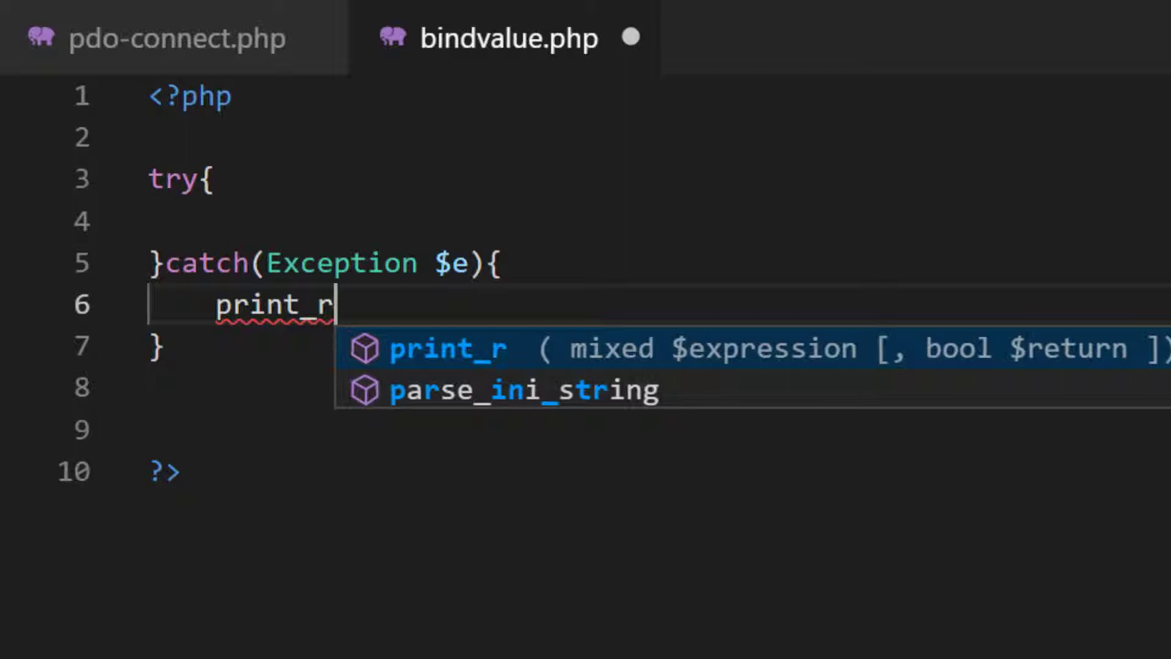
text(($e)
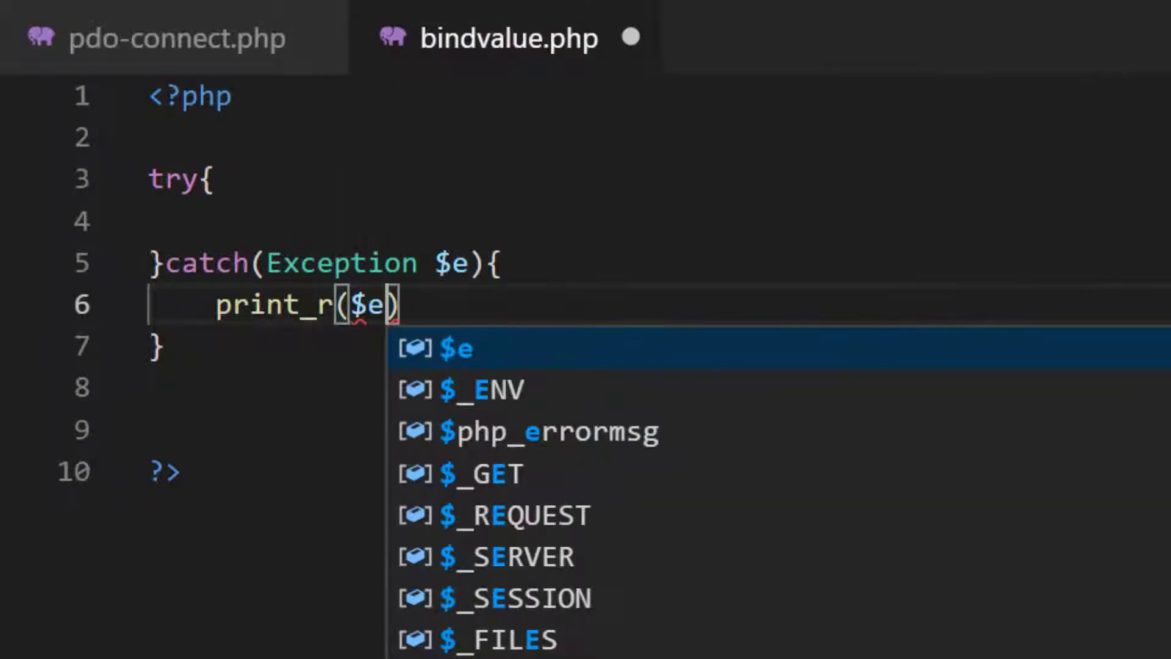
text(->get)
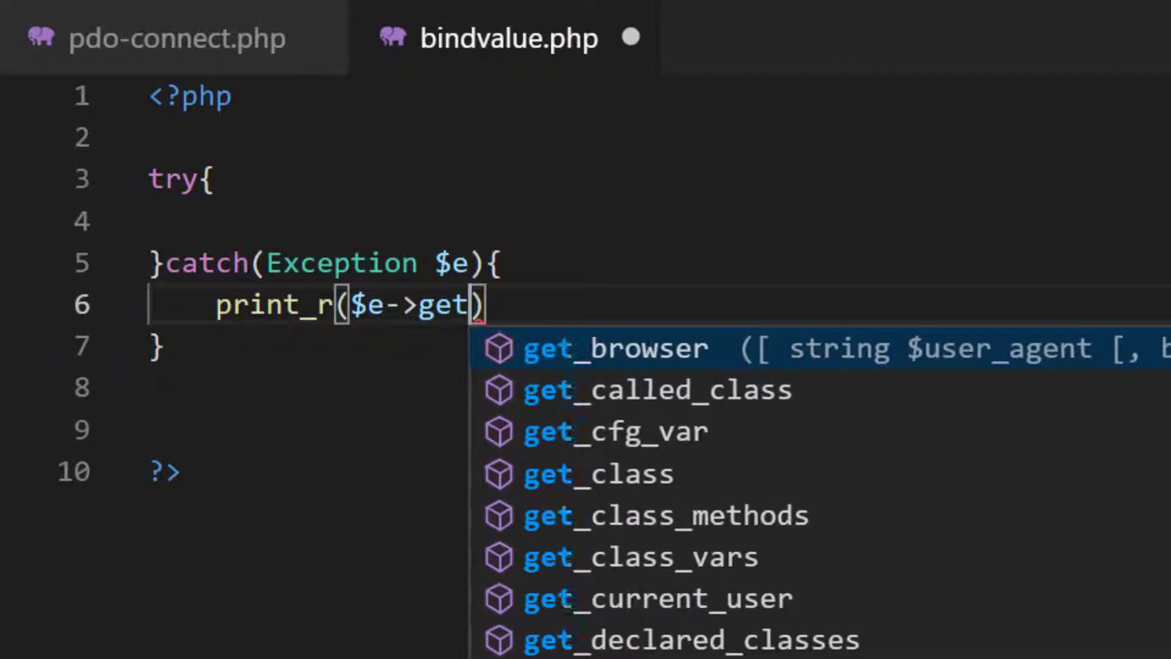
text(Message()))
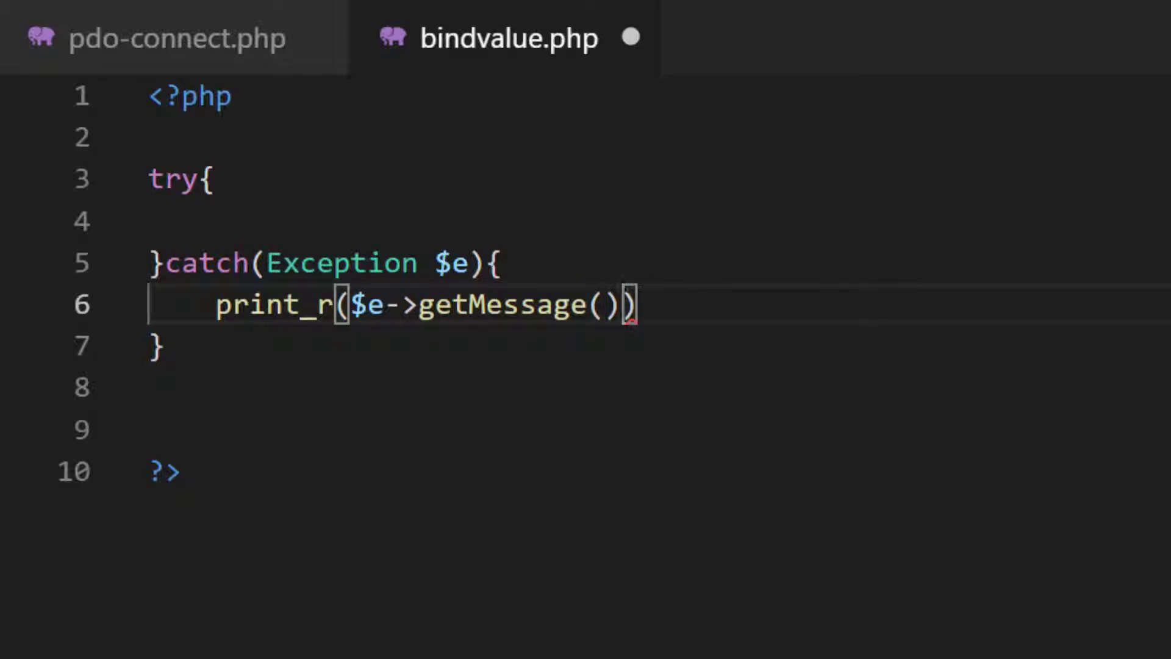
text(;)
key(Up)
key(Up)
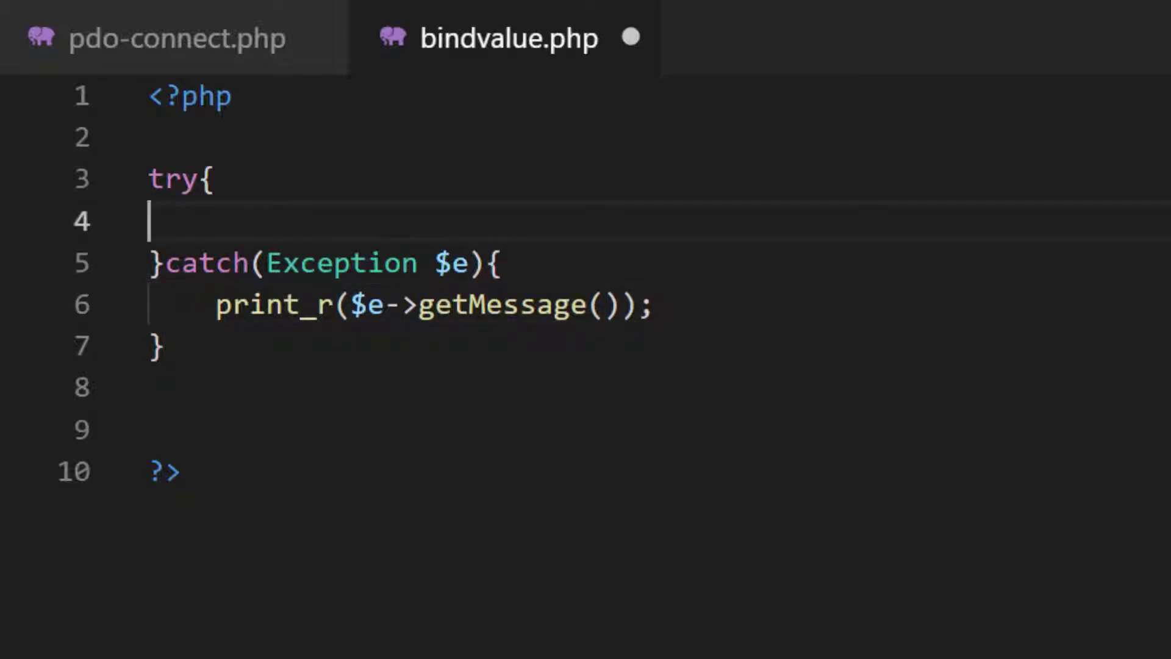
Add require_once for pdo-connect.php inside the try block
key(Return)
key(Up)
key(Return)
text(re)
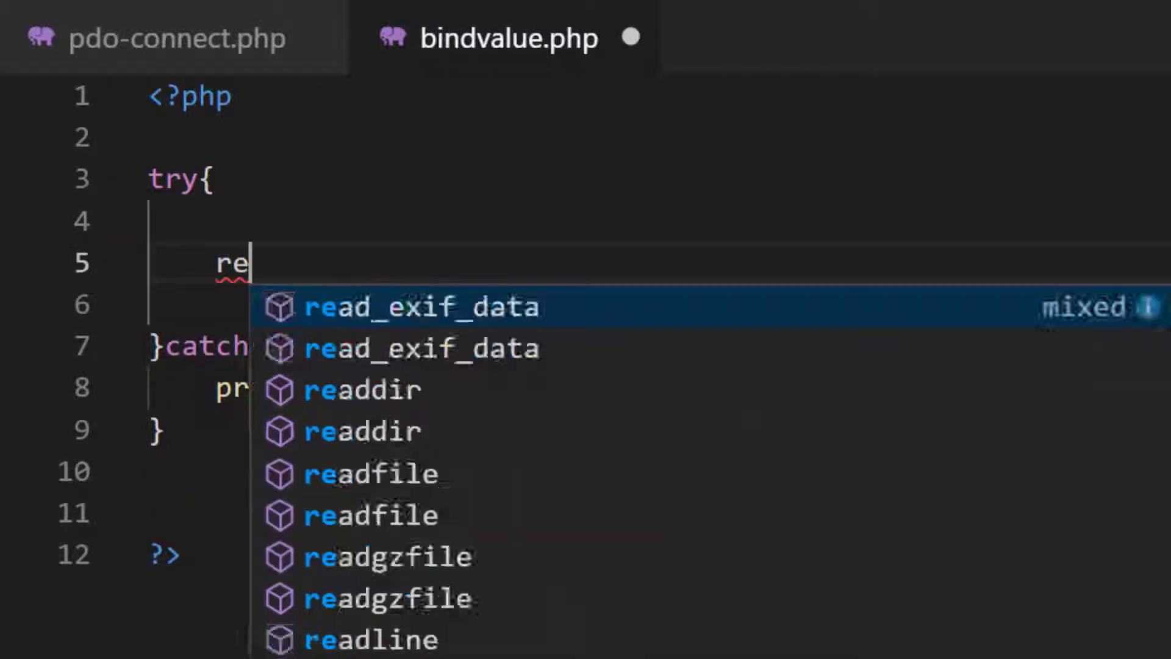
text(quire)
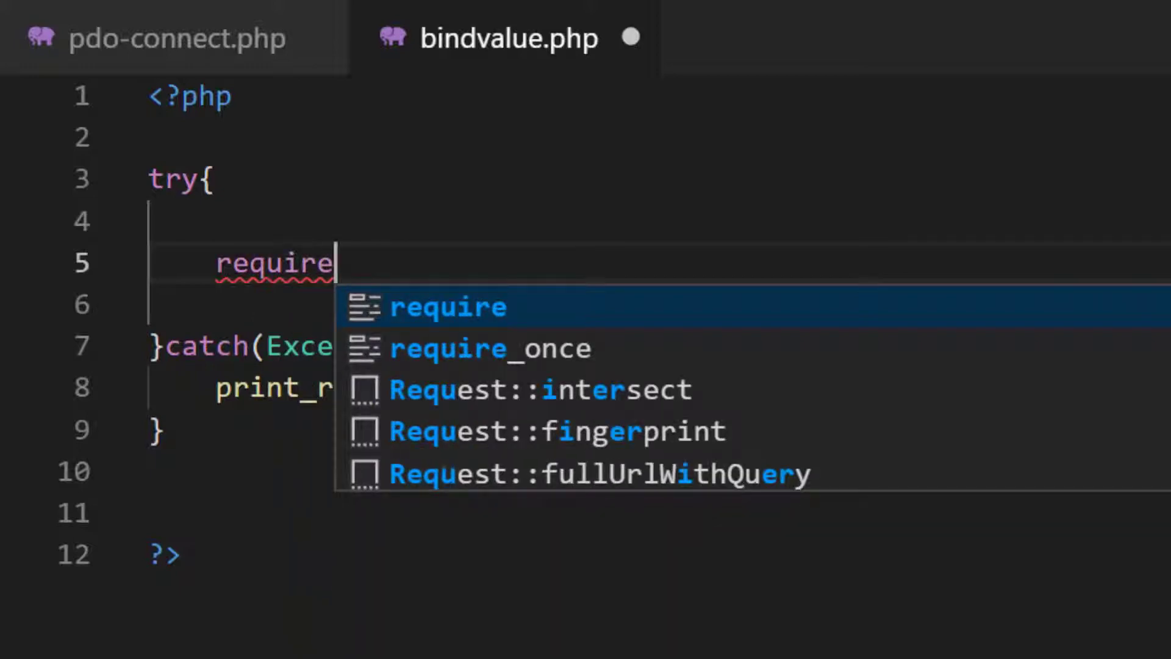
text(_once()
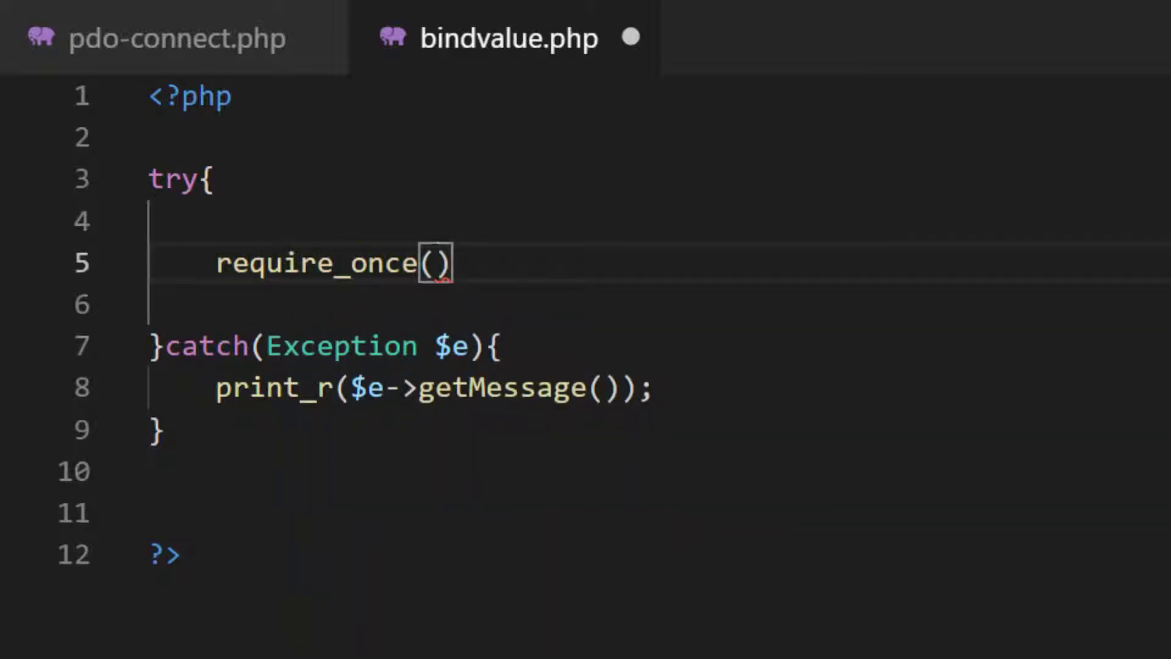
text('pdo-)
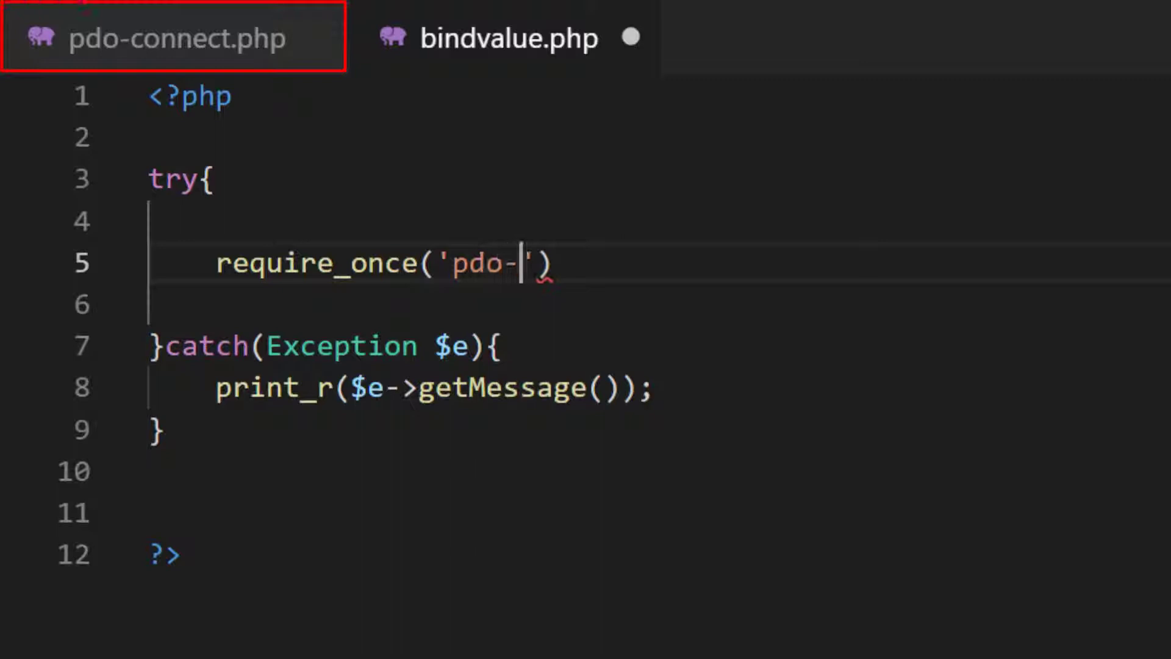
text(connect.p)
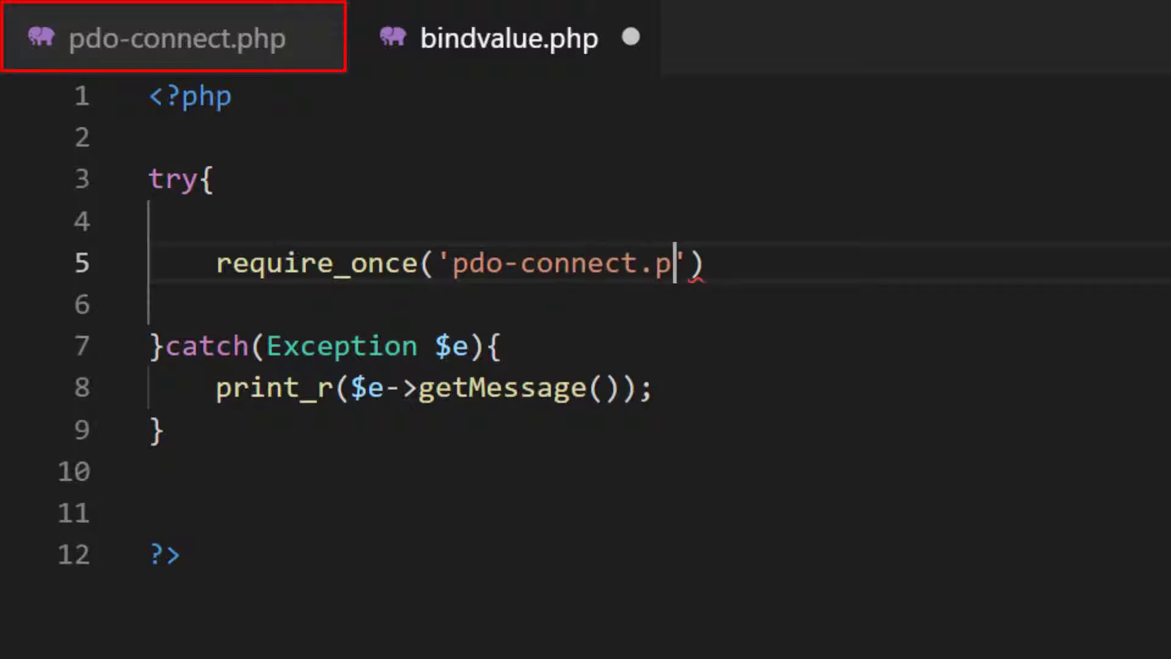
text(hp');)
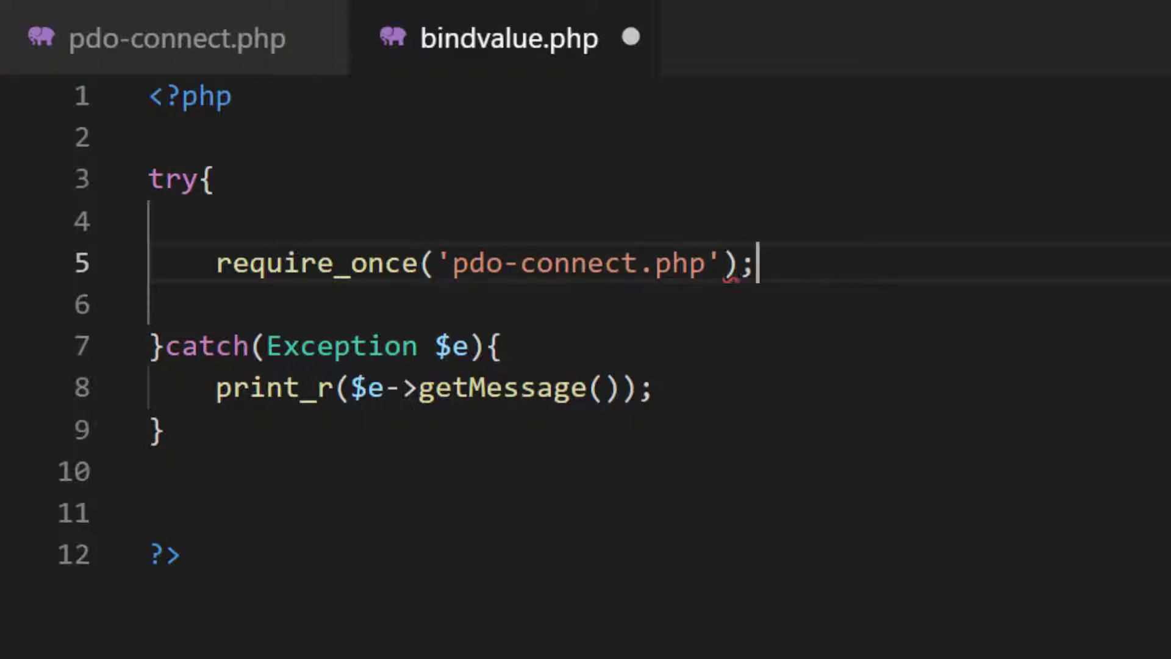
key(Return)
key(Return)
text($)
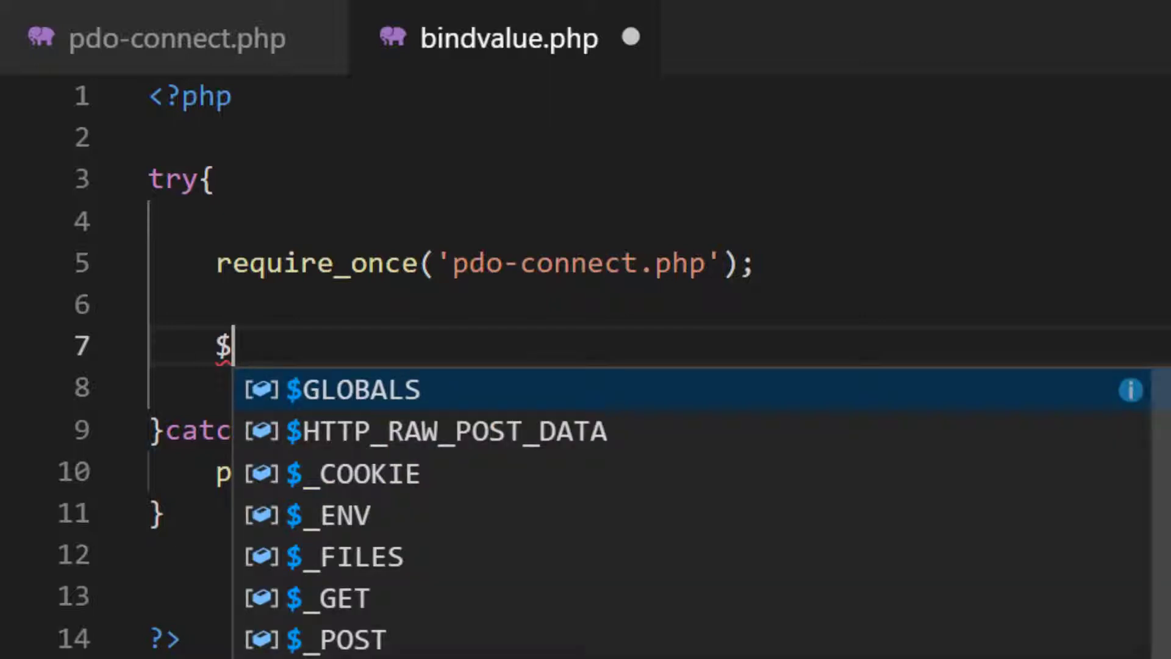
text(insertQuery )
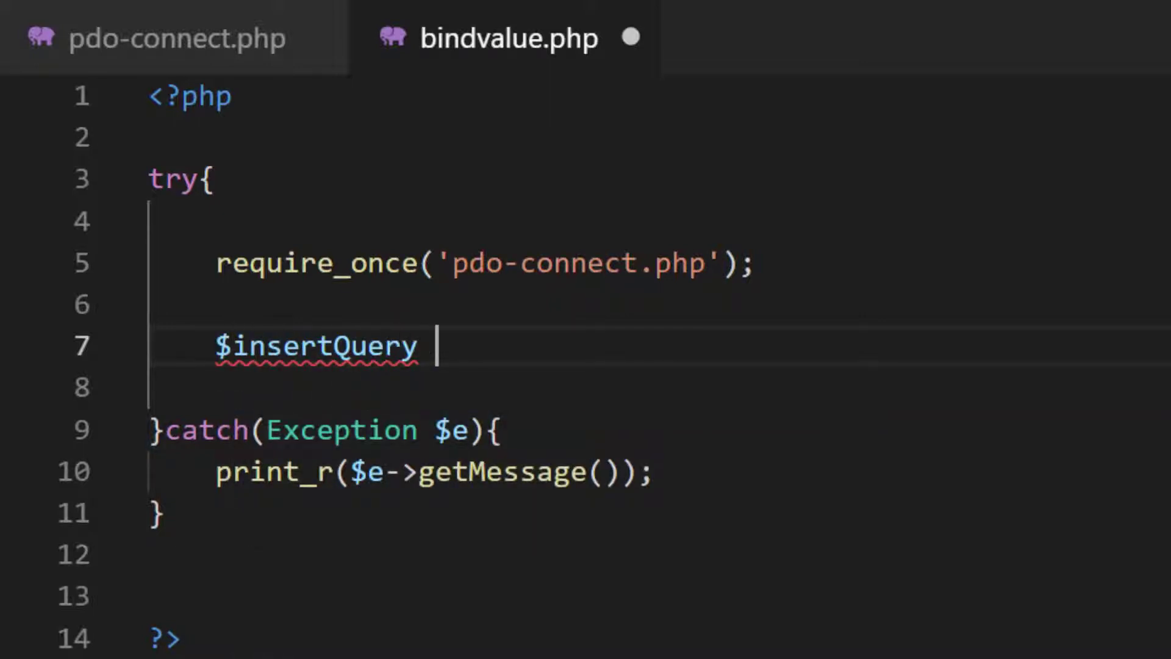
text(= "I)
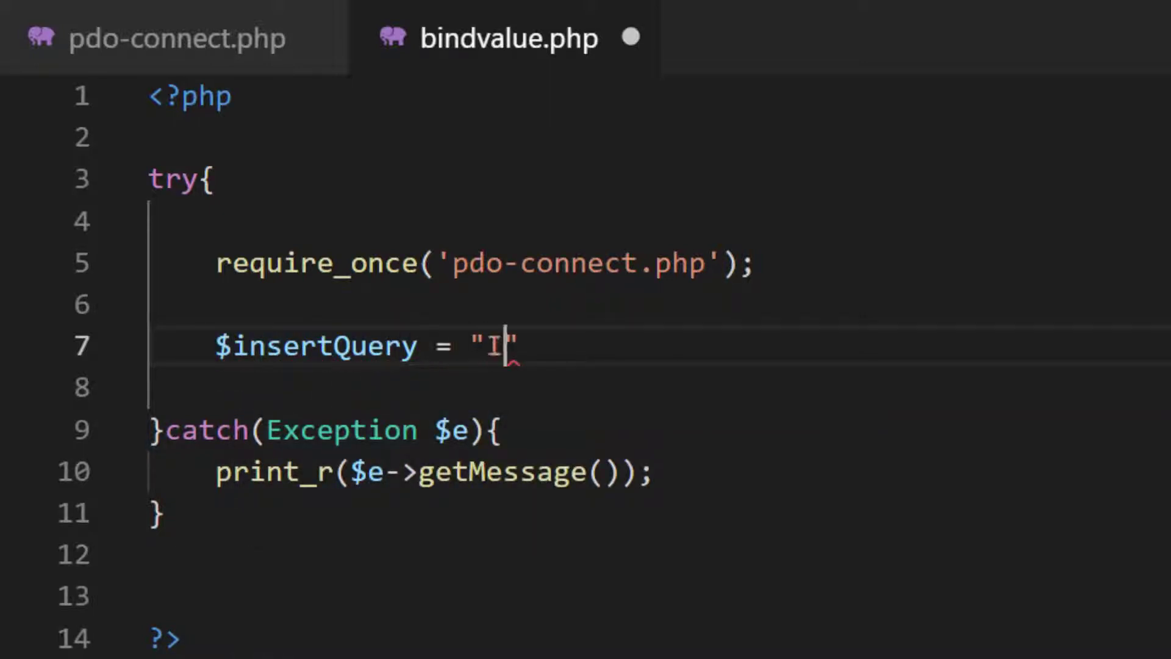
text(NSERT INTO user)
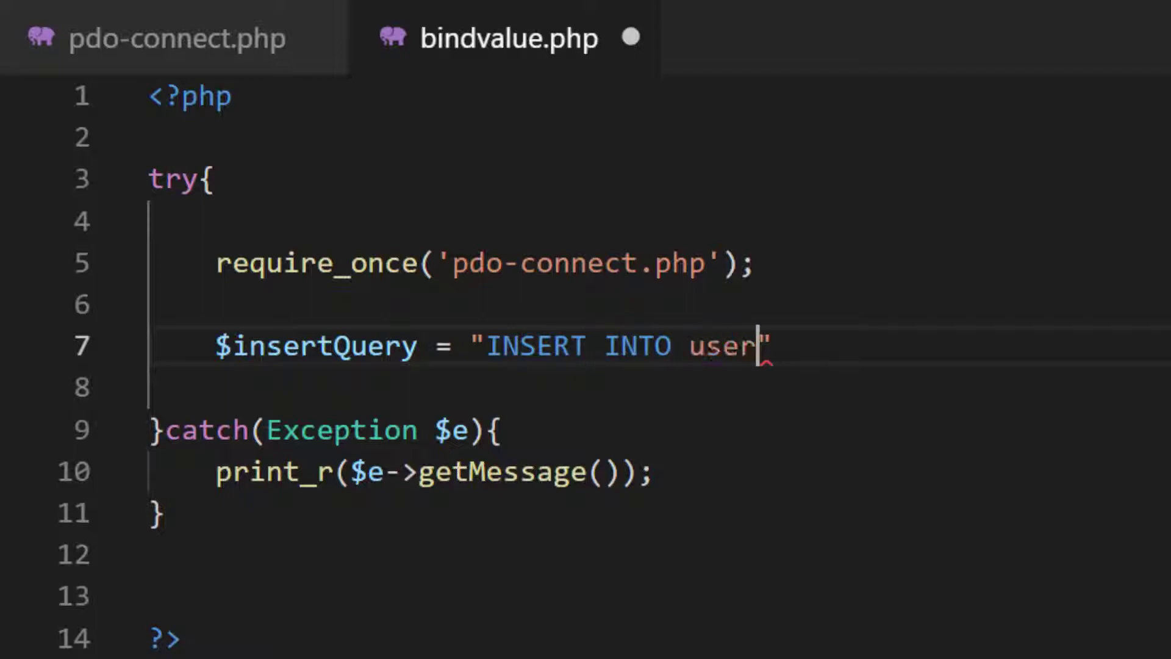
text(s (first)
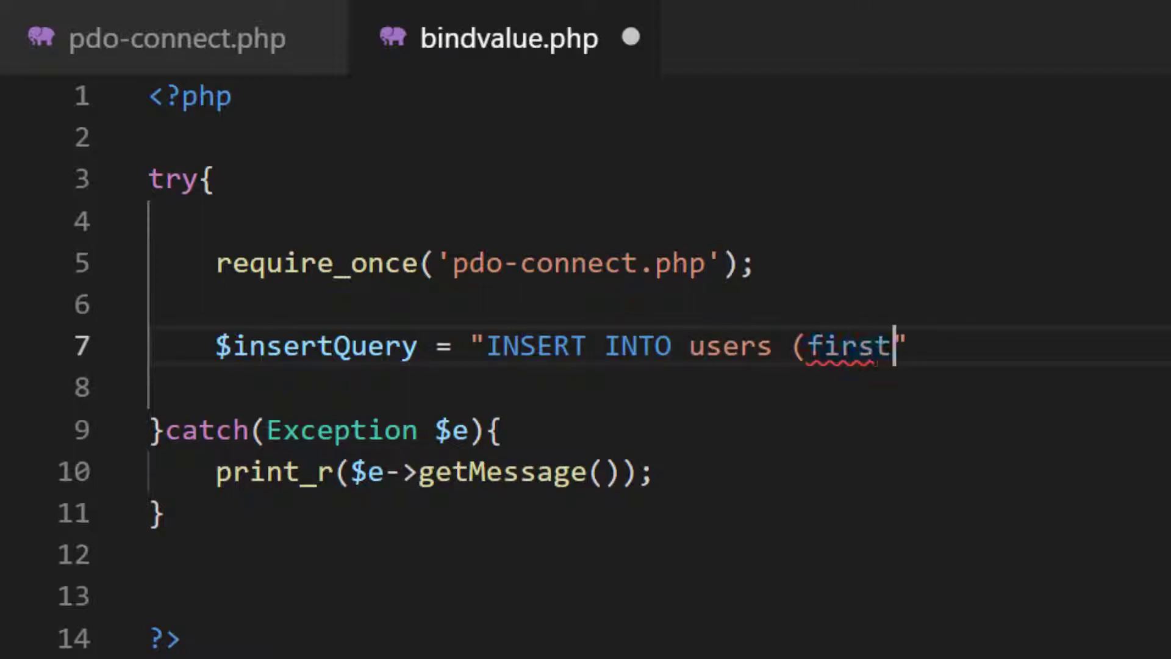
text(_name, )
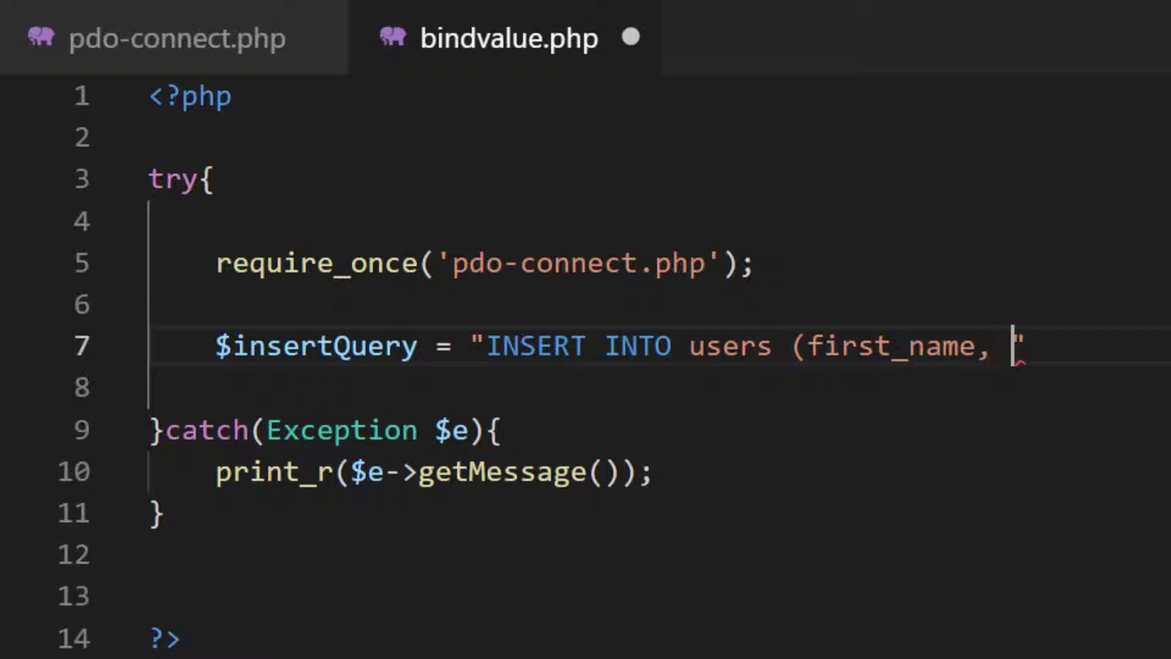
text(last_name, e)
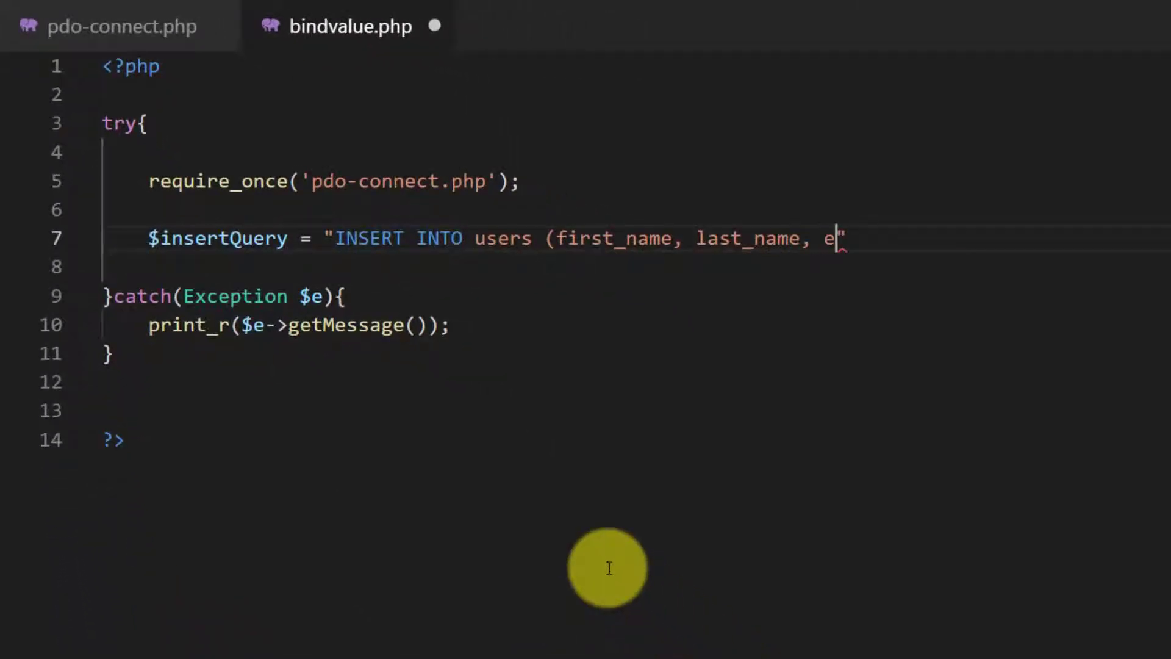
text(mail) VA)
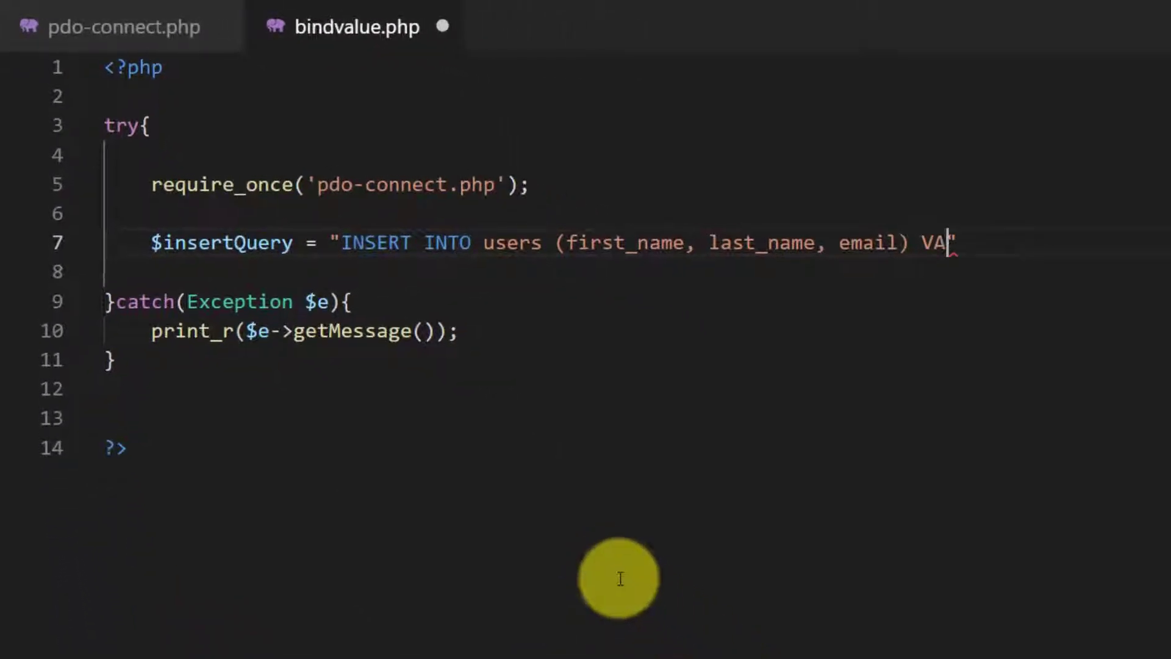
text(LUES ()
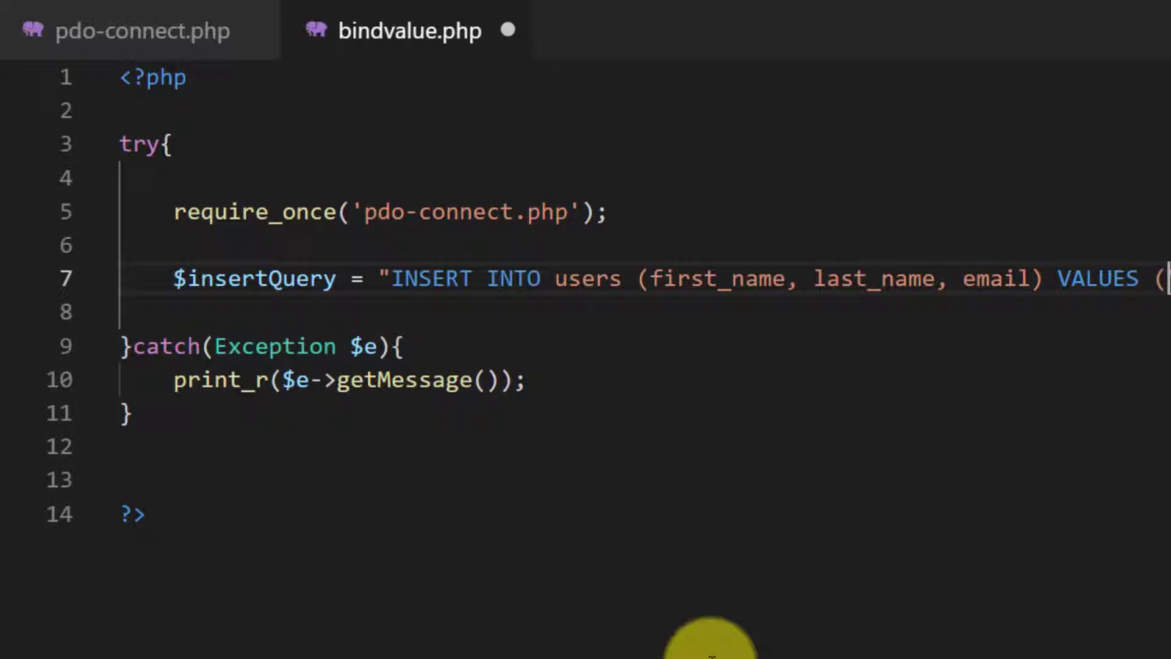
Write $insertQuery as INSERT INTO users with :firstName, :lastName, :email, wrapping VALUES onto line 8
key(ctrl+Left)
key(ctrl+Left)
key(Return)
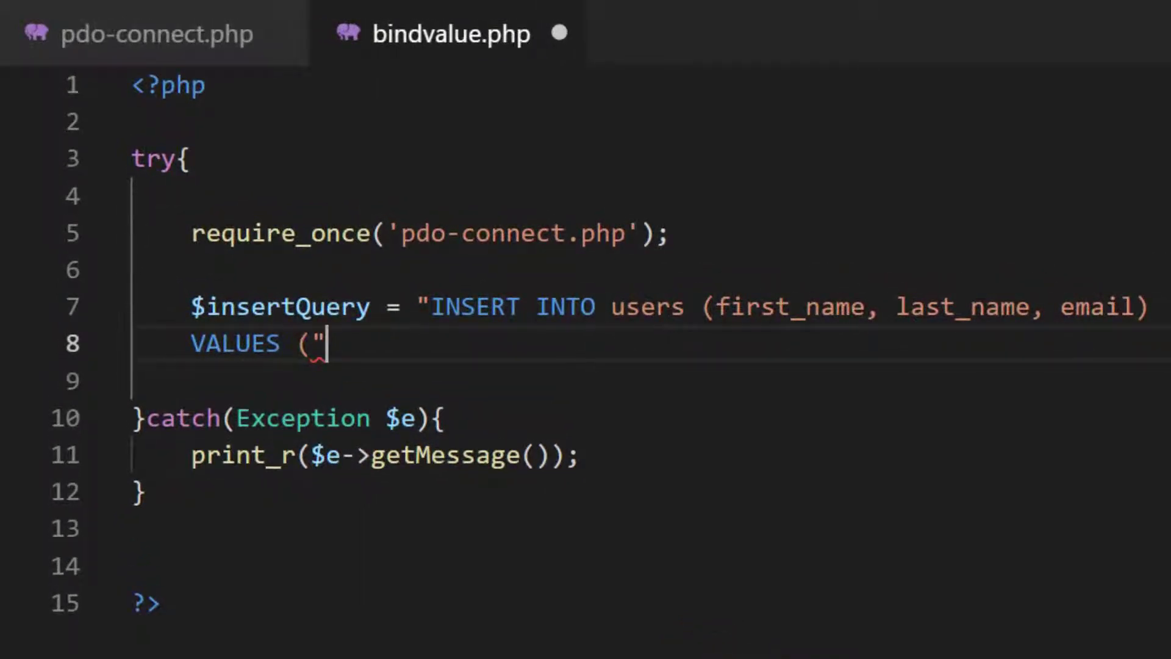
key(BackSpace)
text(:)
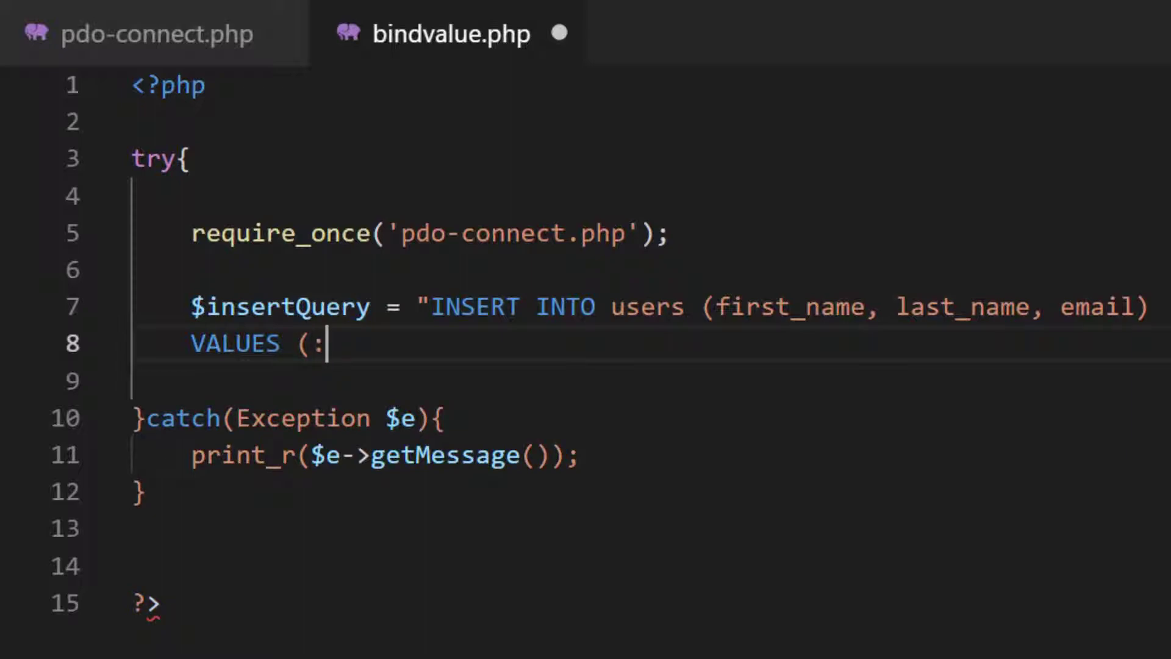
text(firs)
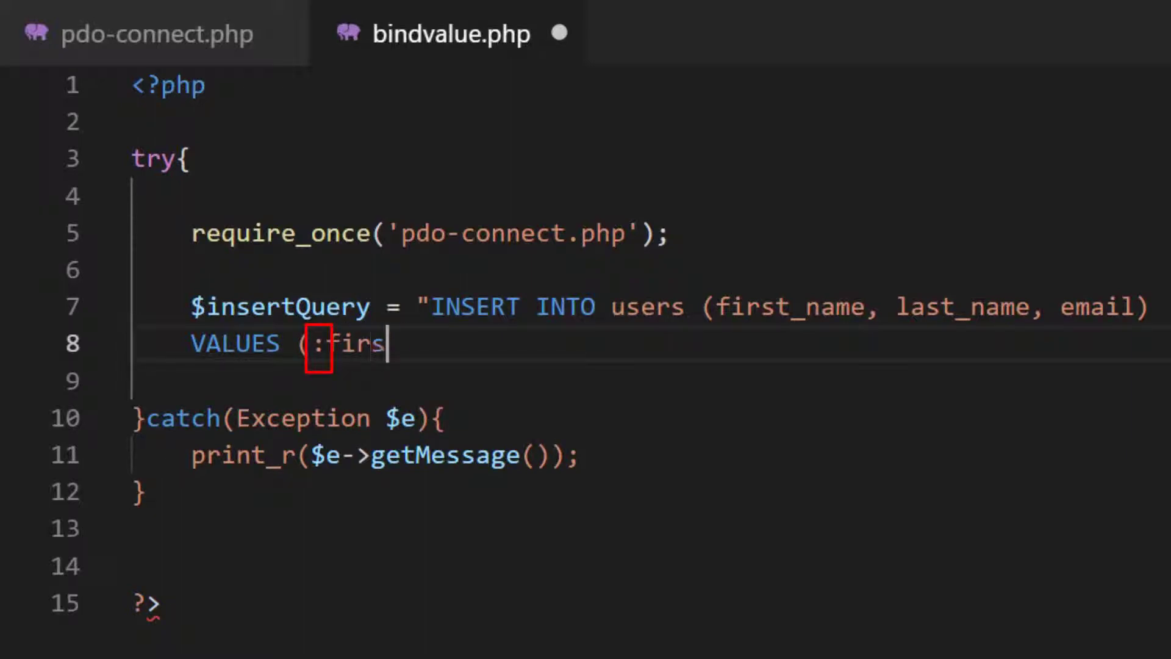
text(tName, :)
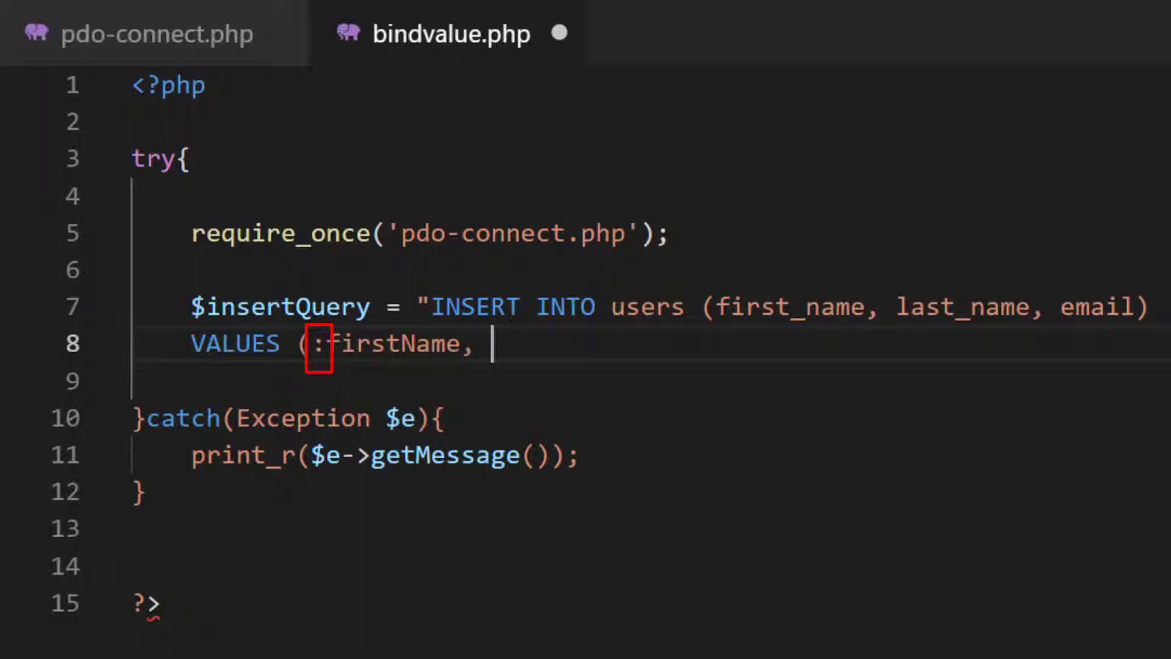
text(las)
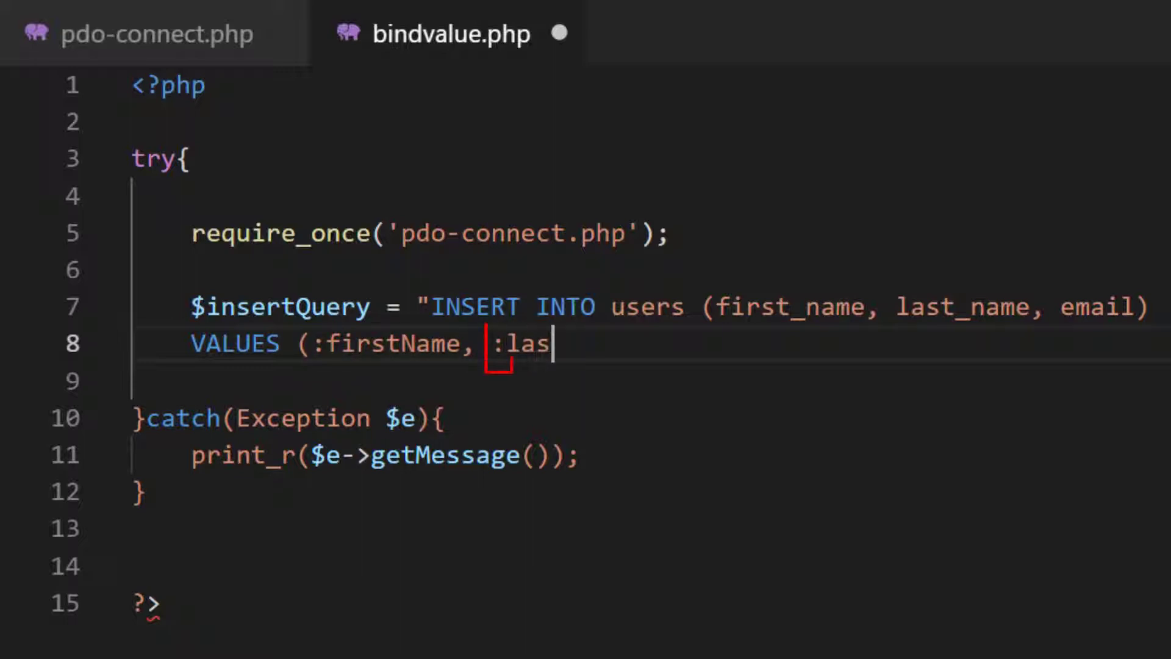
text(tName)
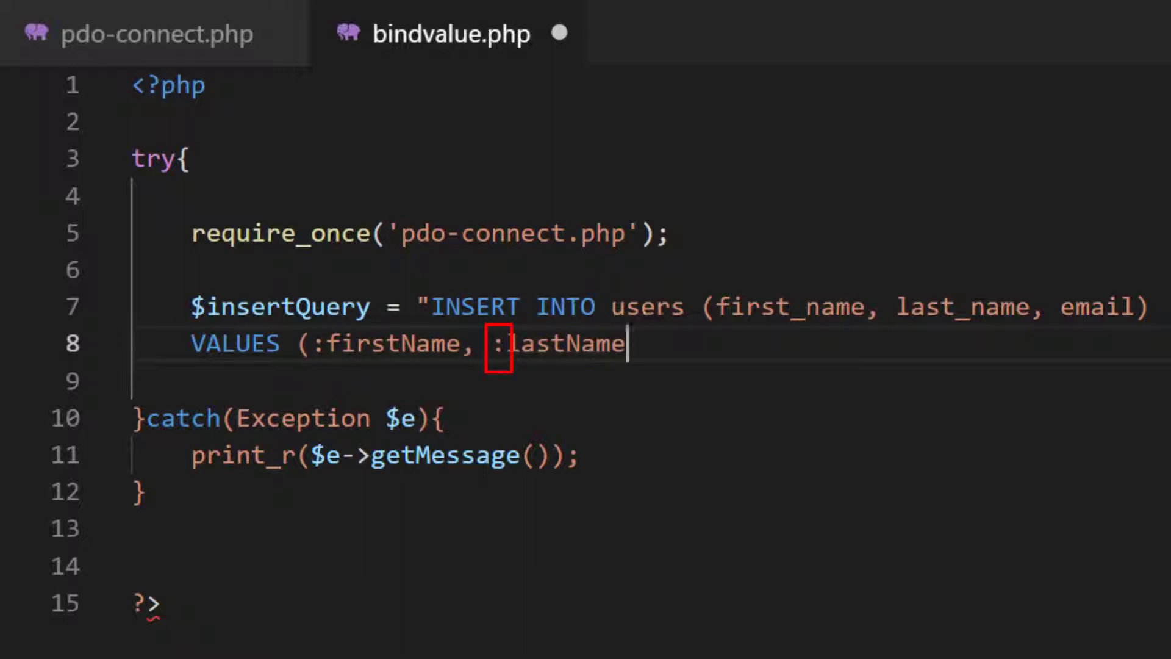
text(, :e)
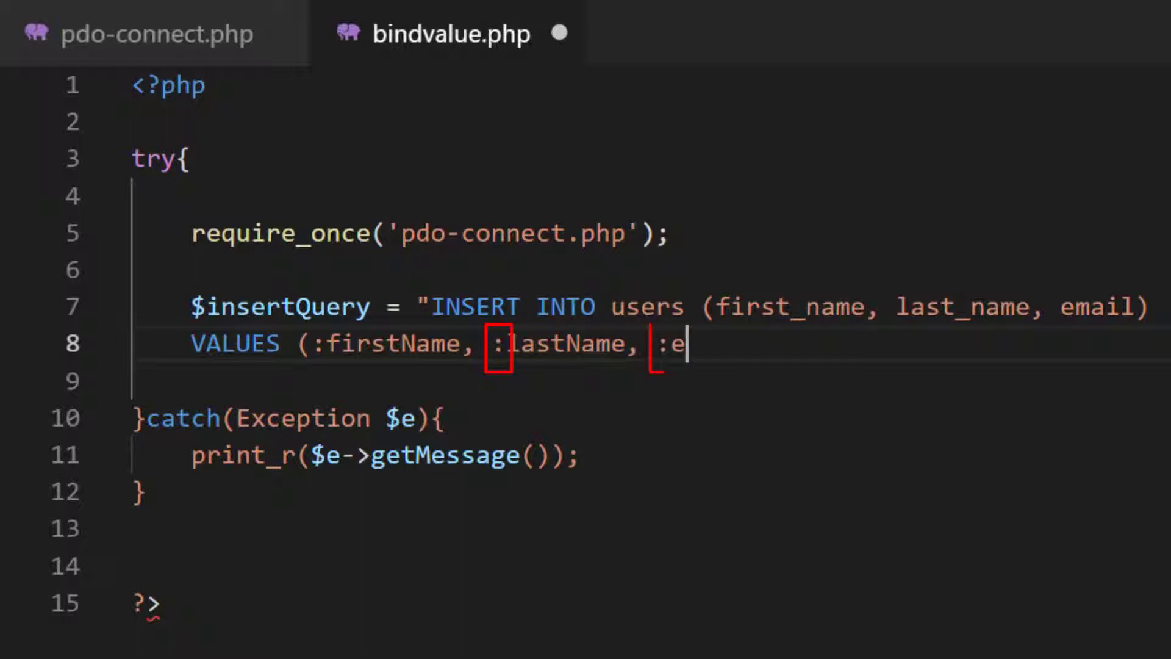
text(mail,)
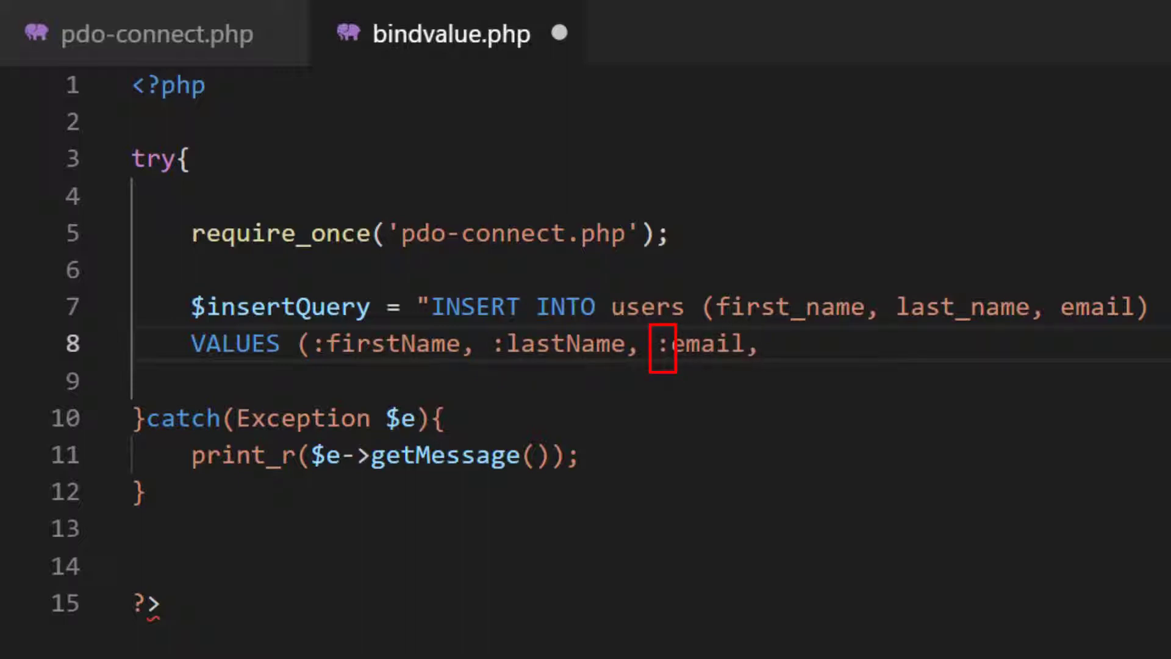
key(BackSpace)
text())
text(")
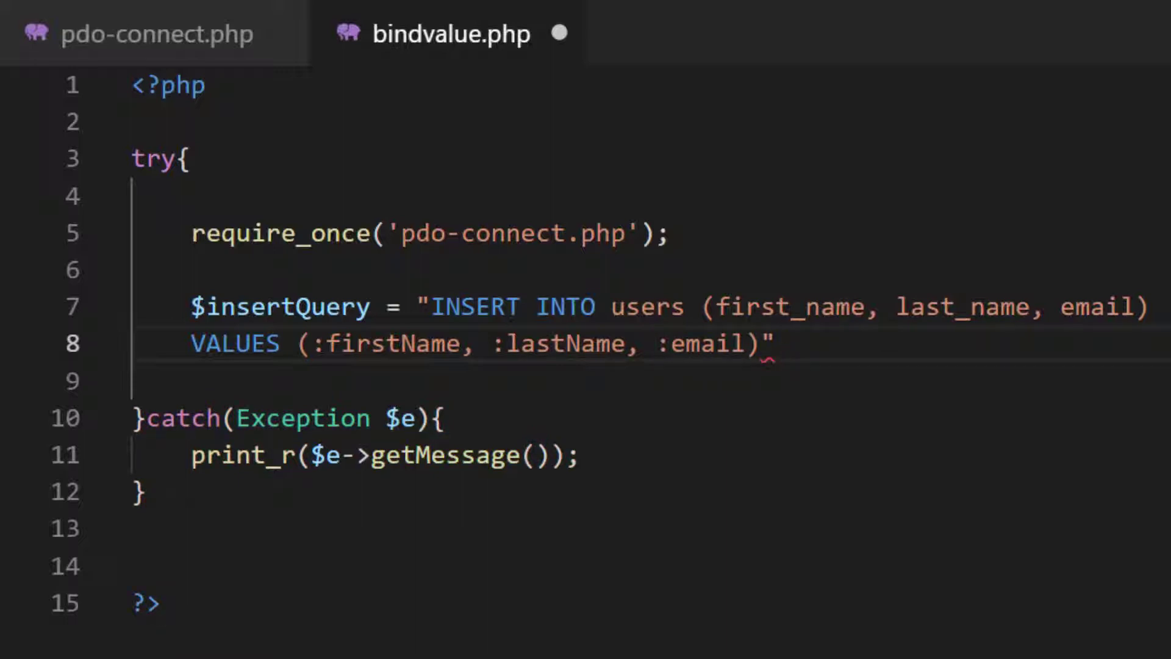
text(;)
Add $result = $db->prepare($insertQuery); on line 9
key(Return)
text($)
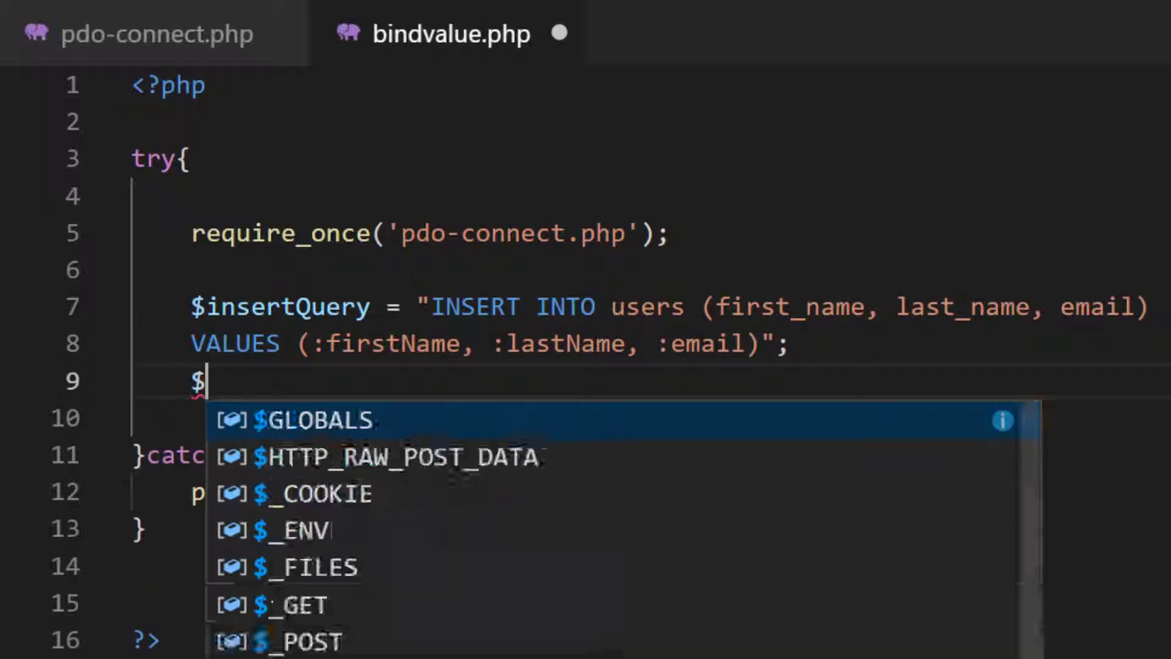
text(result =)
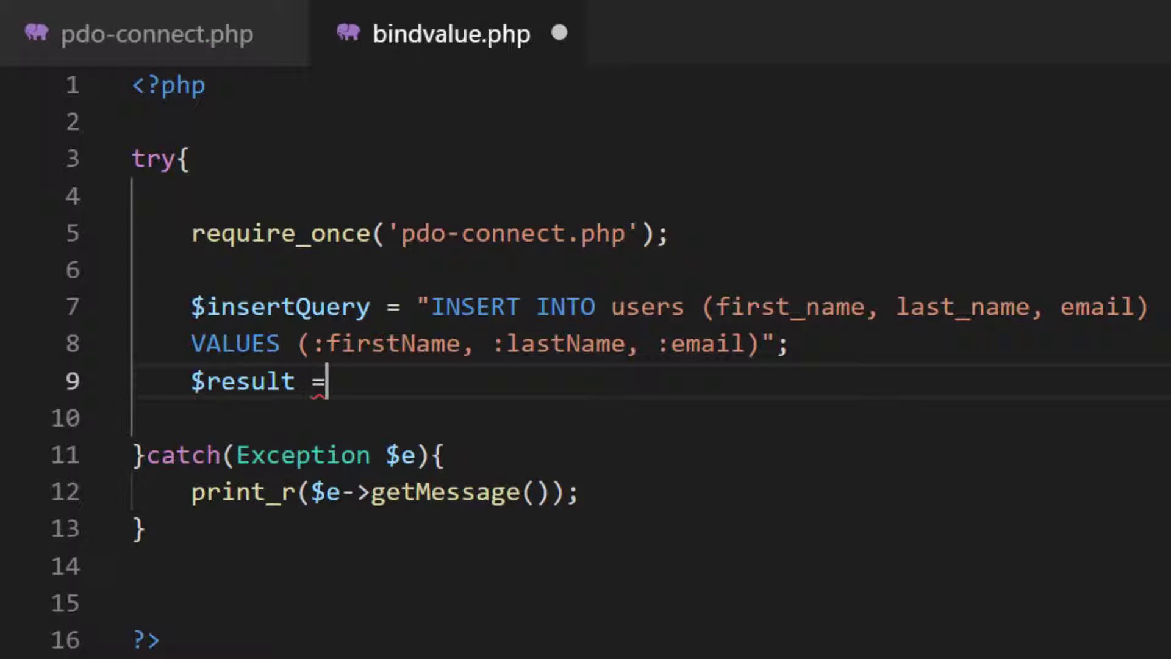
text( $db->p)
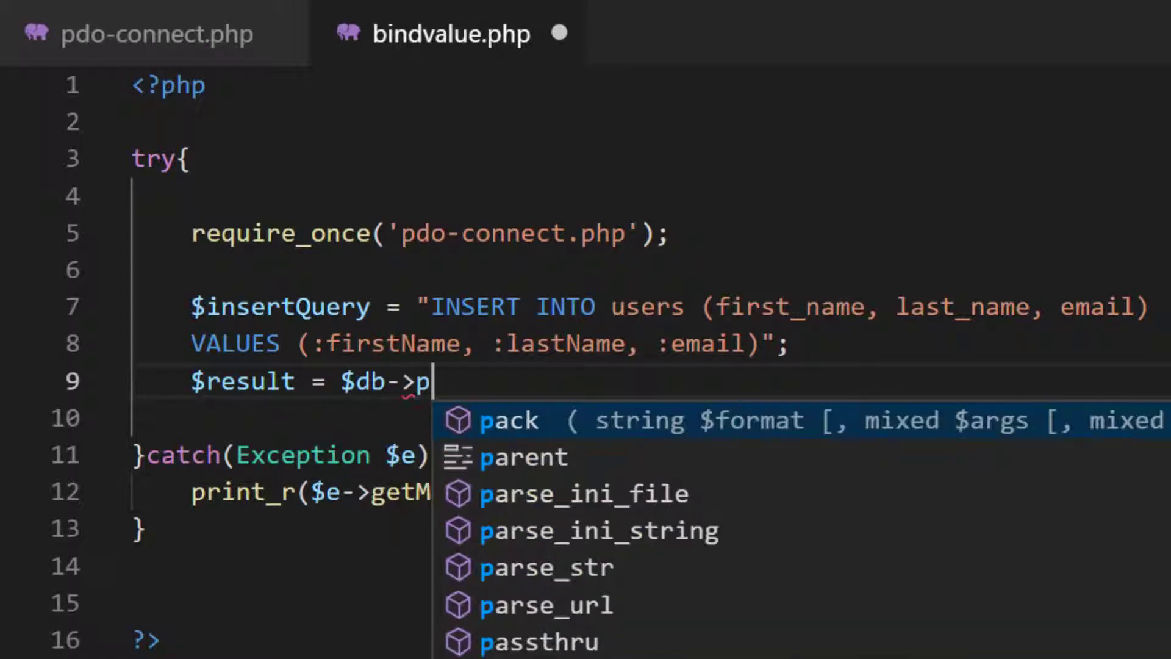
text(repare($inse)
key(Return)
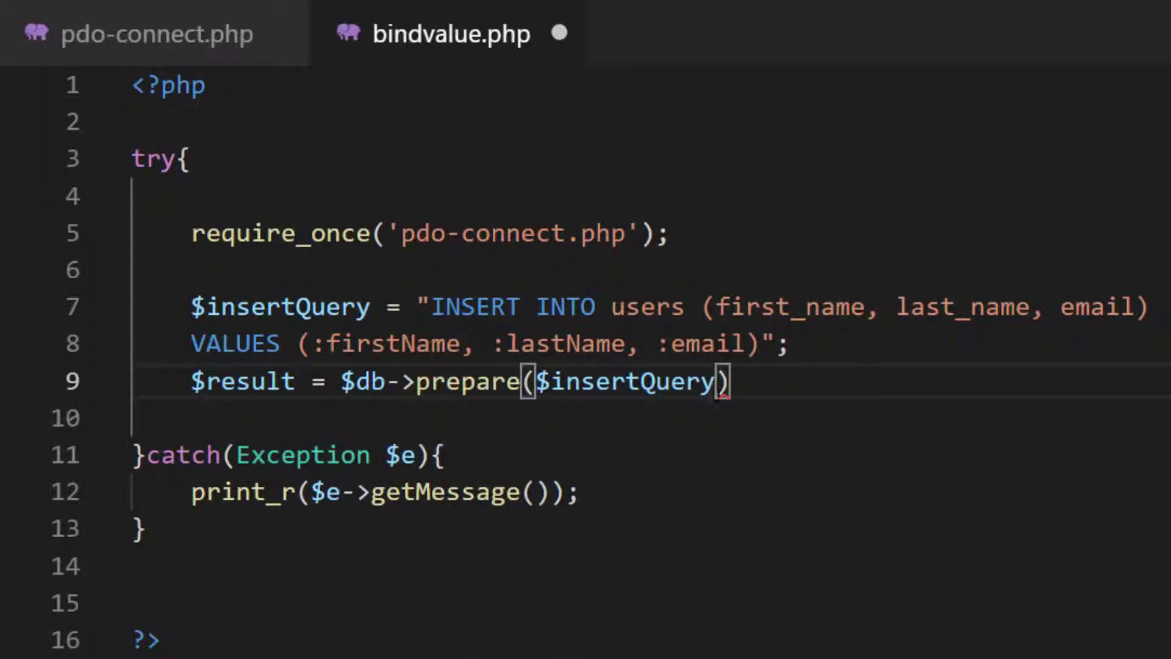
text();)
key(Return)
text($res)
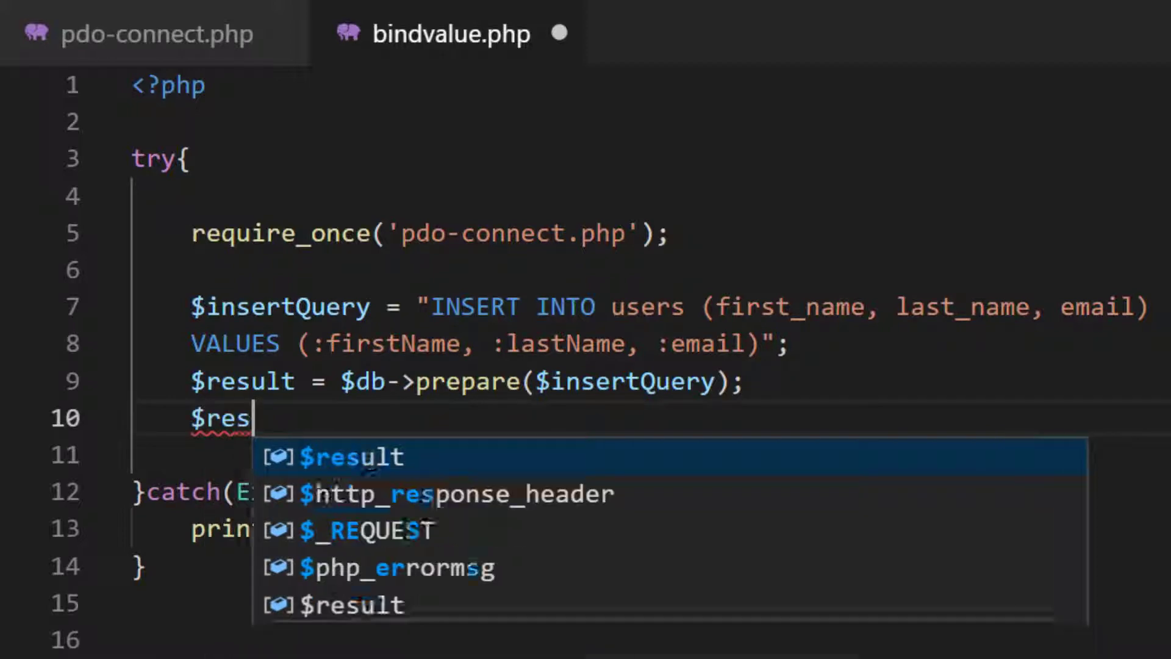
Start a $result->bindParam( call on line 10, correcting the method name
key(Return)
text(-)
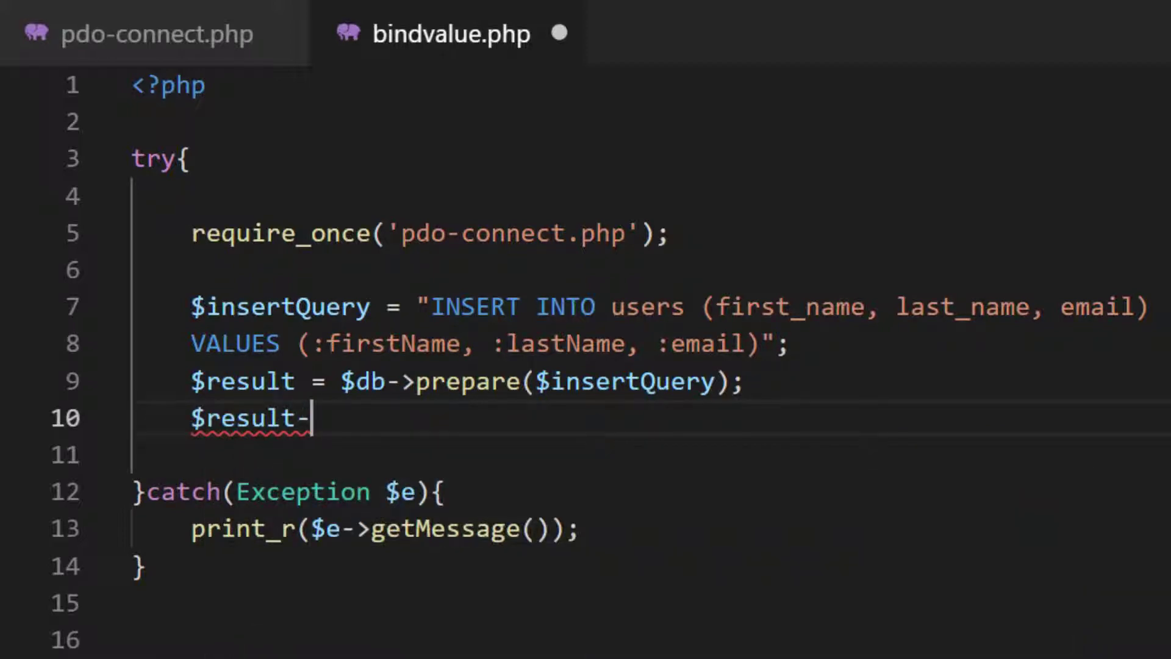
text(>bin)
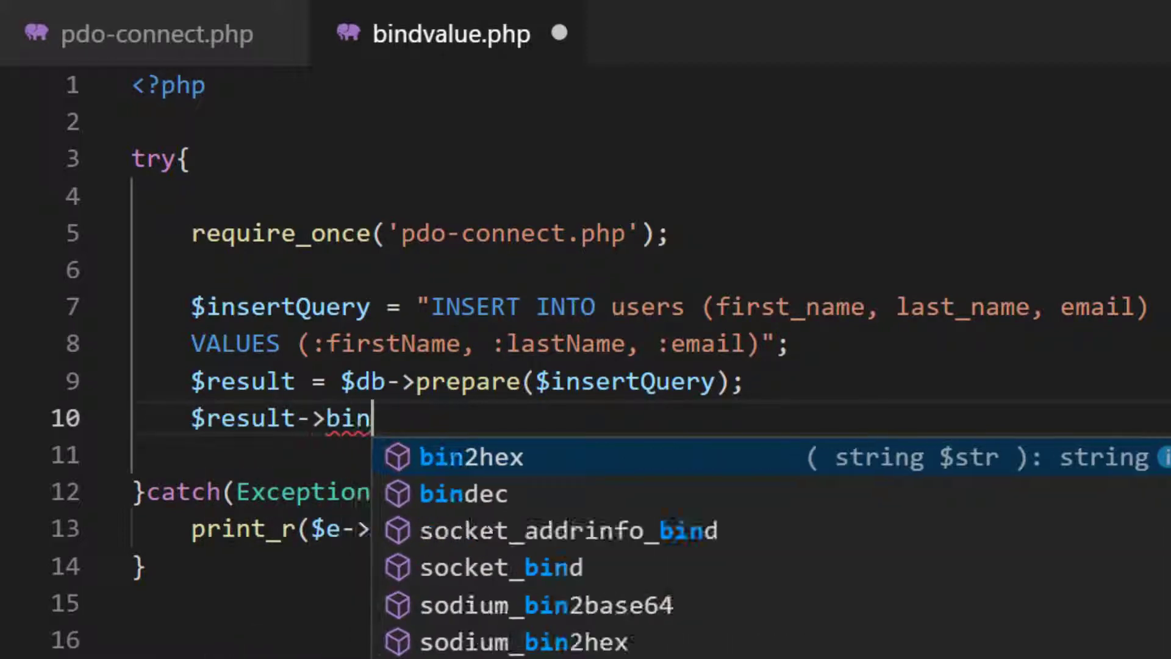
text(dValue)
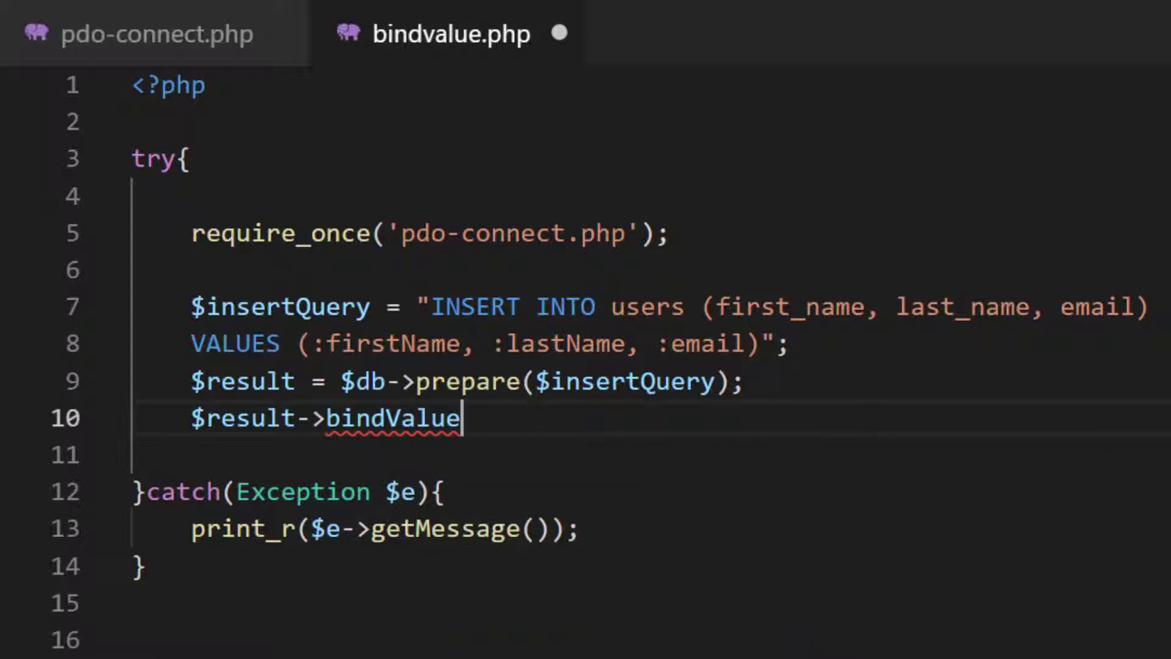
key(BackSpace)
key(BackSpace)
key(BackSpace)
key(BackSpace)
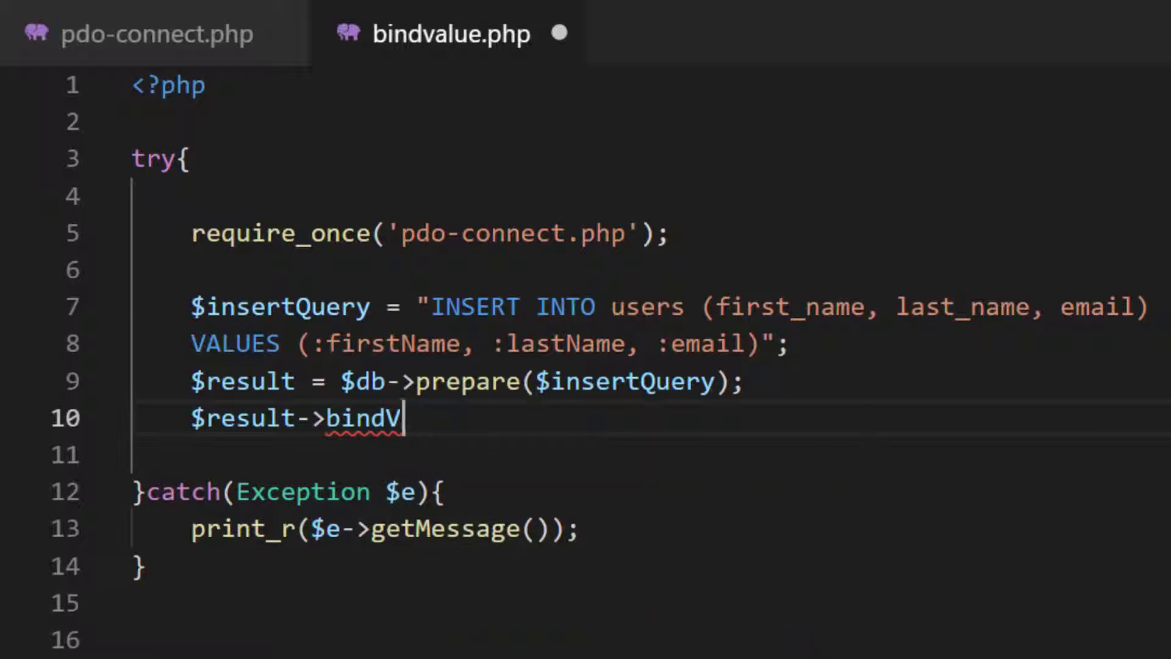
key(BackSpace)
text(Pa)
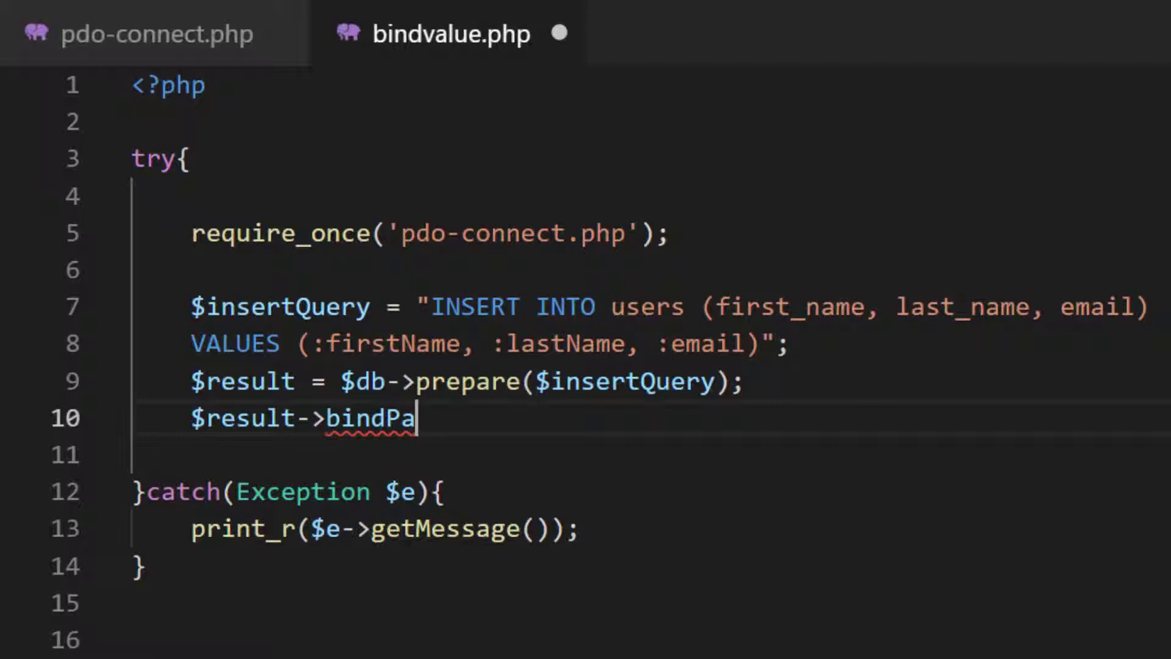
text(ram()
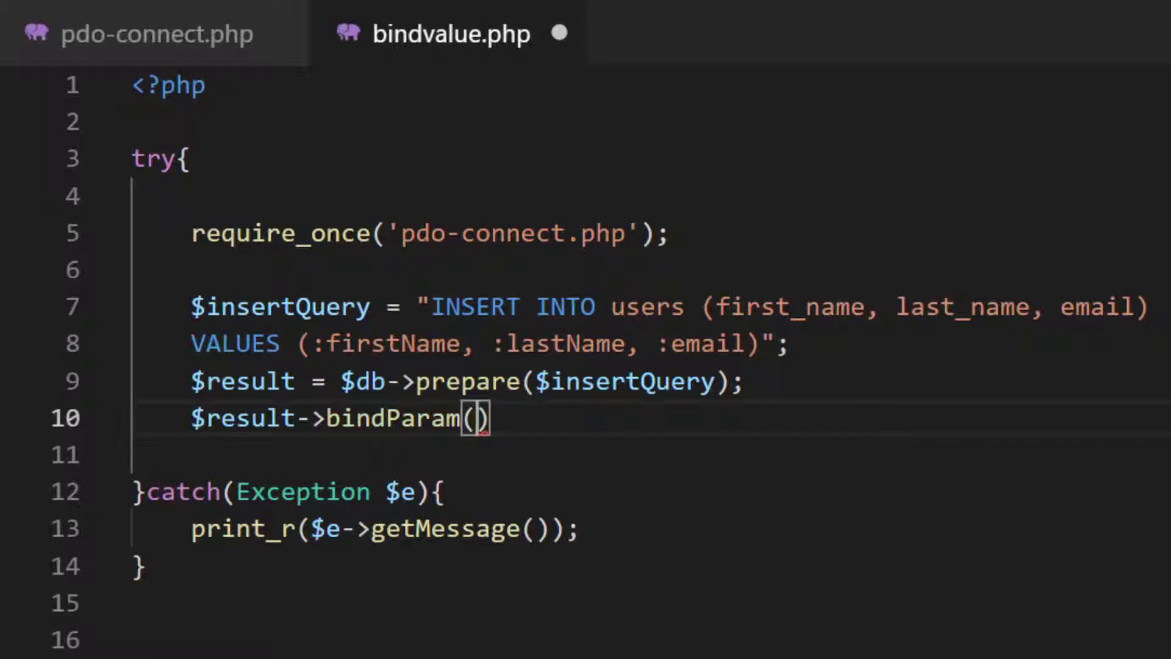
text(':)
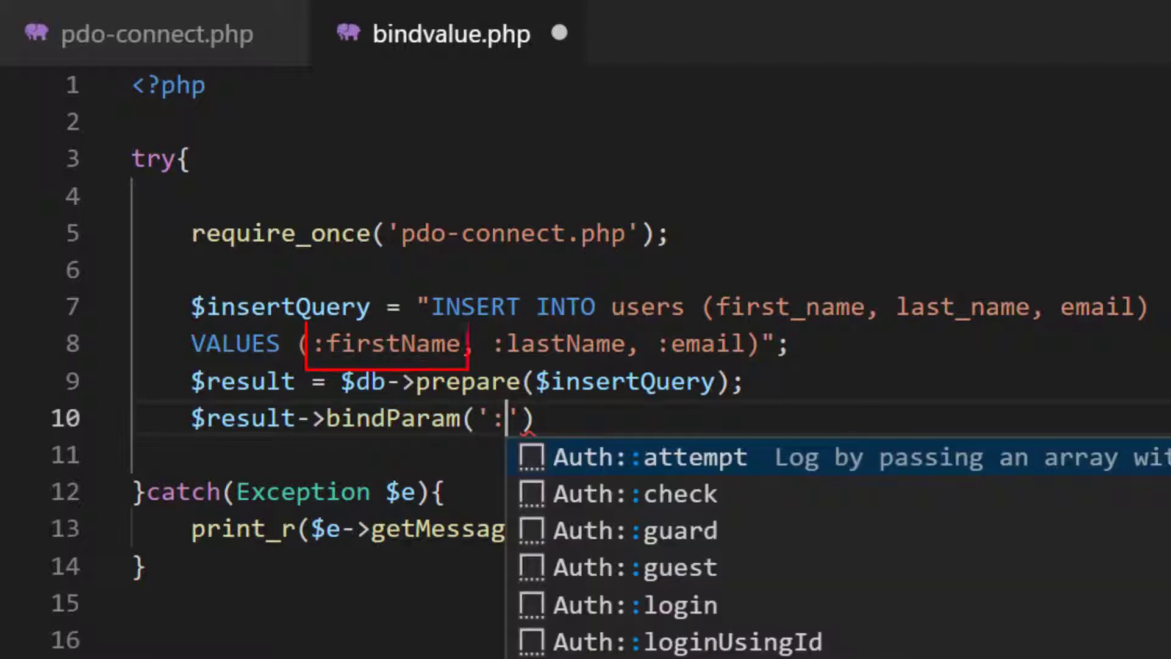
text(firstNa)
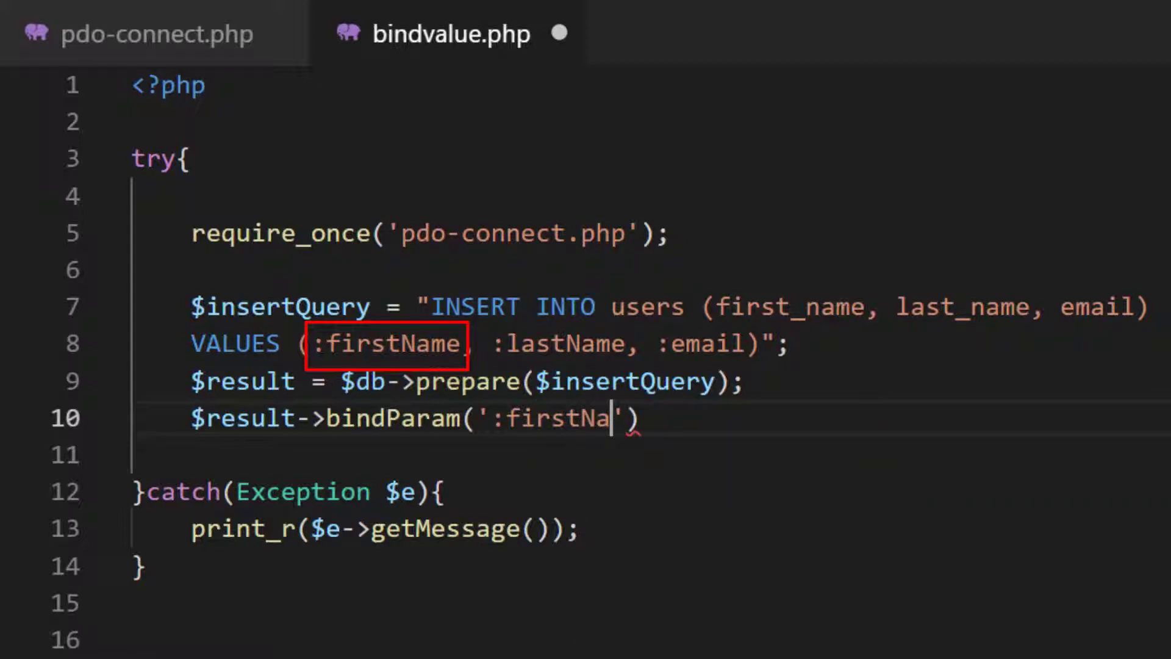
text(me')
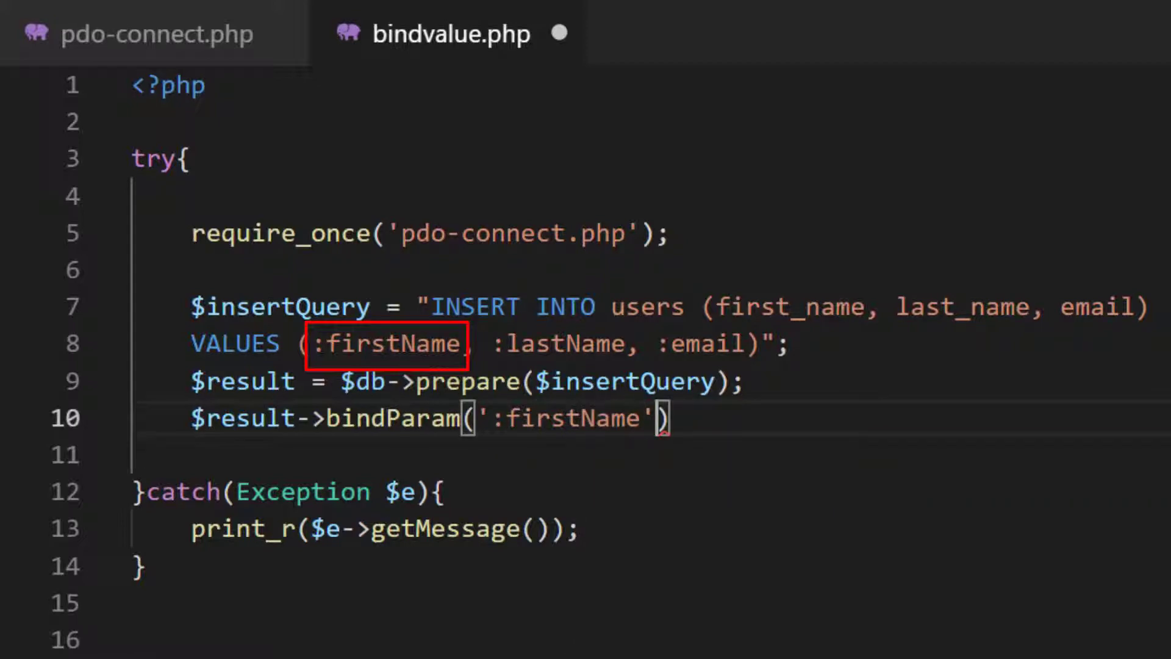
text(, $)
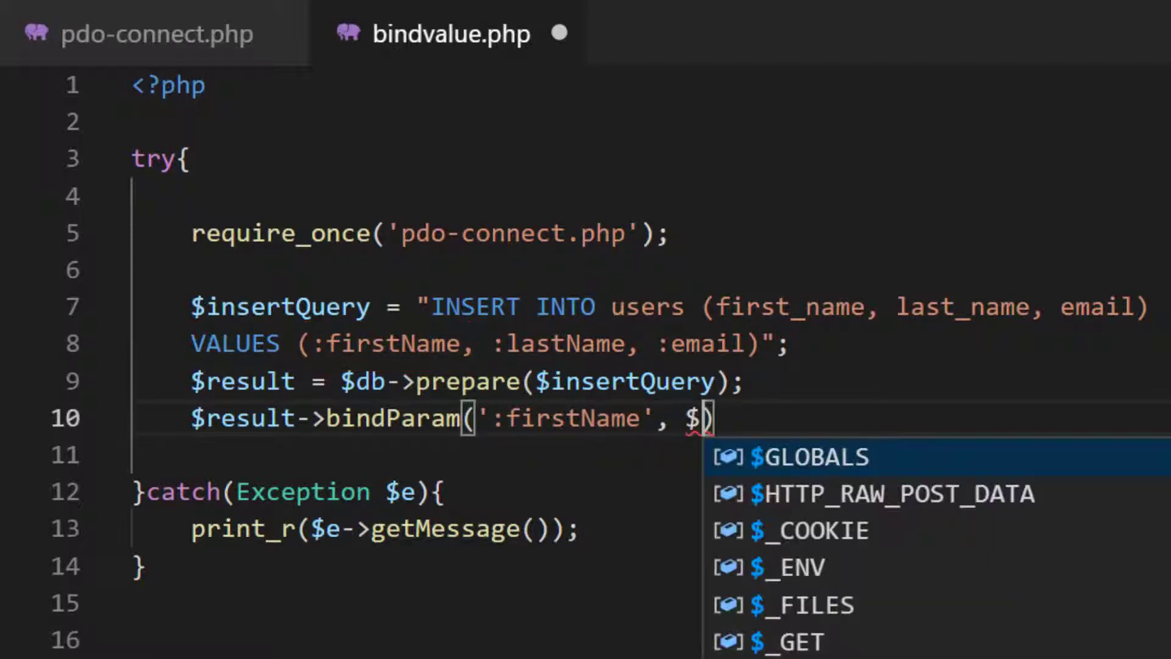
text(_GET[)
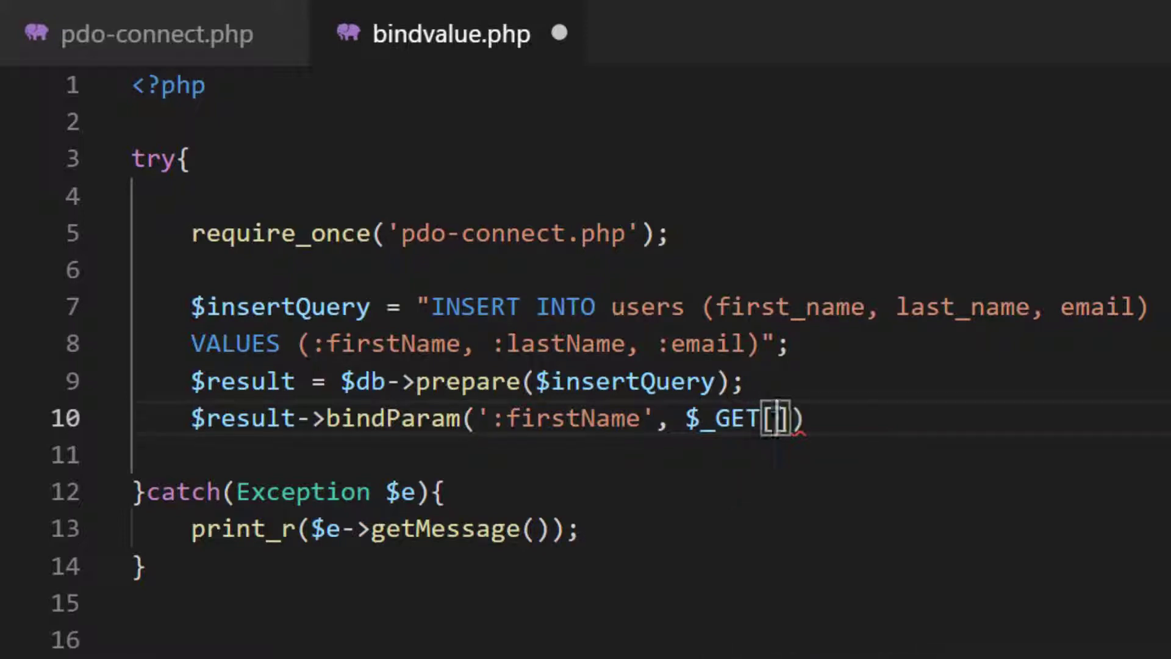
text('fname'])
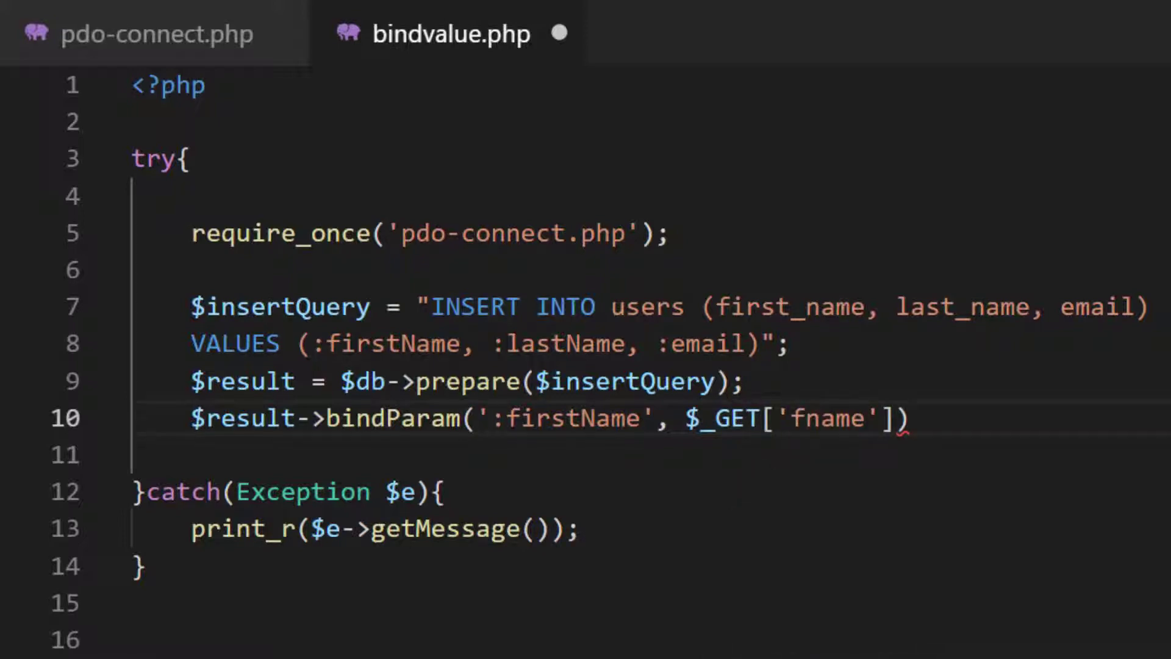
text())
text(;)
Duplicate the :firstName bindParam line twice onto lines 11 and 12
key(shift+Home)
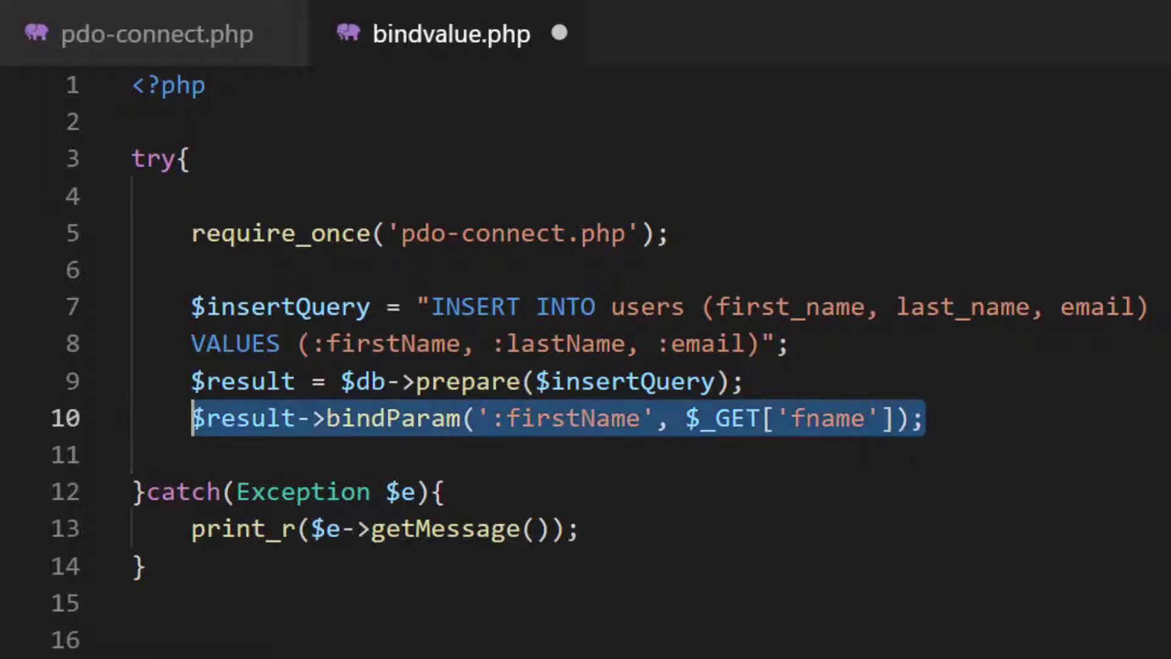
key(ctrl+c)
key(End)
key(Return)
key(ctrl+v)
key(Return)
key(ctrl+v)
Change line 11's copy to bind ':lastName' to $_GET['lname']
key(Up)
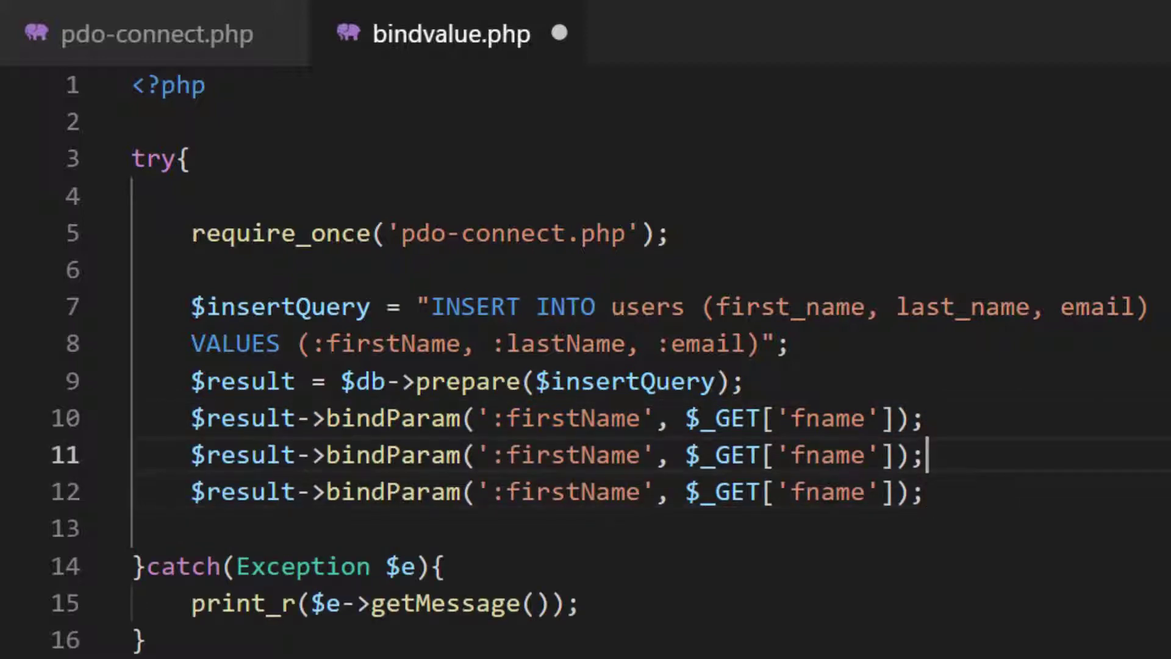
key(Home)
key(ctrl+Right)
key(ctrl+Right)
key(ctrl+Right)
key(ctrl+Right)
key(shift+Right)
key(shift+Right)
key(shift+Right)
key(shift+Right)
key(shift+Right)
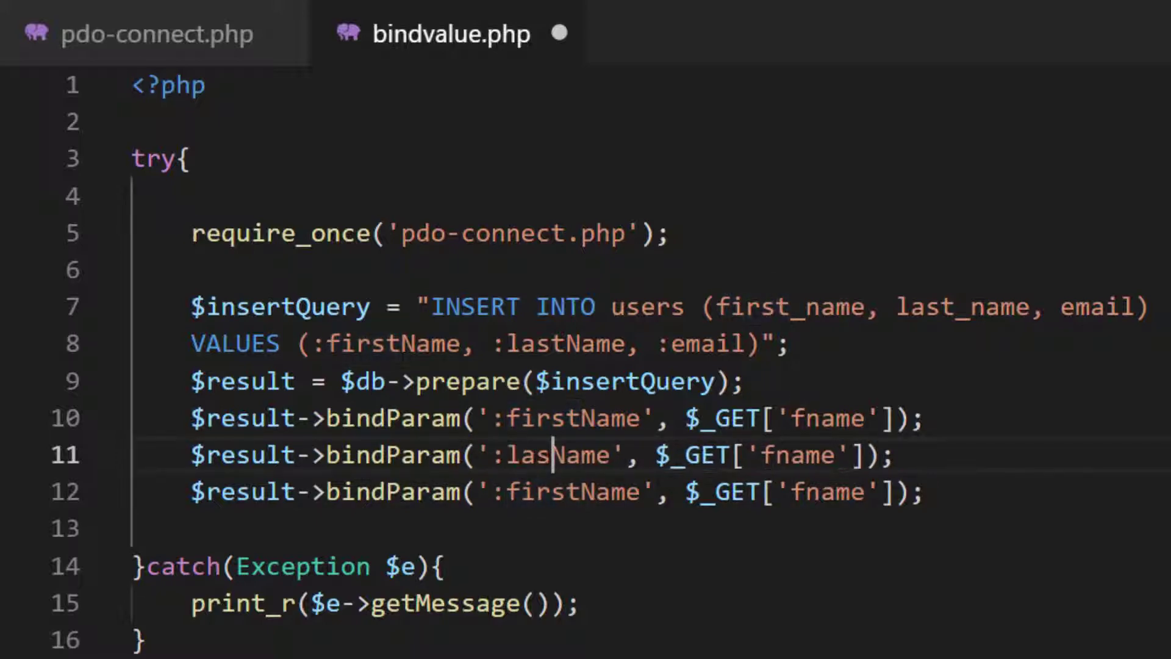
text(t)
key(End)
key(Left)
key(Left)
key(Left)
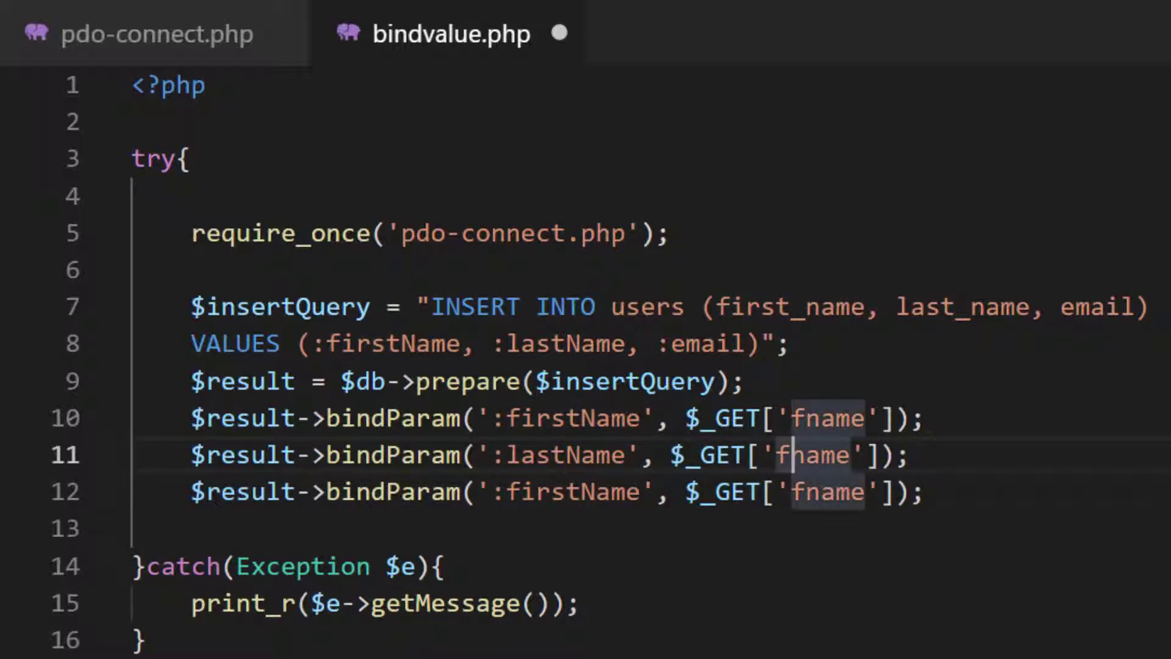
key(Delete)
Change line 12's copy to bind ':email' to $_GET['email'] and start a new line
key(Down)
key(ctrl+d)
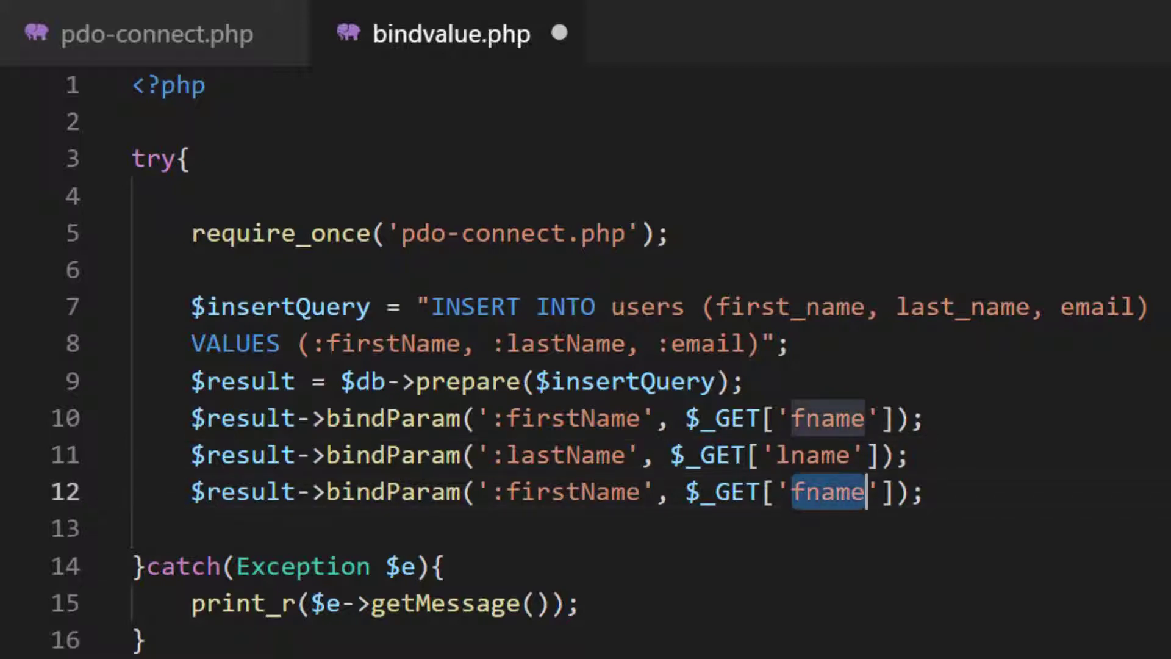
text(email)
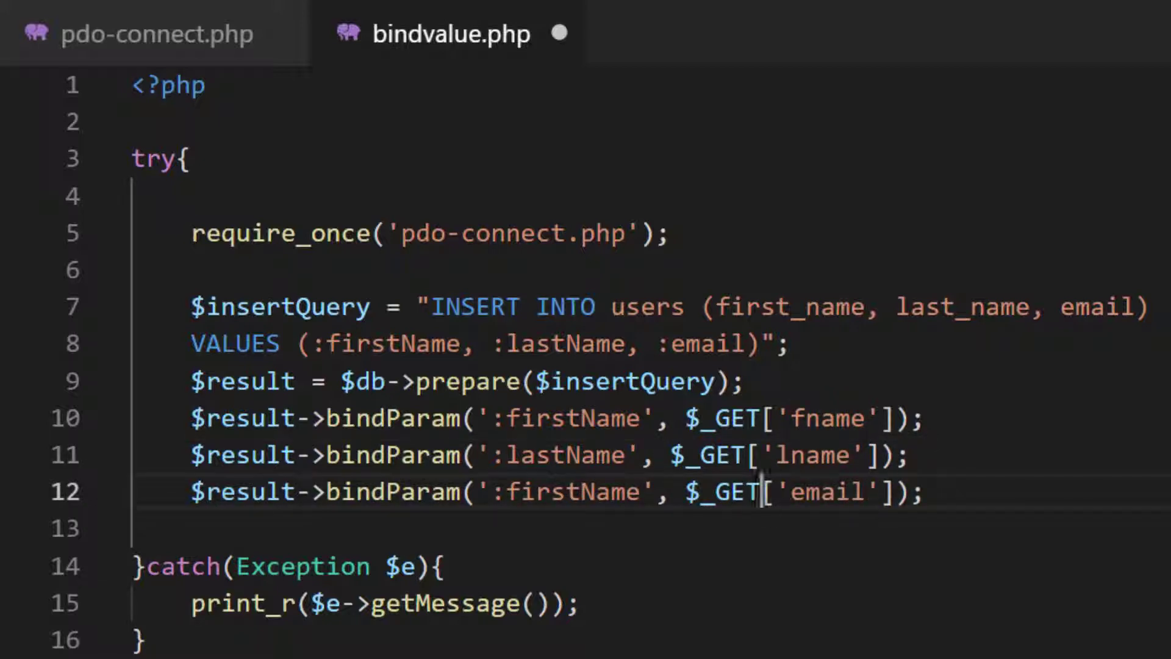
key(ctrl+d)
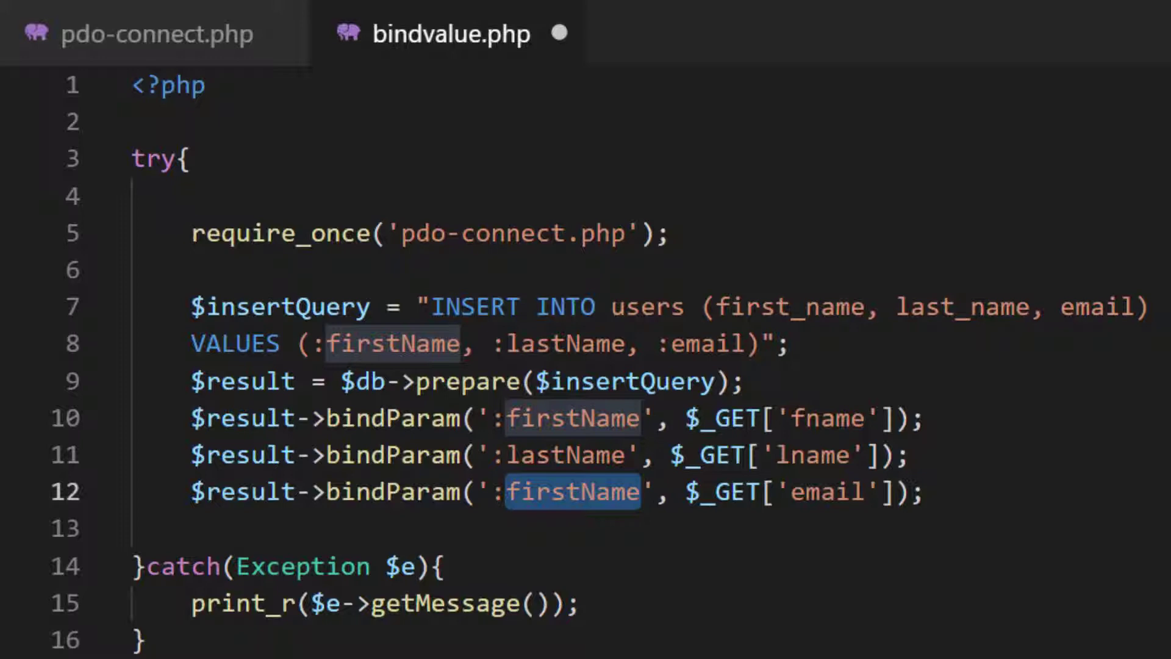
text(email)
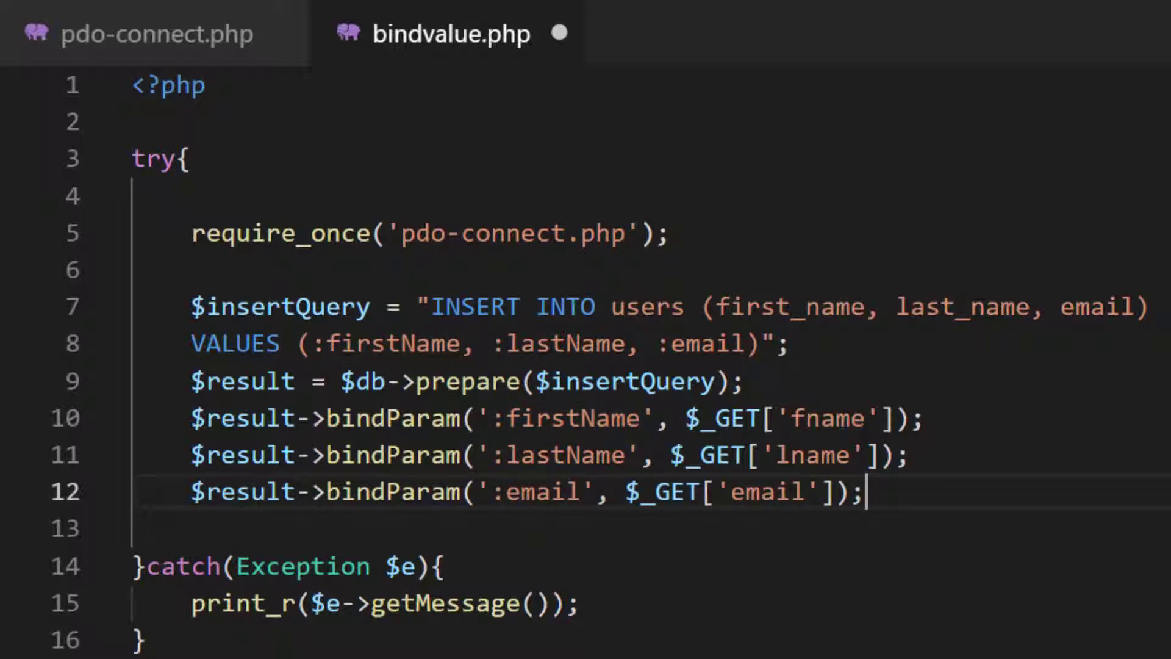
key(Return)
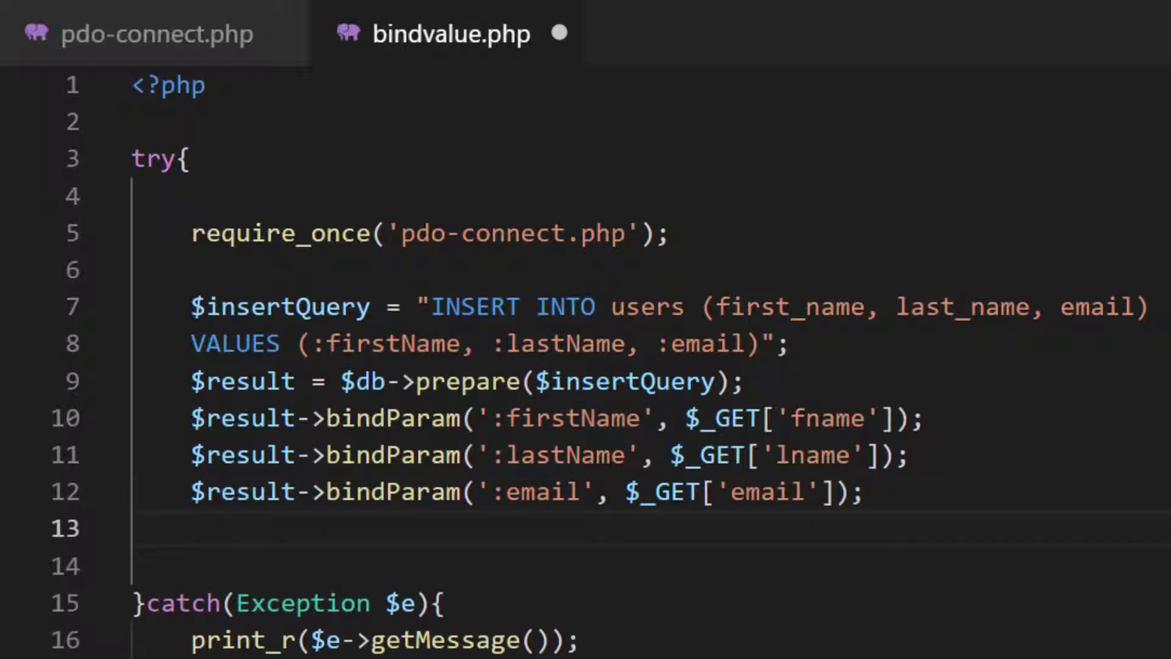
text($)
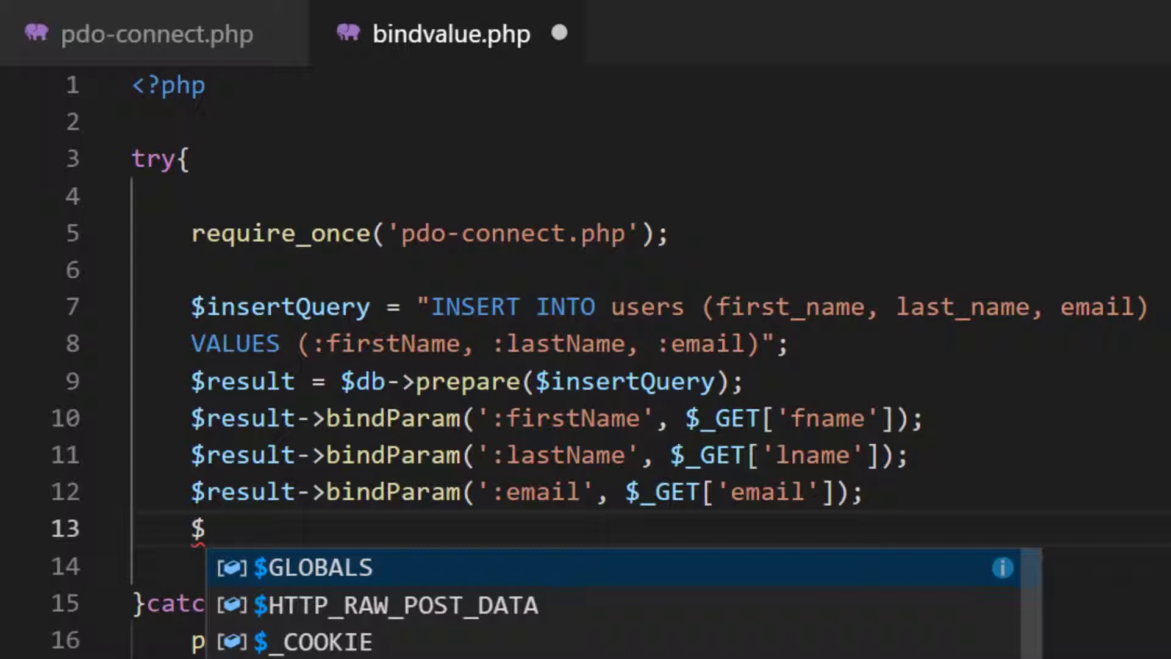
text(res)
Add $result->execute(); and echo "Record inserted successfully!", then start saving from the File menu
key(Return)
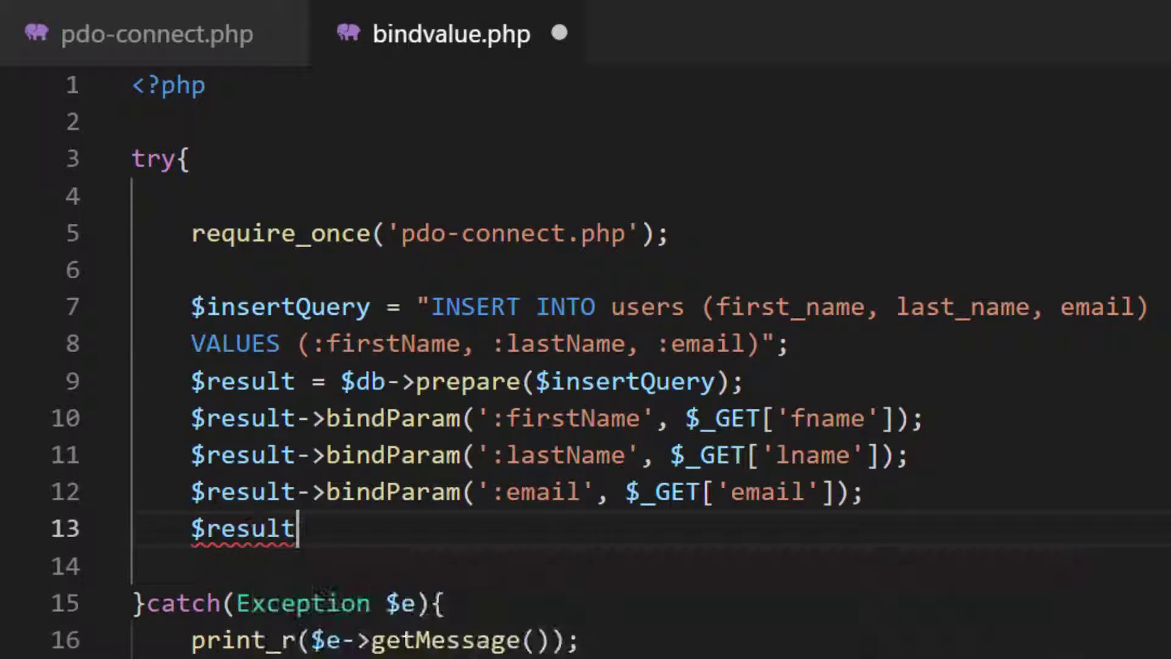
text(>)
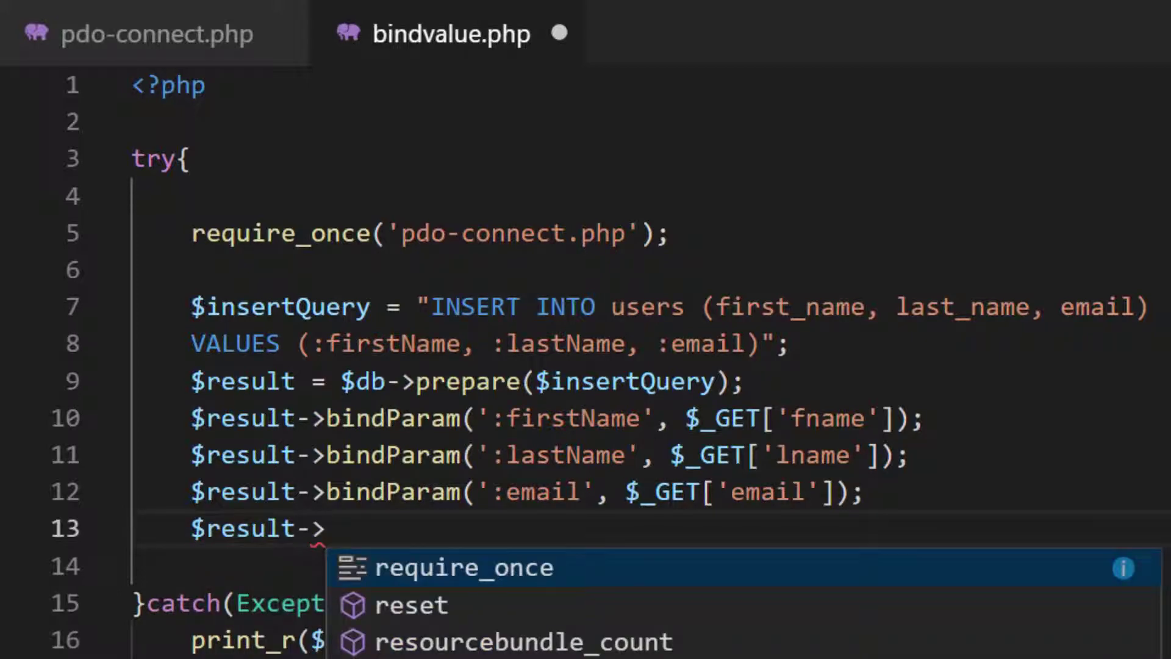
text(execute())
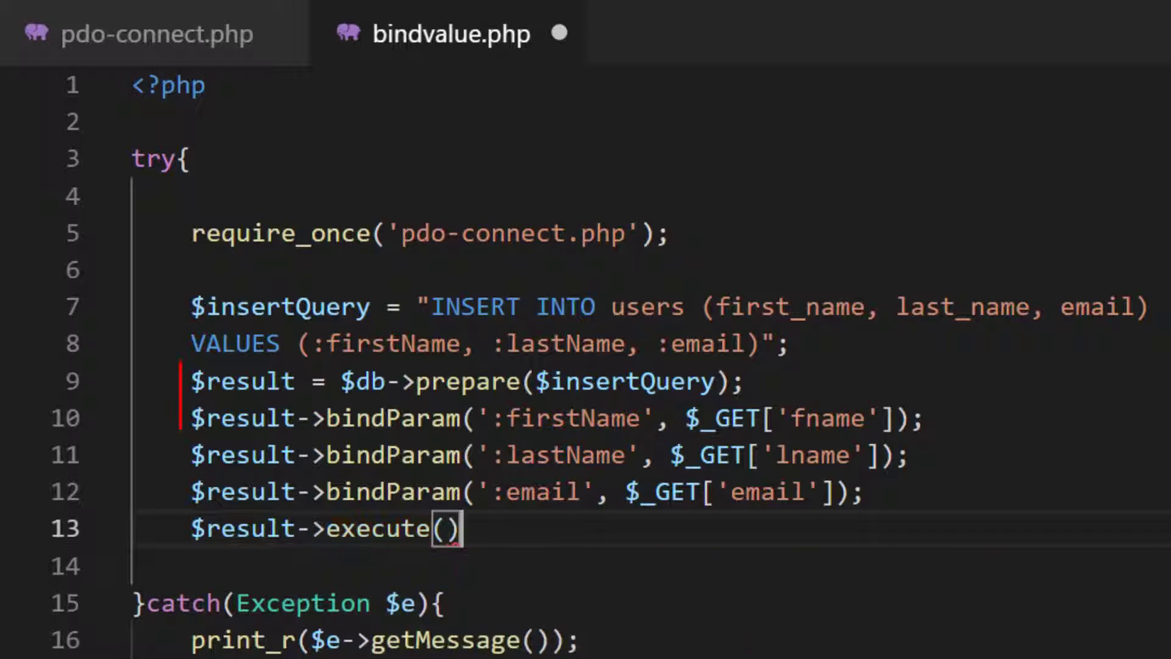
text(;)
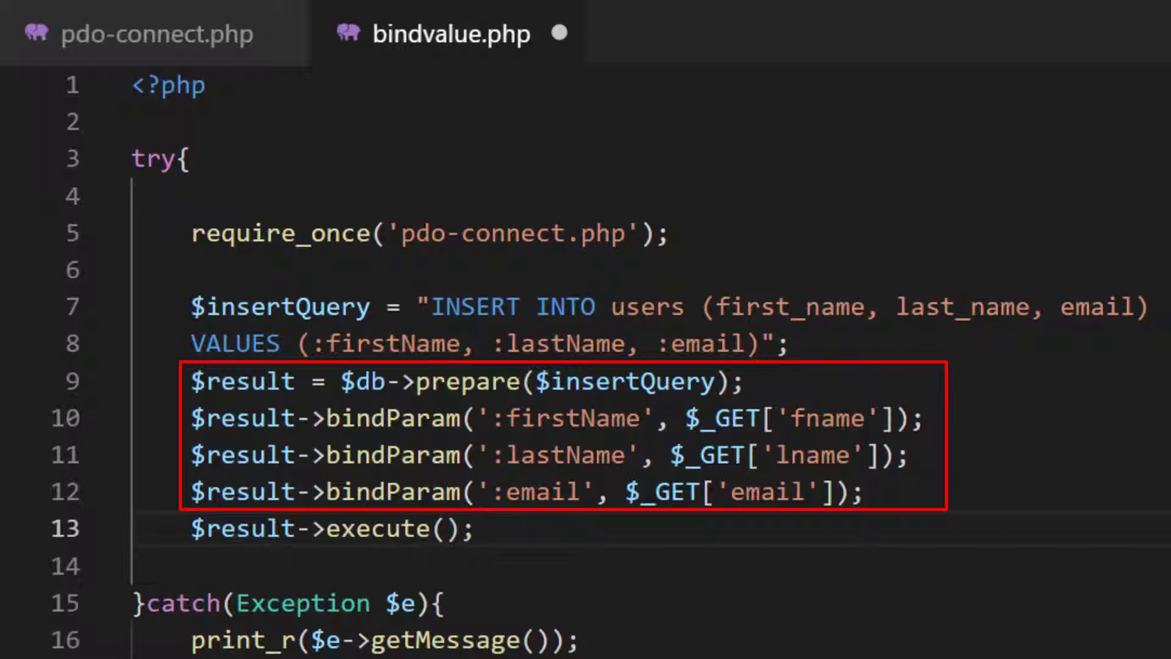
key(Return)
key(Return)
text(ec)
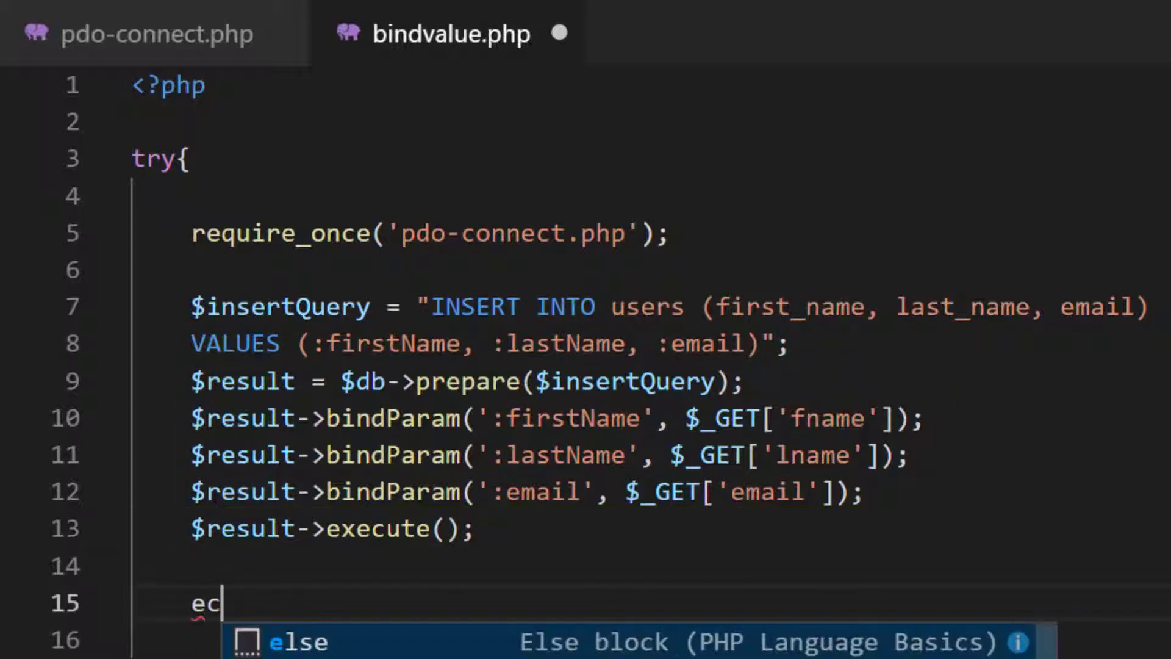
text(ho "Record inserted successfu)
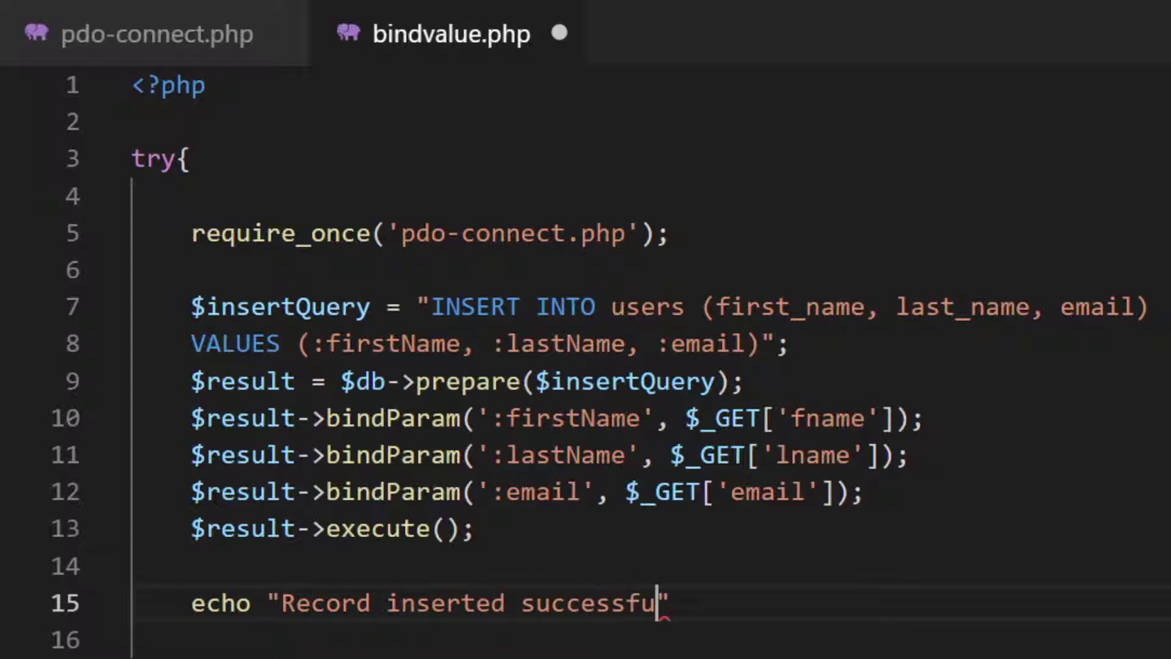
text(!)
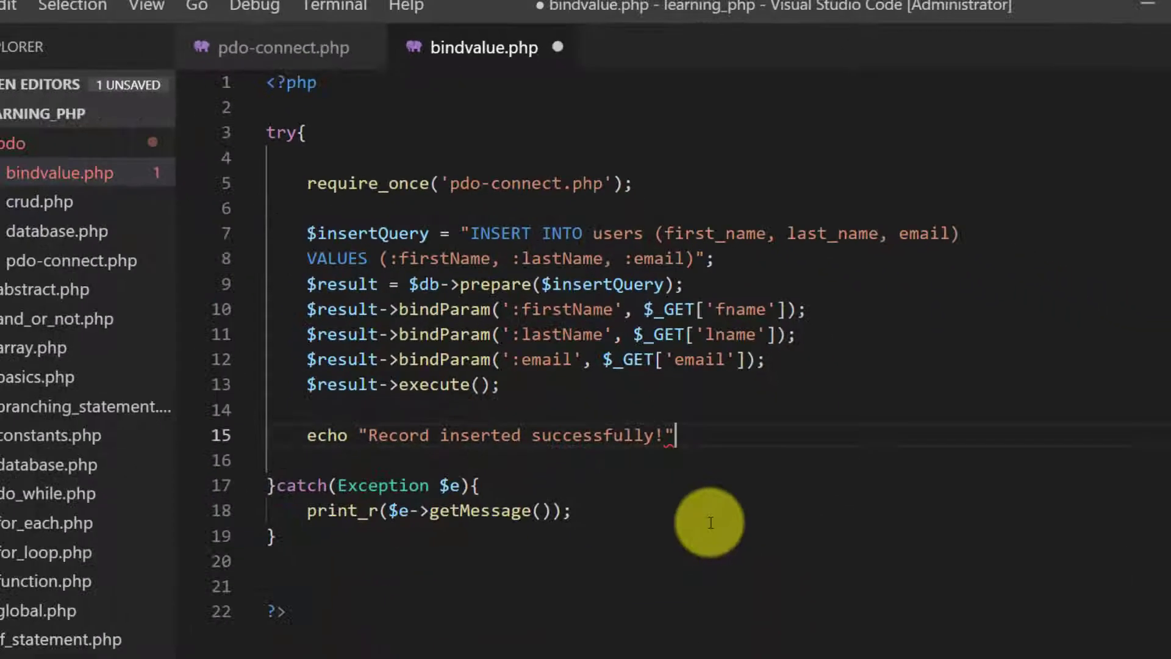
key(End)
text(;)
key(alt+f)
Save bindvalue.php, review the four users rows, and open a new Chrome tab
key(s)
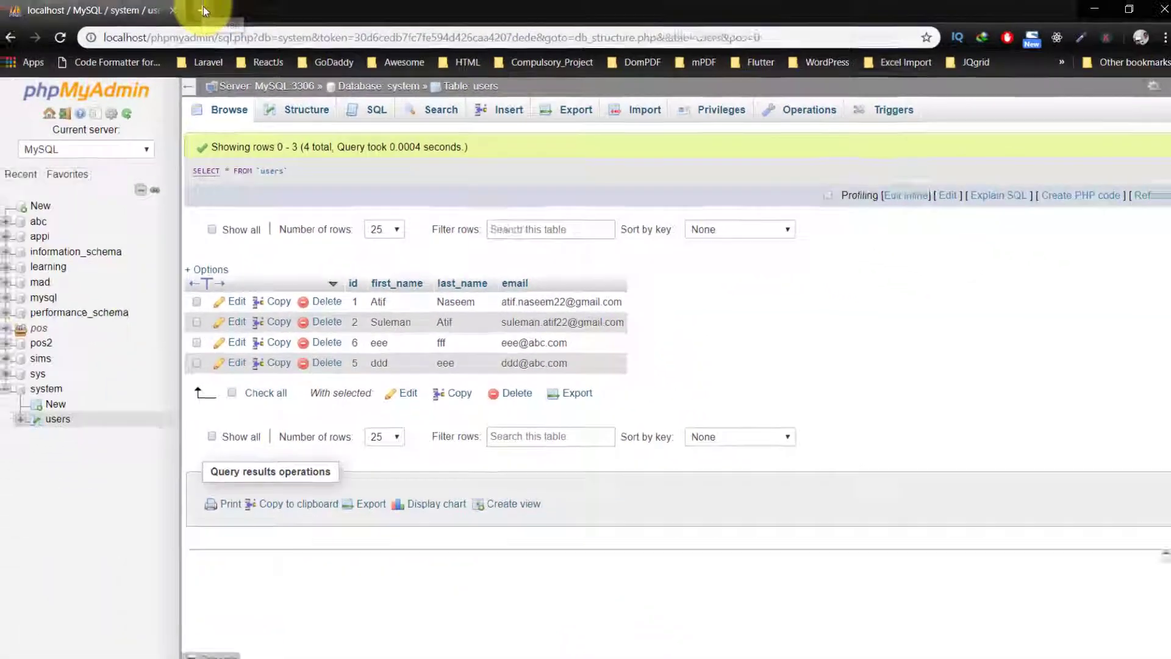
click(205, 8)
text(loc)
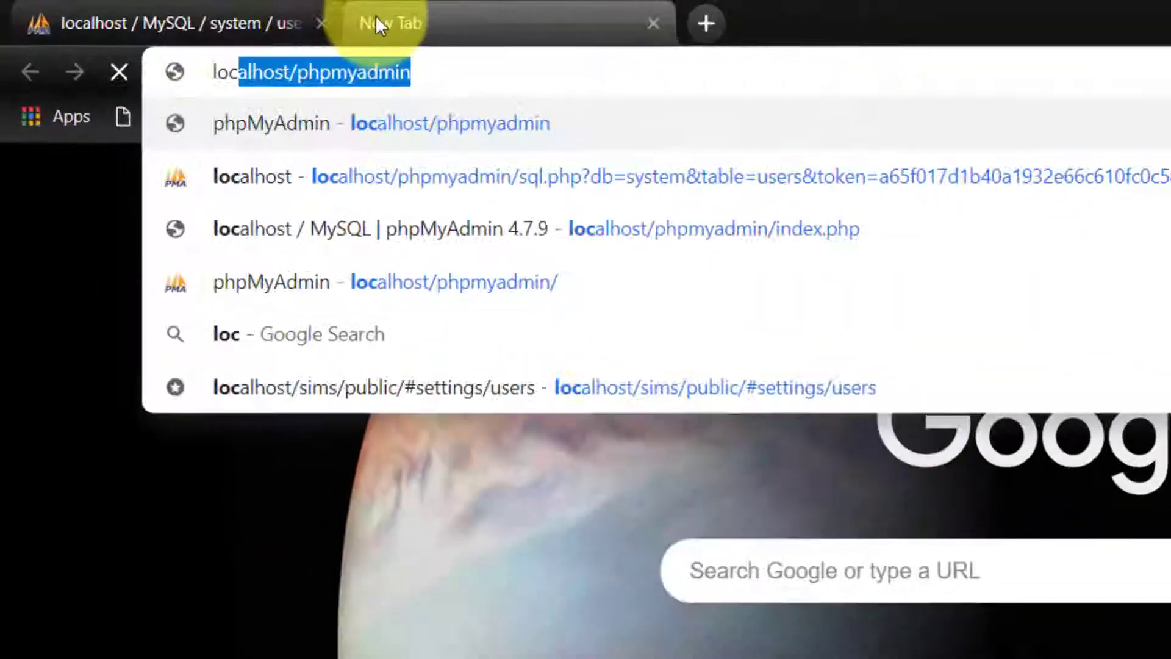
text(alhost/learning/public)
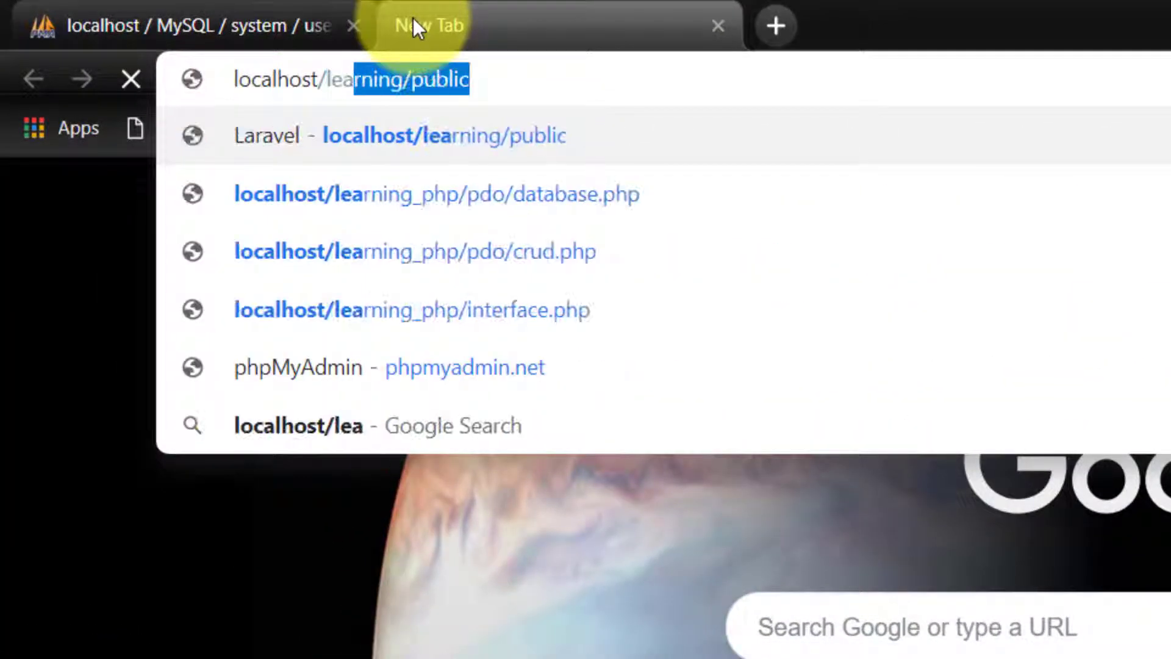
text(rning_php)
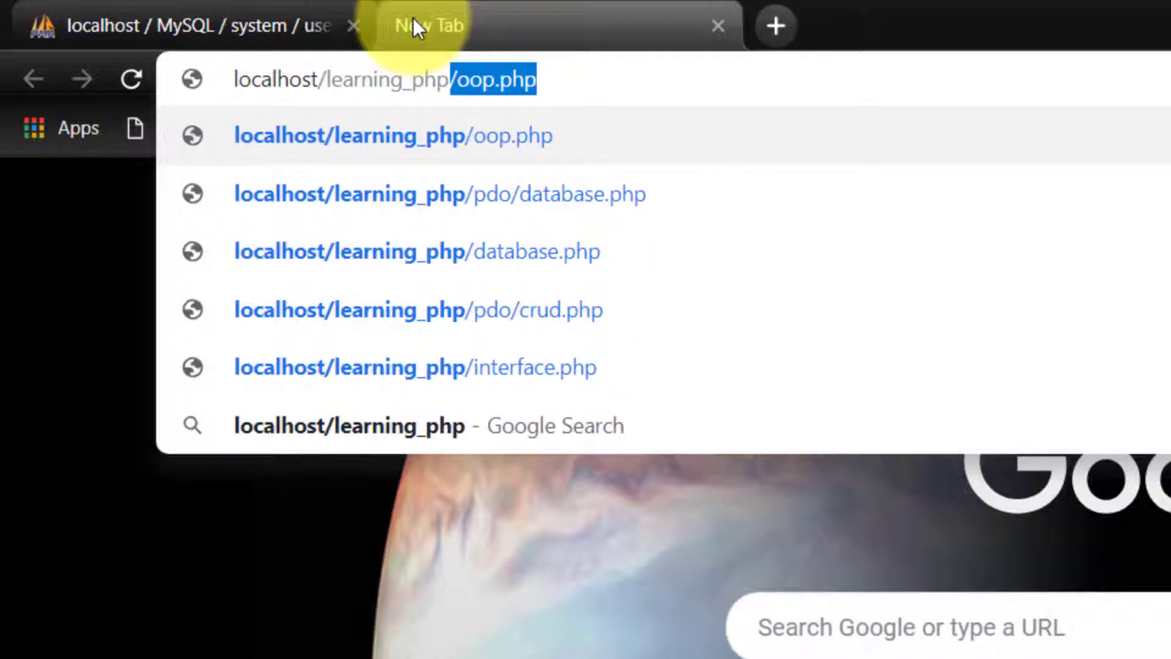
text(/oop.)
Load localhost/learning_php/pdo/bindvalue.php?fname=XYZ&lname=YYY&email=… in the new tab
key(BackSpace)
key(BackSpace)
key(BackSpace)
key(BackSpace)
key(BackSpace)
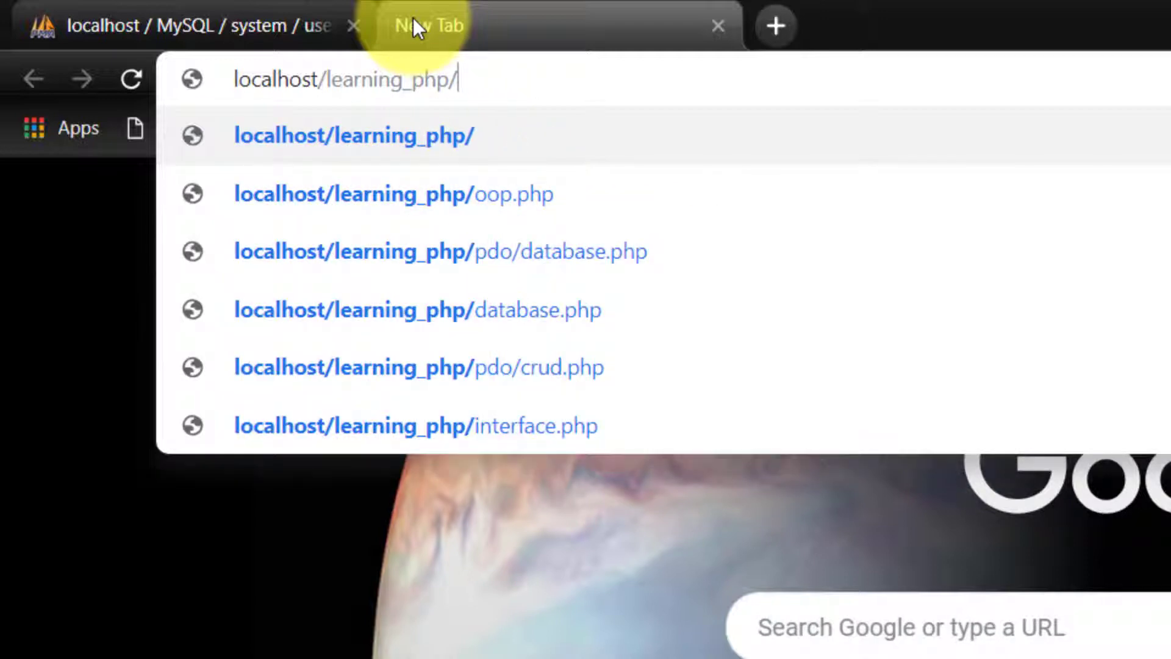
text(pdo)
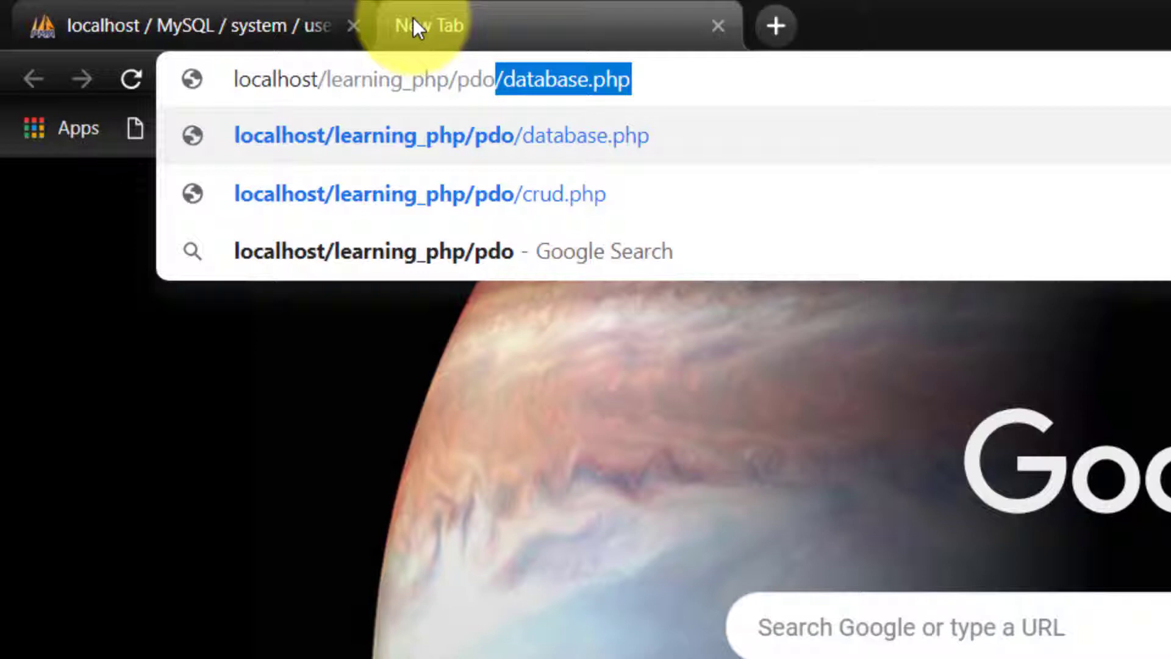
text(/bindval)
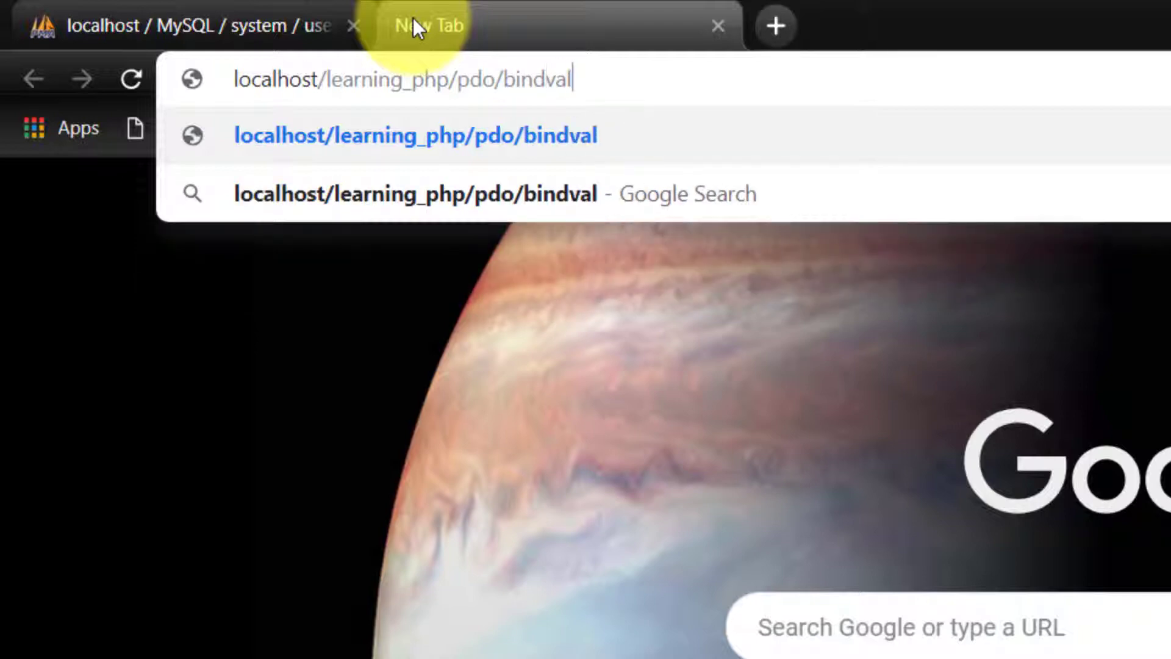
text(ue.php)
text(?)
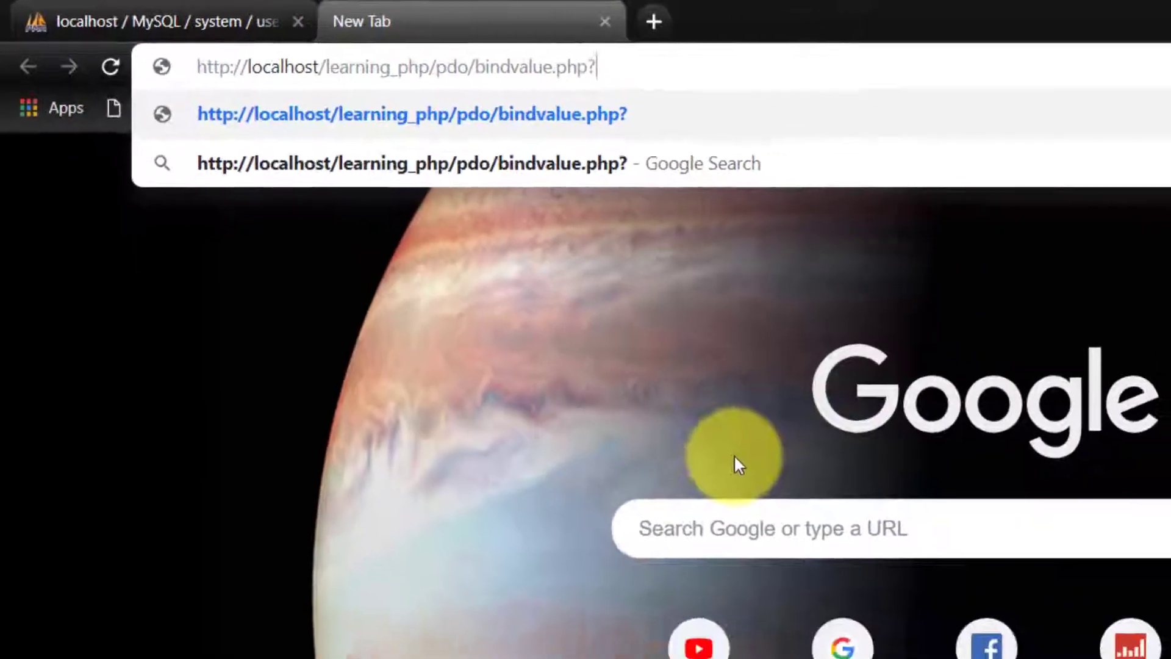
text(fname=X)
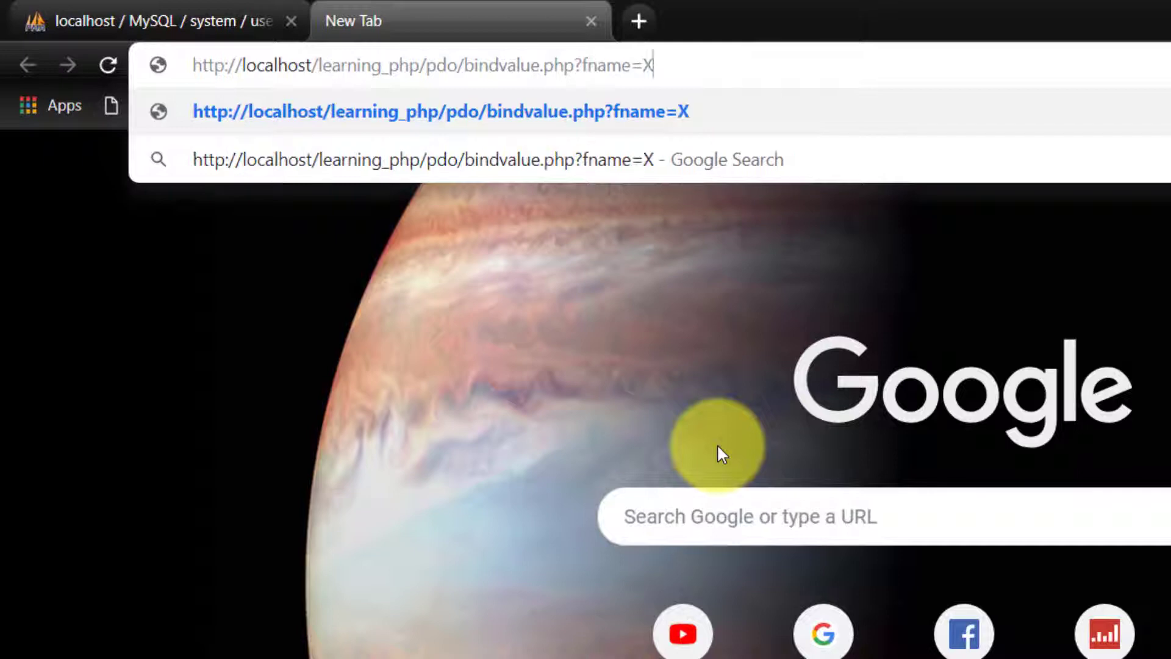
text(YZ)
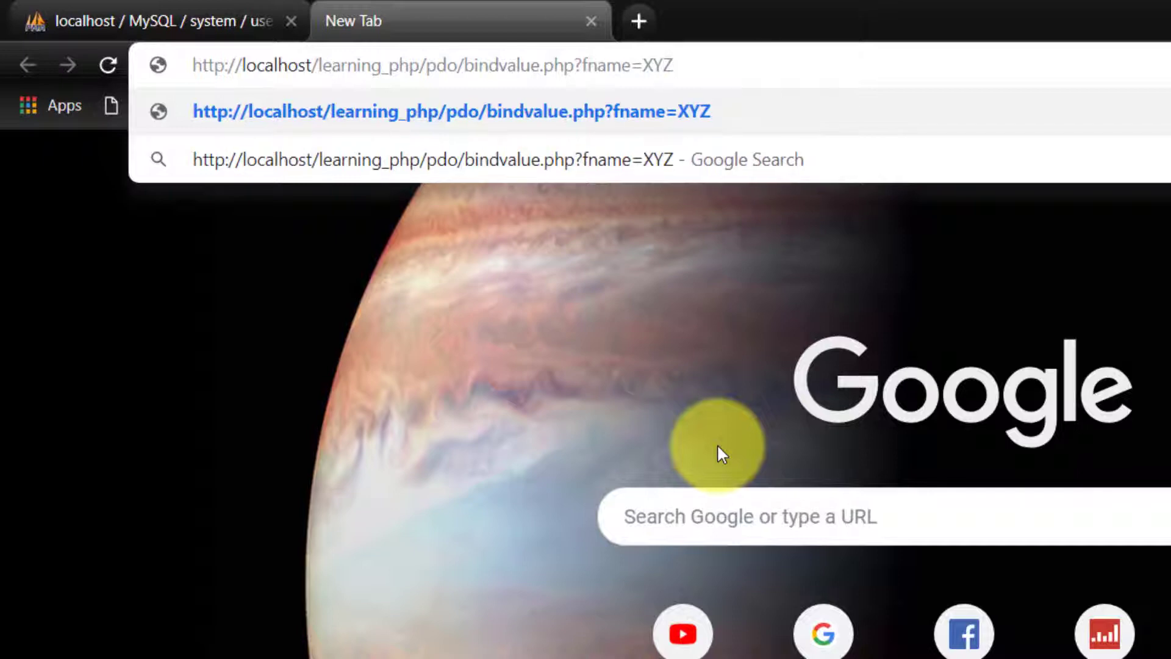
text(&lname=YYY)
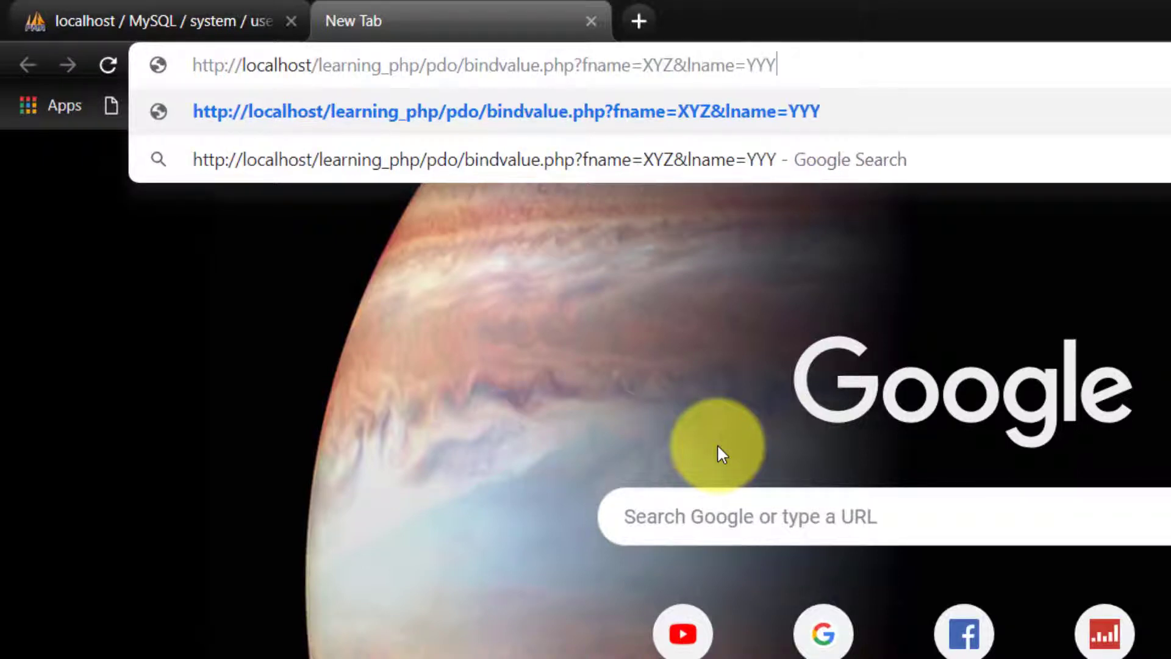
text(&email=)
text(xy)
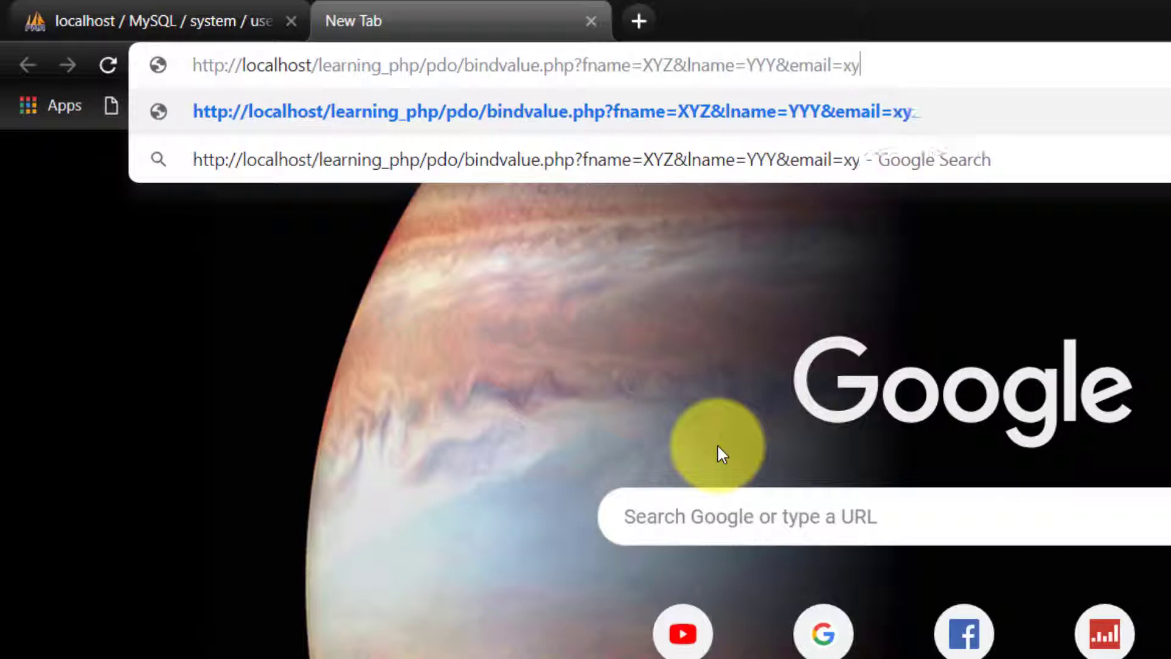
text(zxyz@yyy)
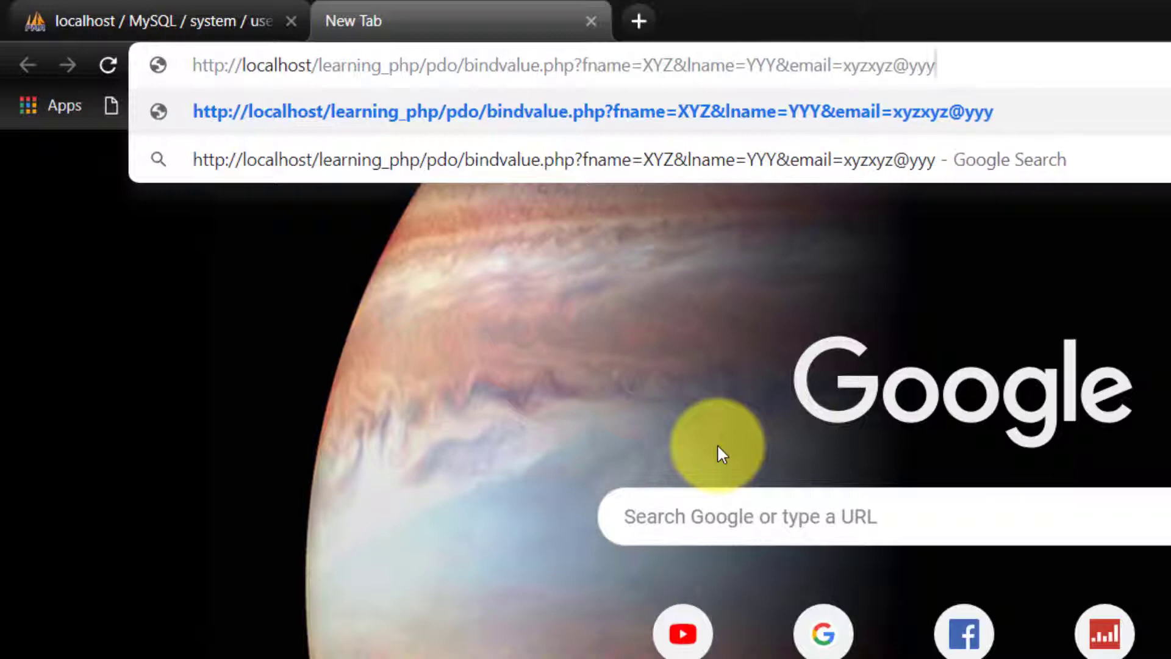
text(.com)
key(Return)
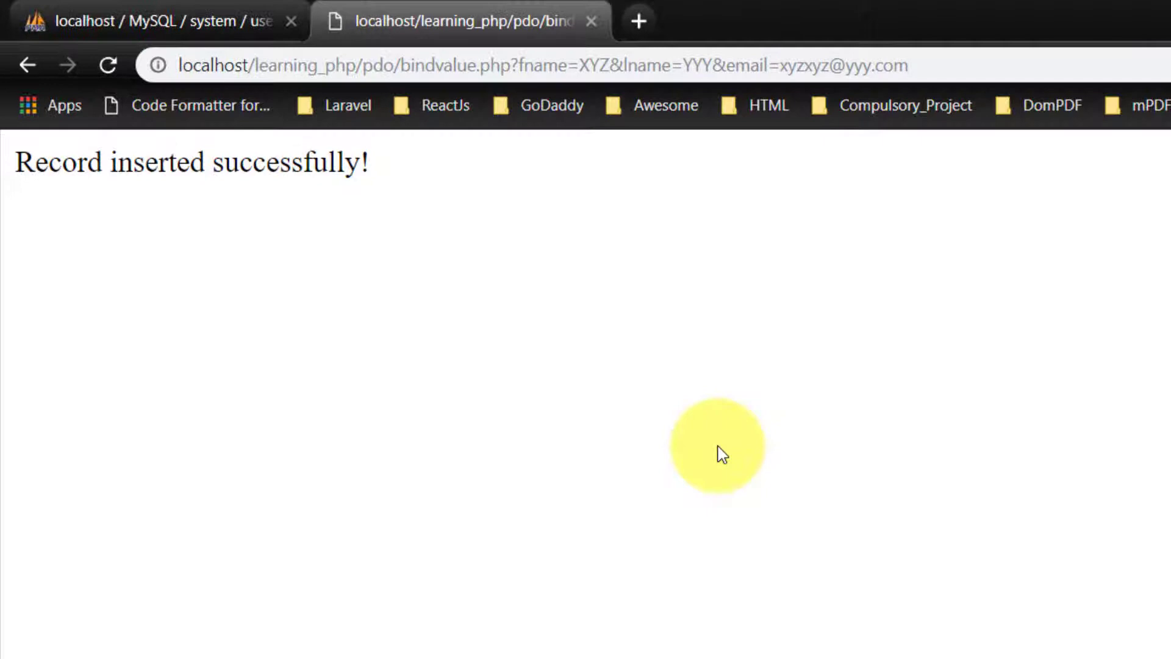
click(197, 21)
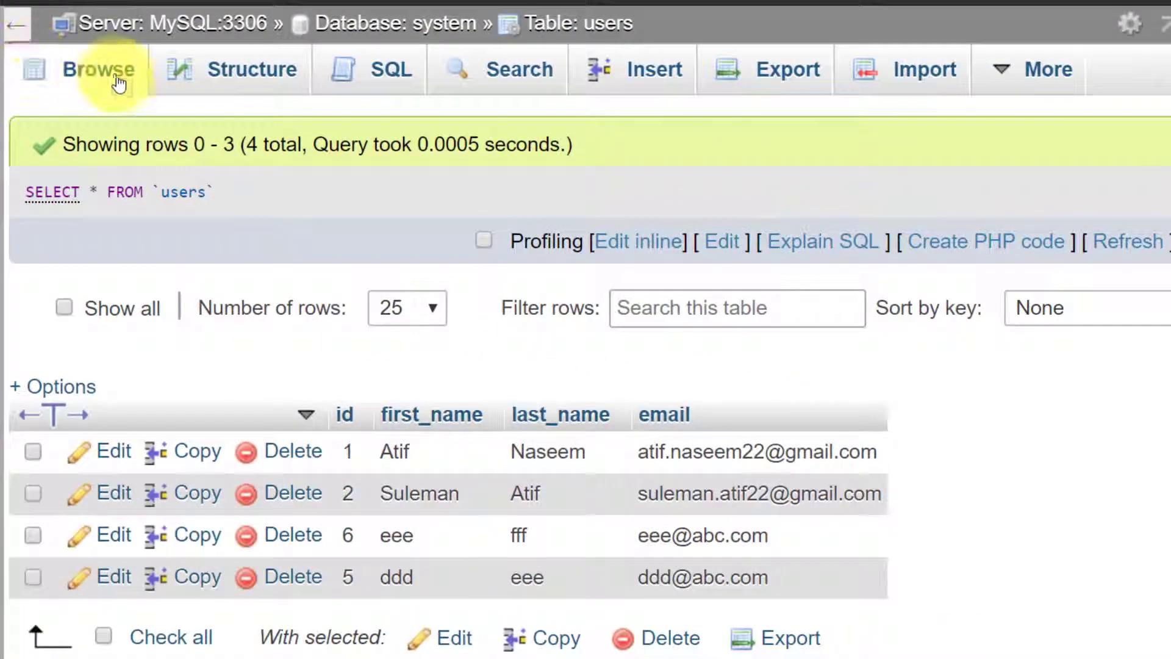
click(120, 82)
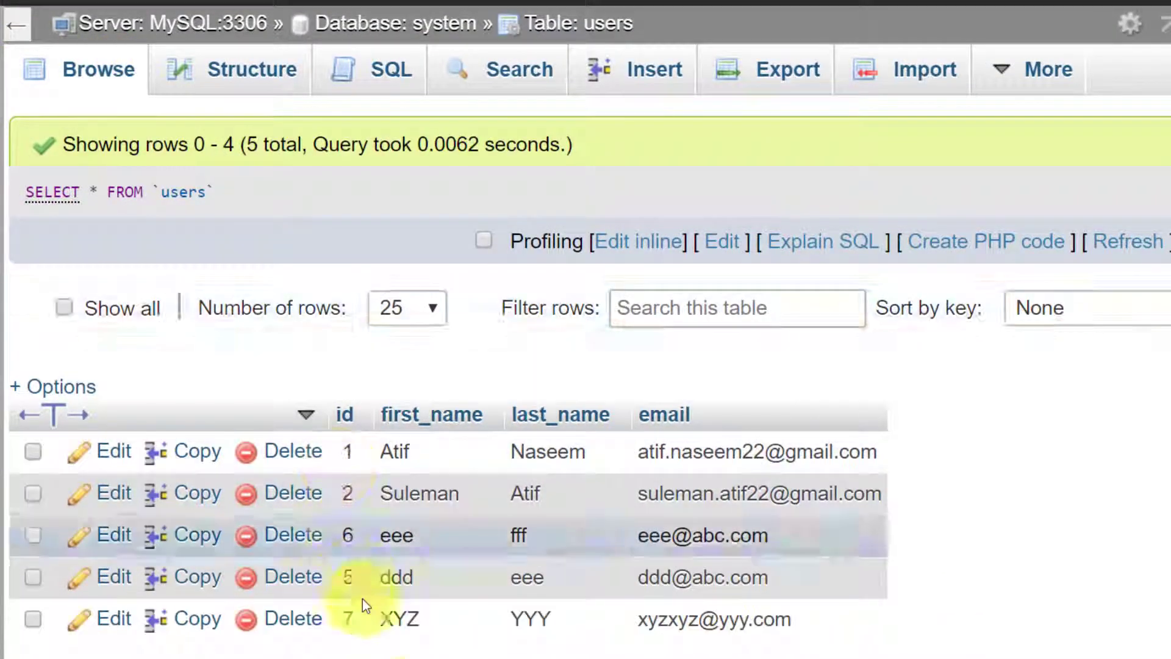
drag(379, 609, 438, 615)
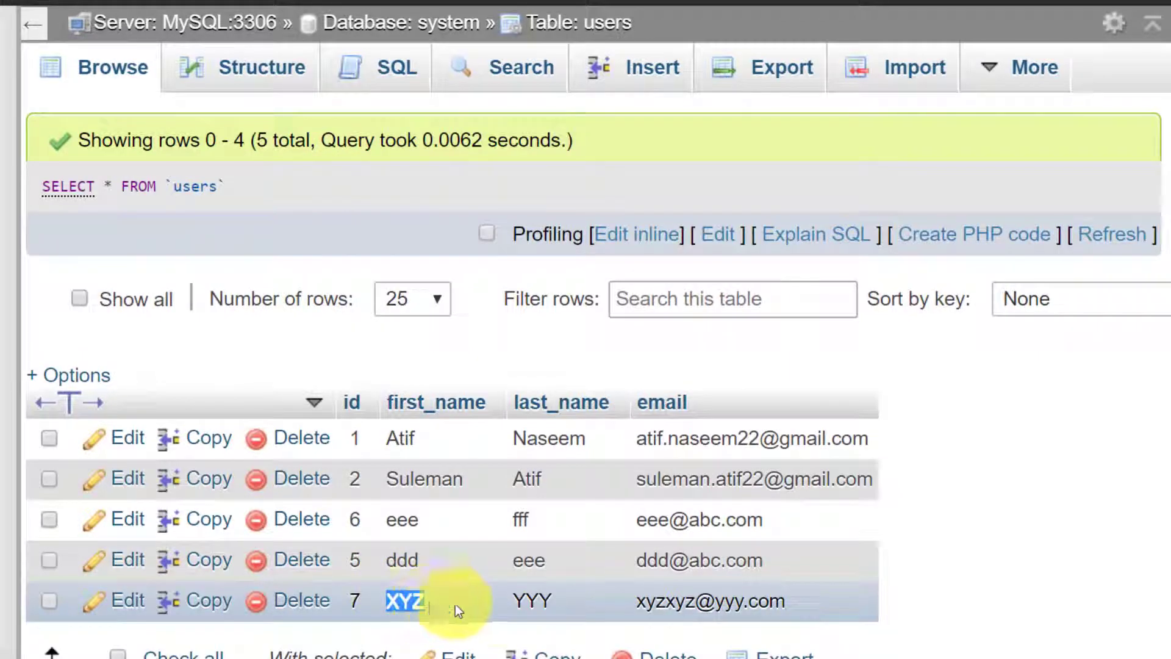
drag(512, 608, 553, 606)
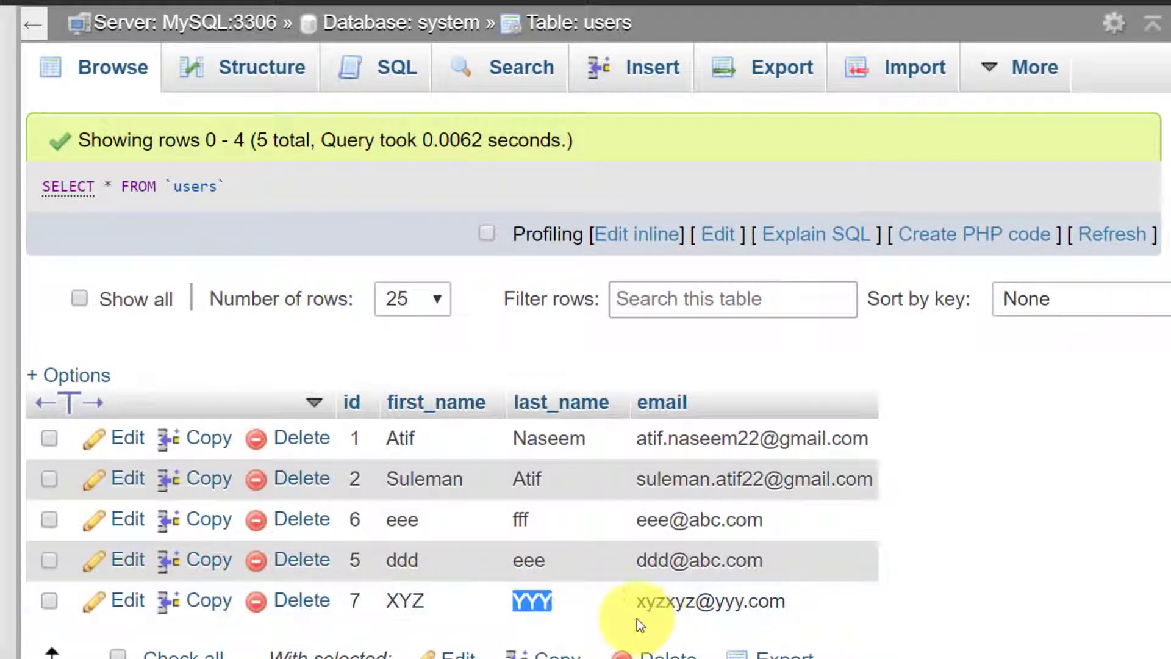
mouse_move(635, 602)
mouse_down()
mouse_move(794, 648)
mouse_move(806, 615)
mouse_up()
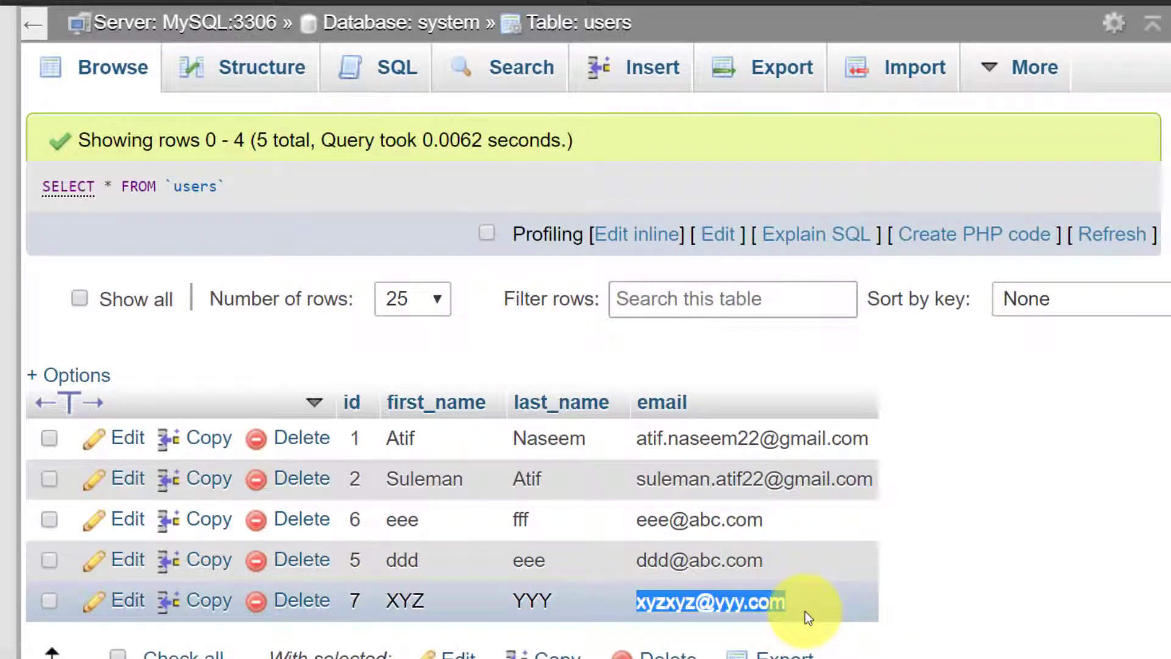
double_click(679, 602)
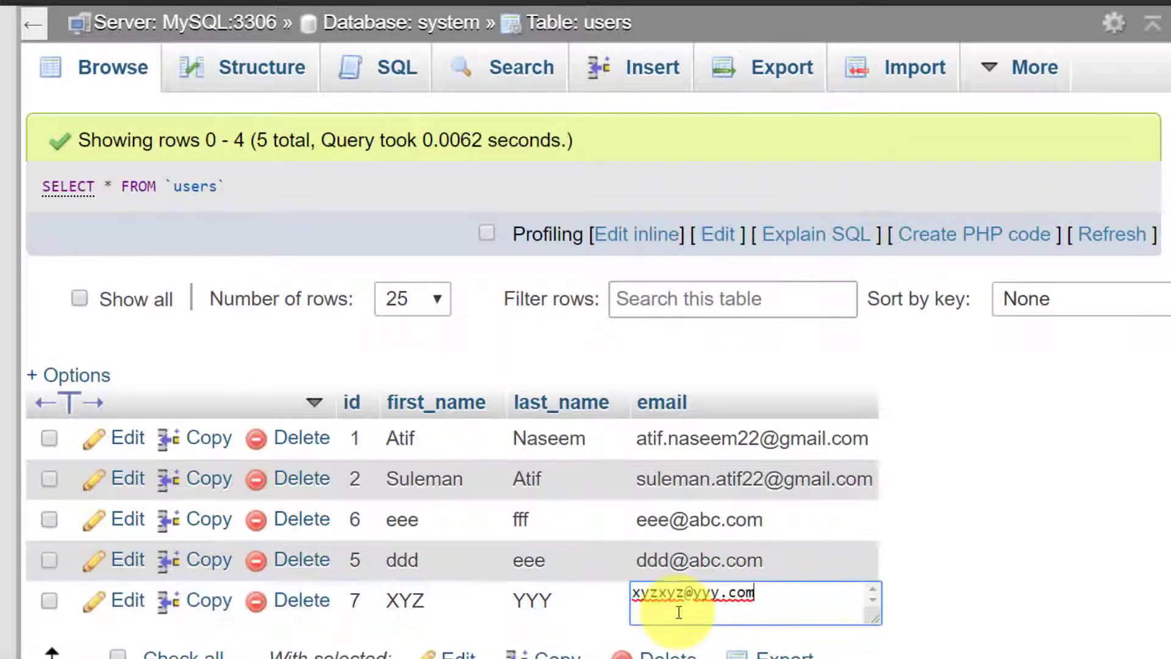
drag(784, 598, 614, 586)
click(942, 596)
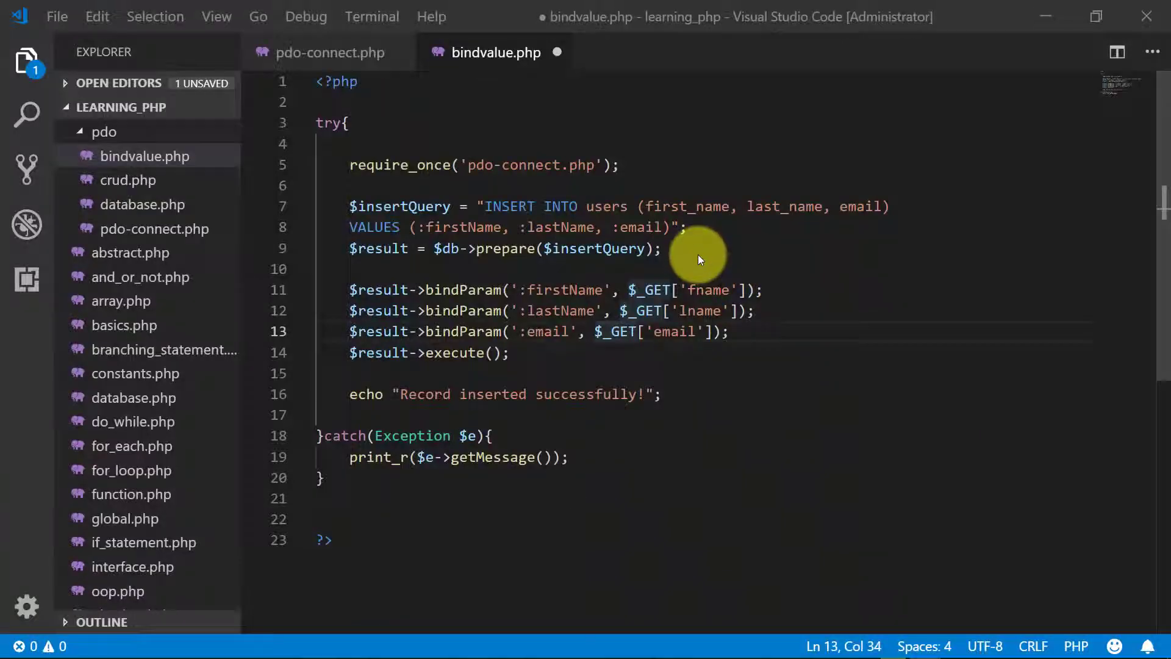
Start the $values array with ':firstName' => $_GET['fname'] as its first entry
click(699, 251)
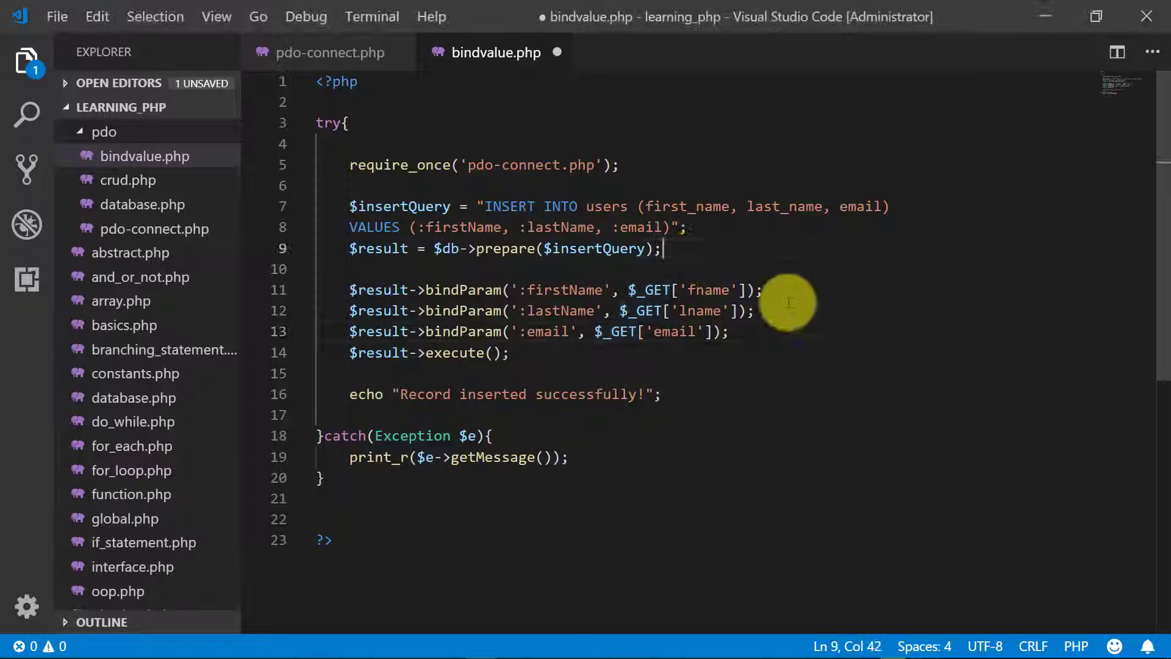
key(Return)
key(Return)
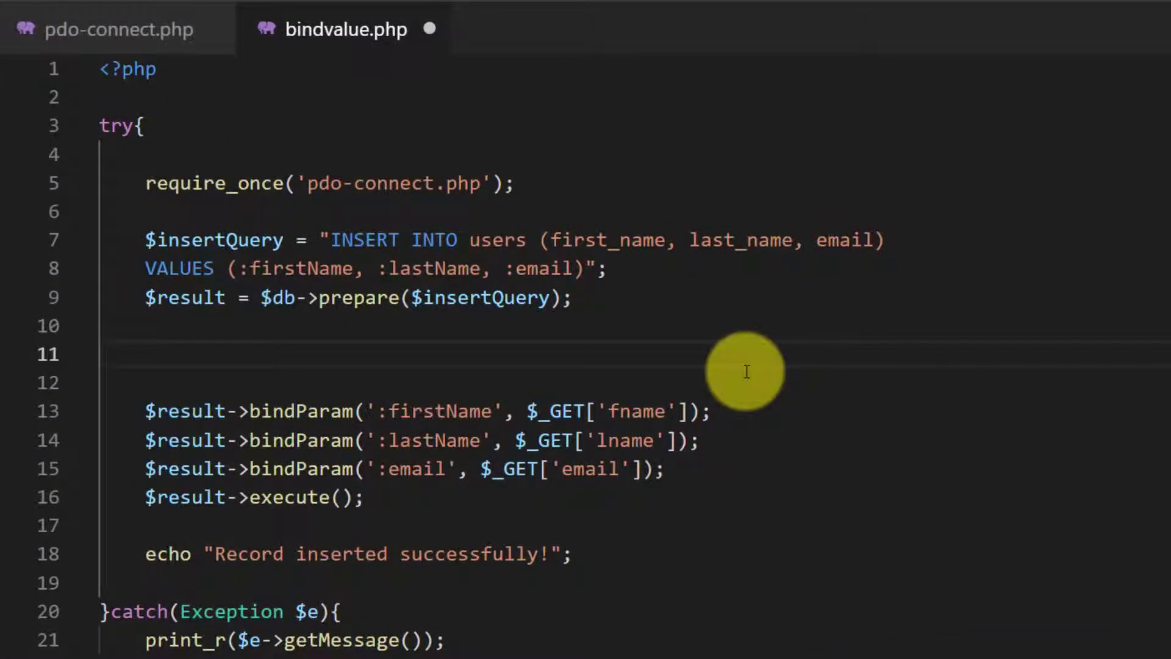
text($values = [')
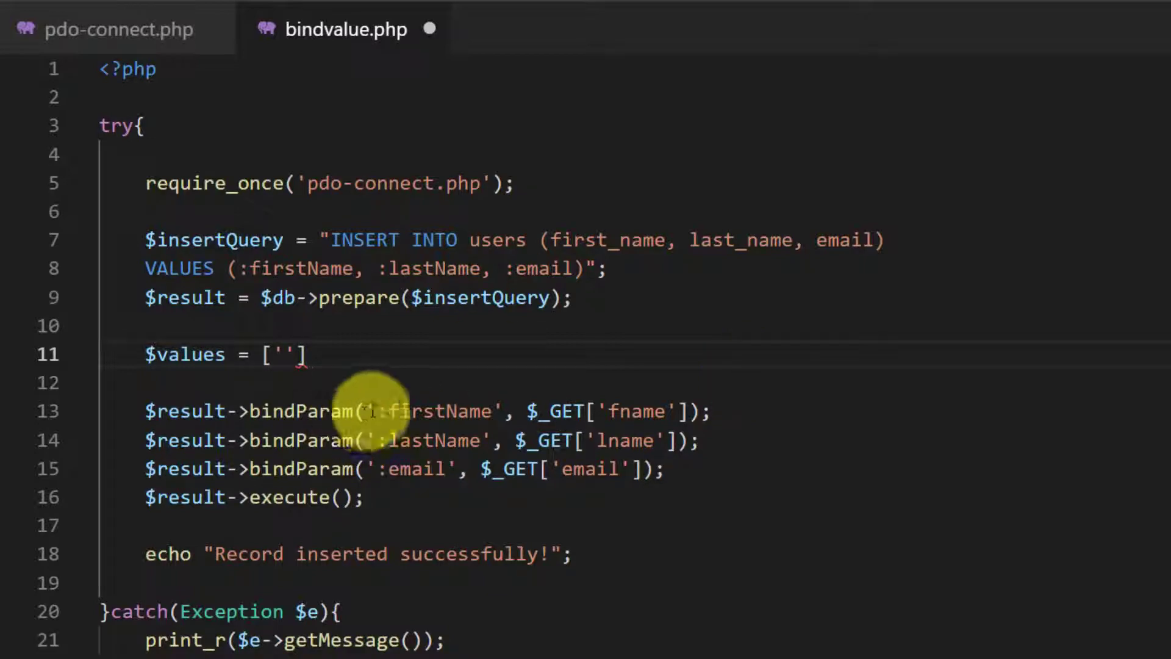
drag(383, 411, 692, 412)
click(285, 354)
text(:firstName)
click(419, 357)
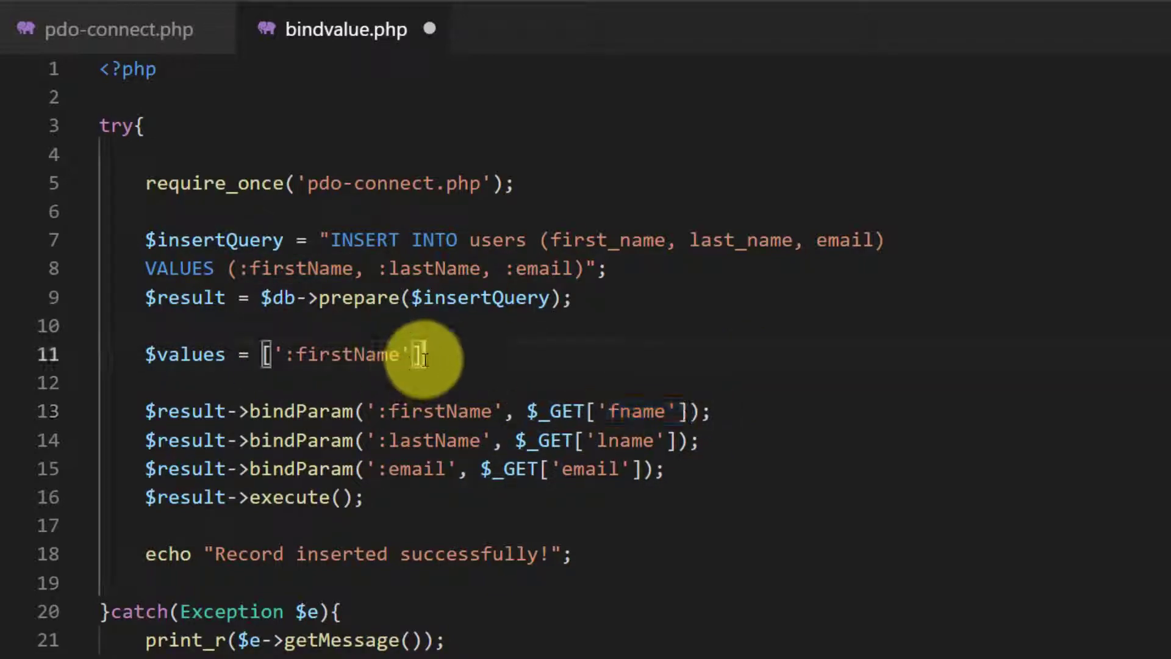
text(,)
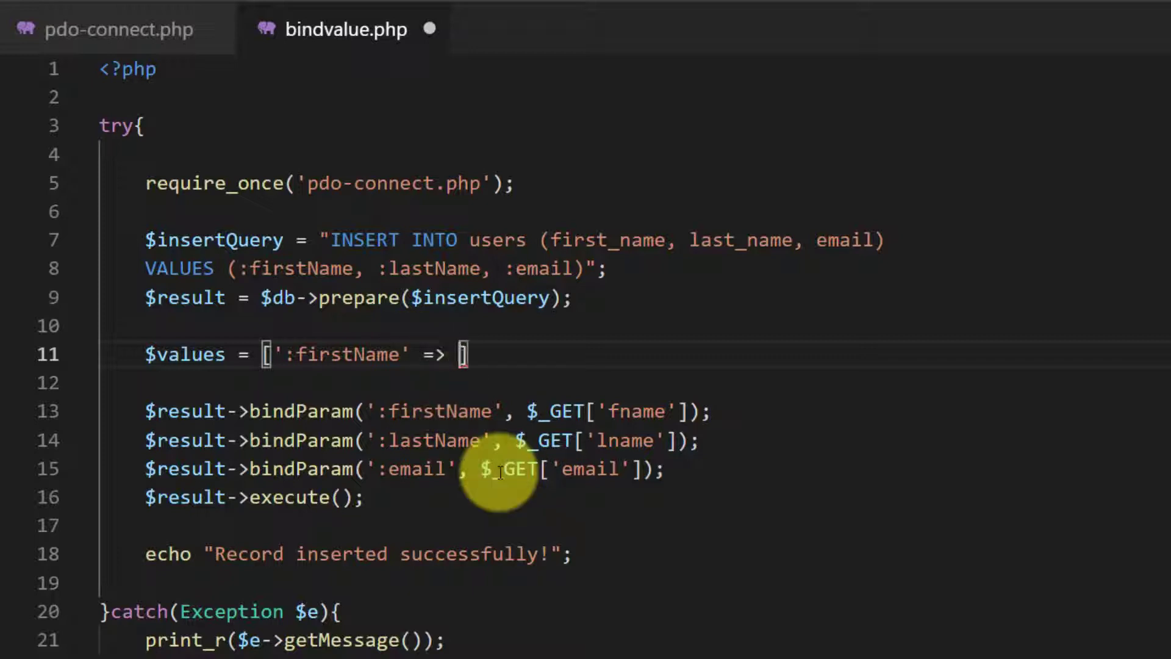
key(Return)
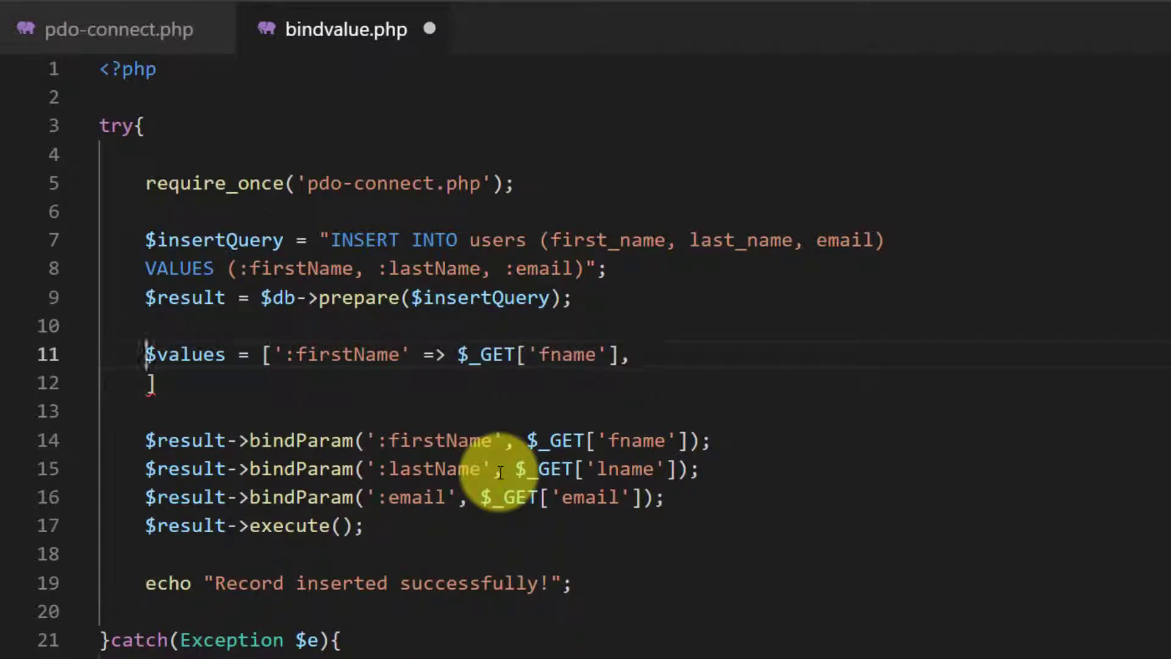
key(End)
key(Return)
key(Return)
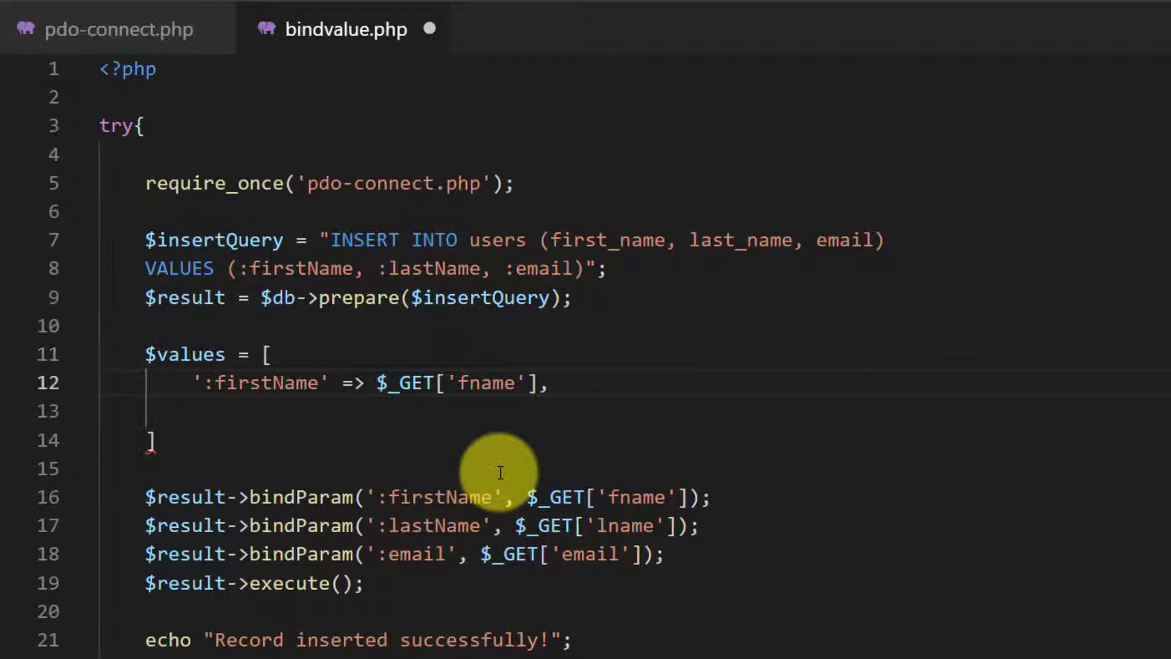
Add the ':lastName' => $_GET['lname'] entry to the $values array
key(Down)
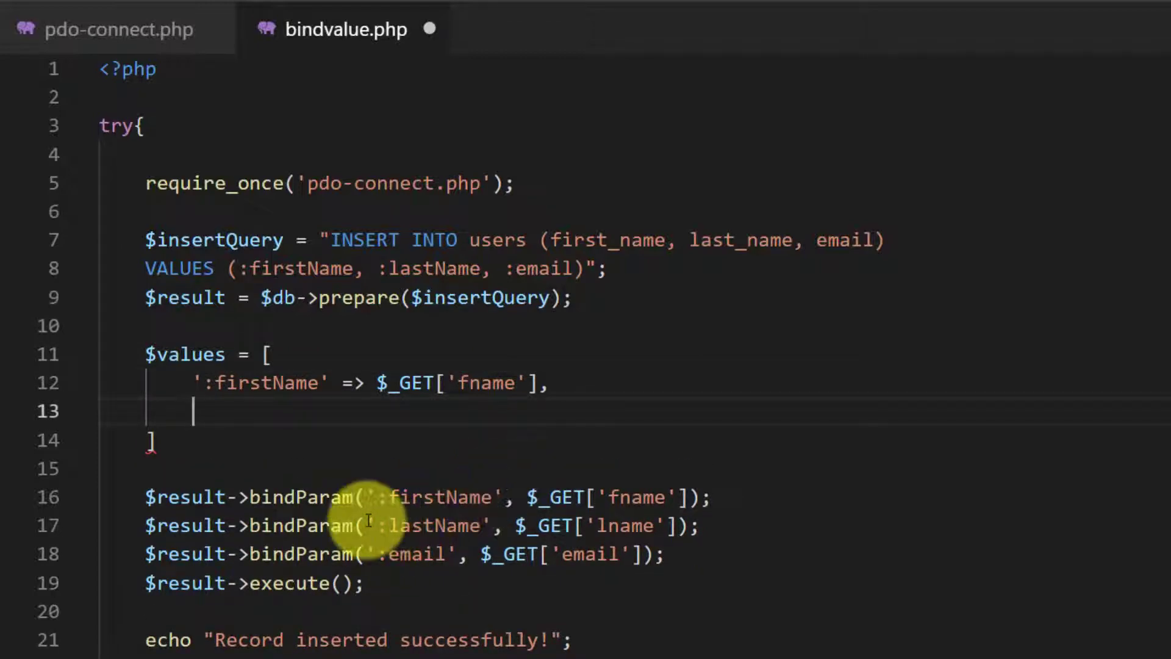
drag(367, 525, 678, 525)
key(ctrl+c)
click(223, 411)
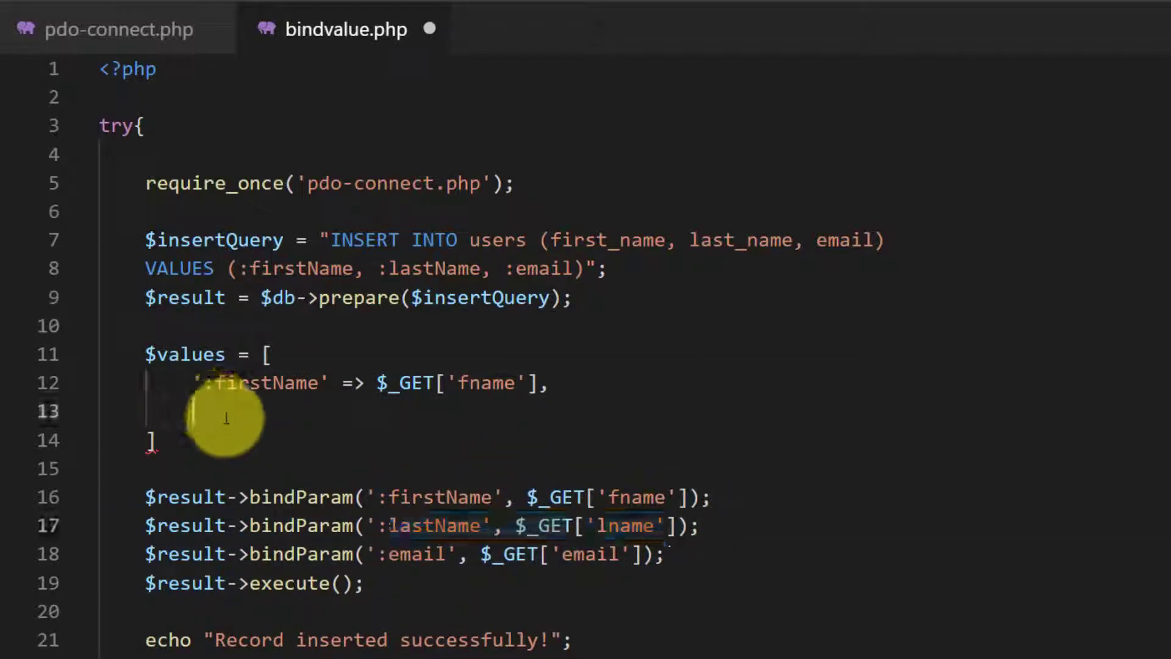
key(ctrl+v)
click(325, 410)
key(BackSpace)
text(=>)
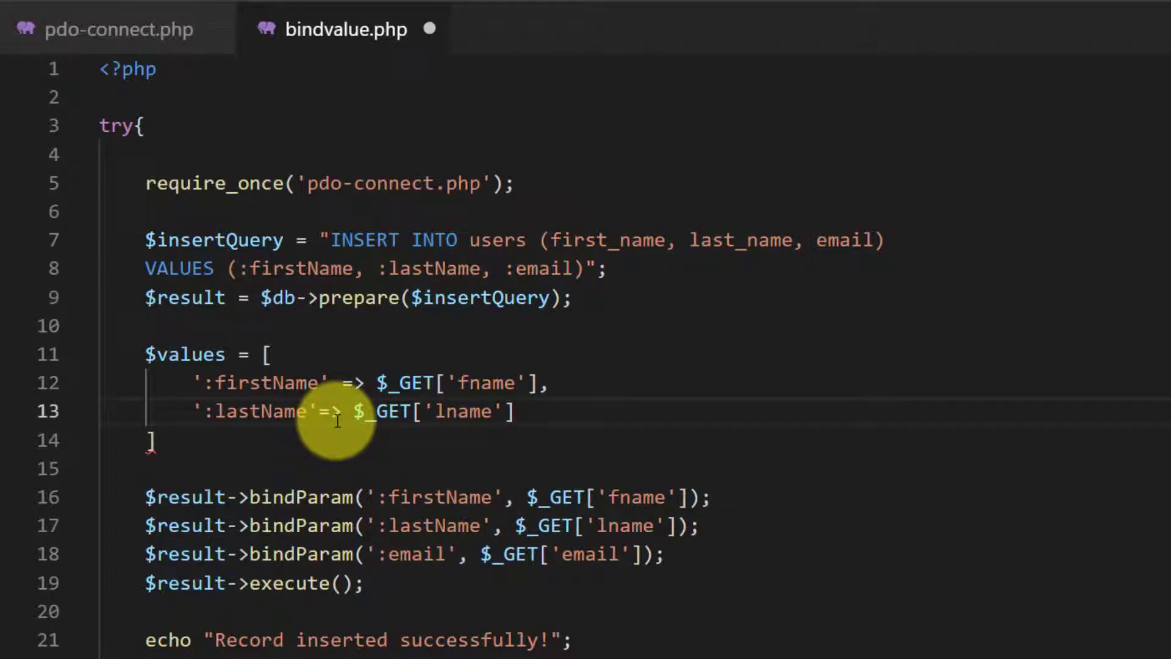
click(551, 410)
Add the ':email' => $_GET['email'] entry to the $values array
key(Return)
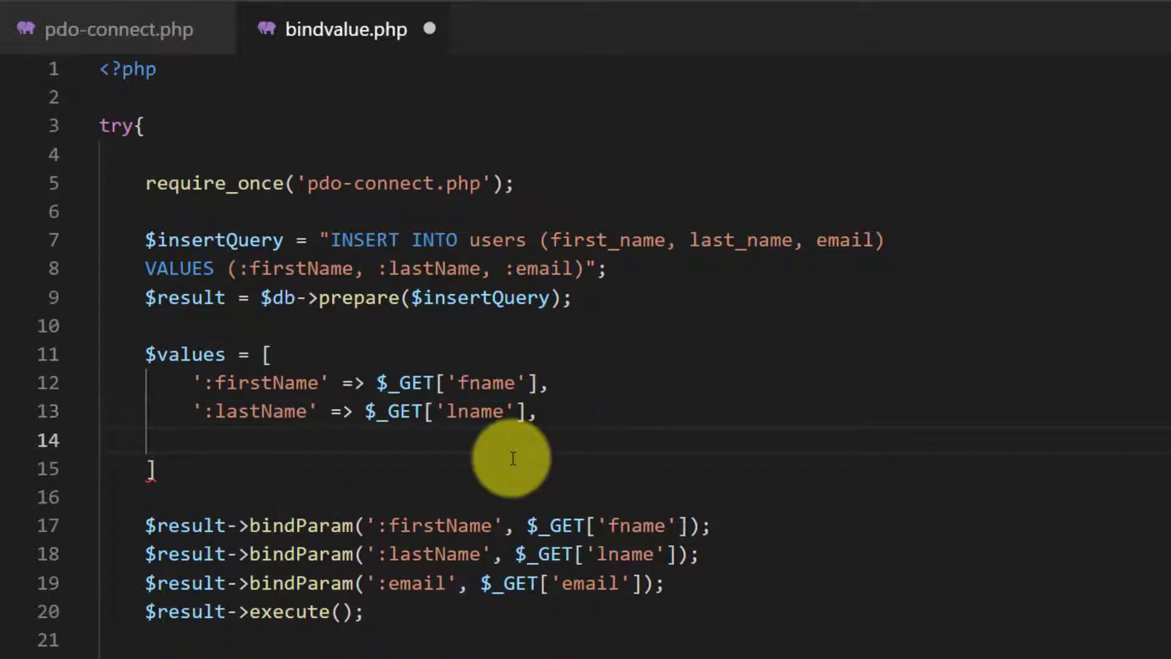
drag(379, 583, 446, 583)
key(ctrl+c)
click(253, 446)
key(ctrl+v)
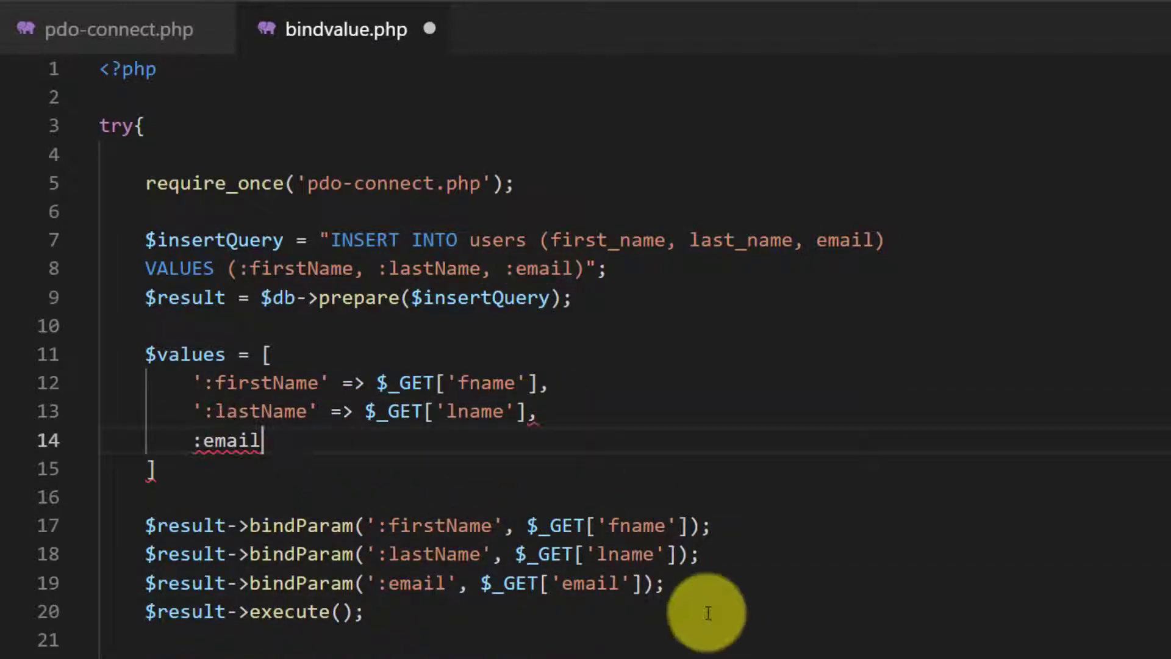
key(ctrl+z)
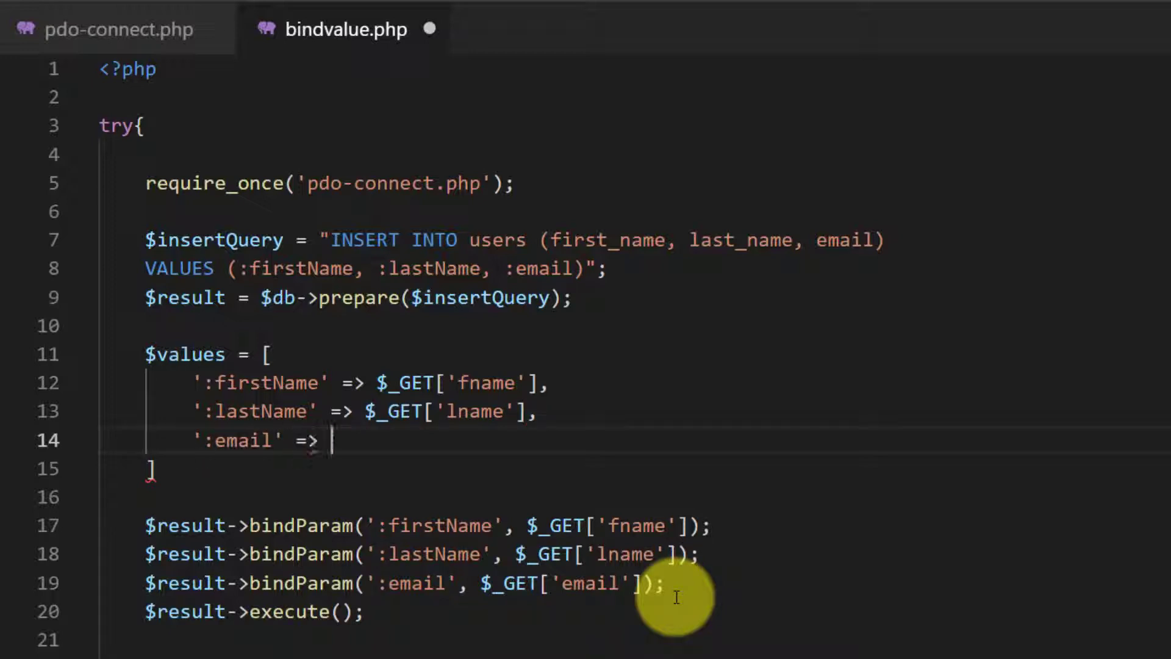
drag(483, 583, 643, 584)
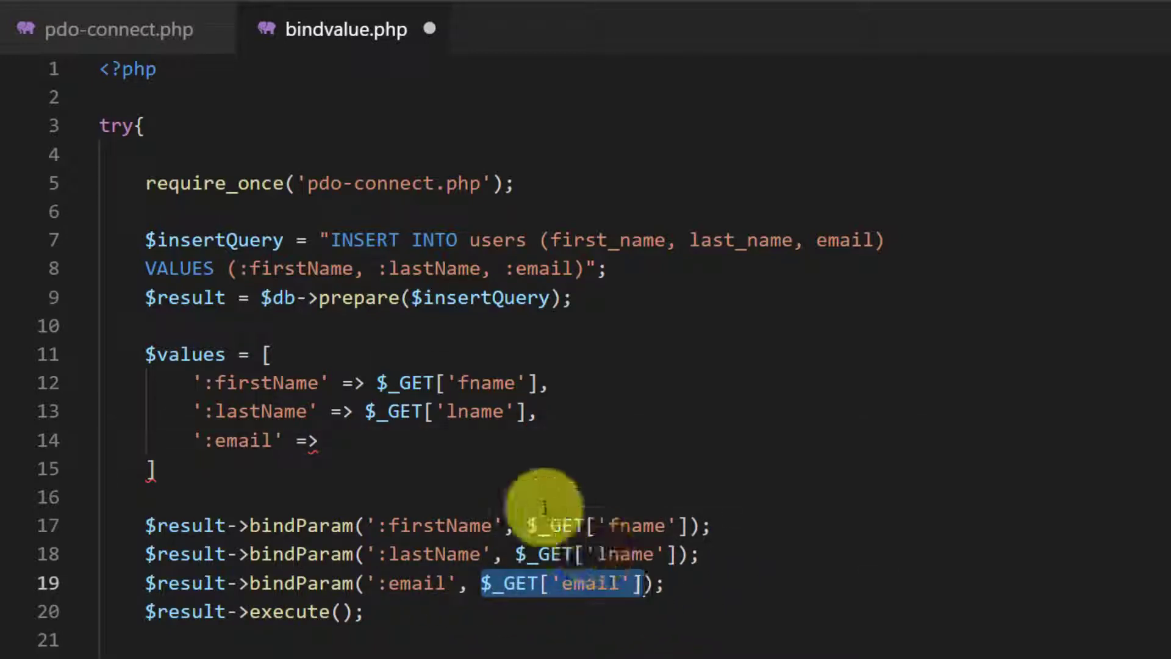
key(ctrl+c)
click(366, 441)
key(ctrl+v)
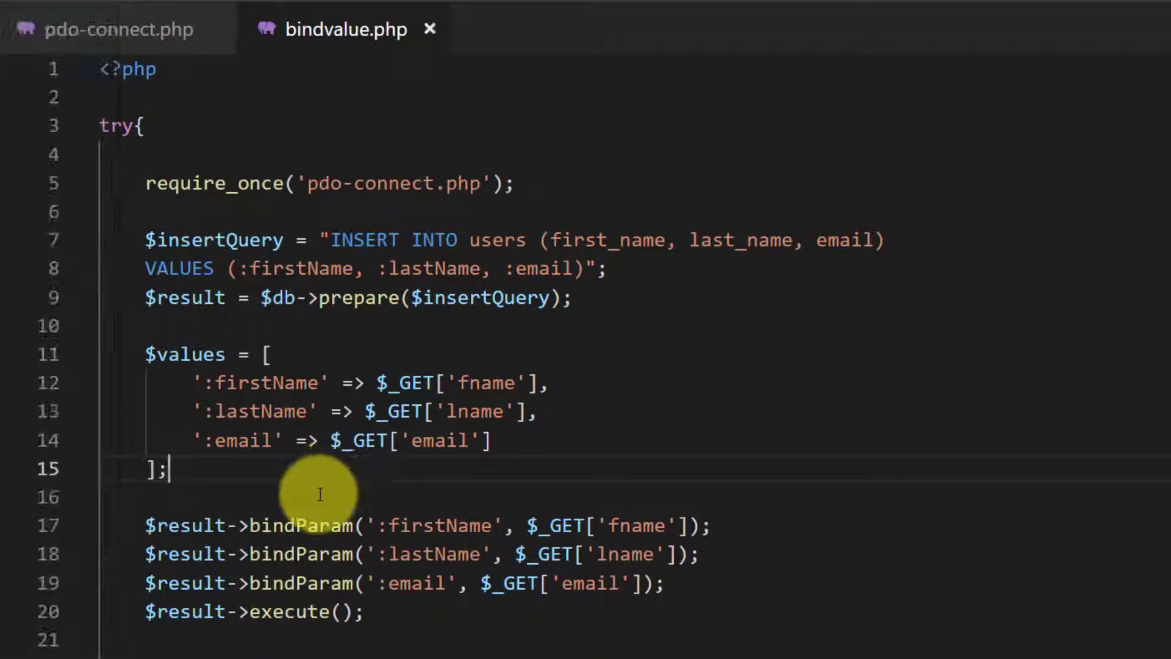
Wrap the three bindParam lines in a /* */ comment above the execute call
click(316, 491)
scroll(317, 458, down, 2)
key(Return)
text(/*)
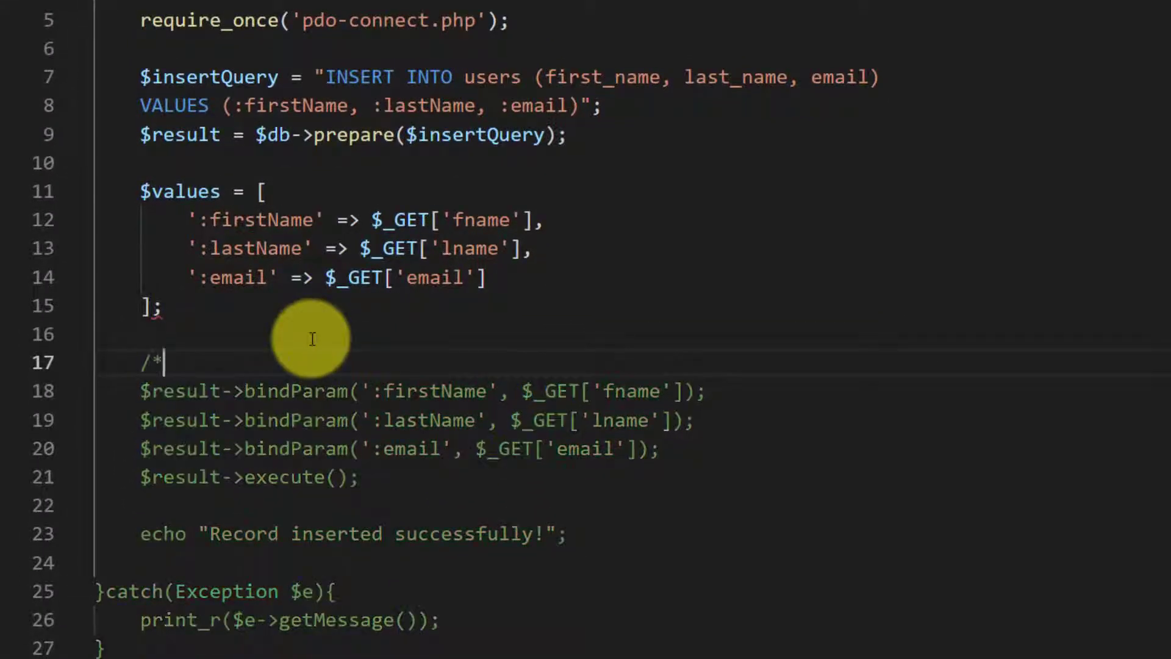
key(Return)
text(*/)
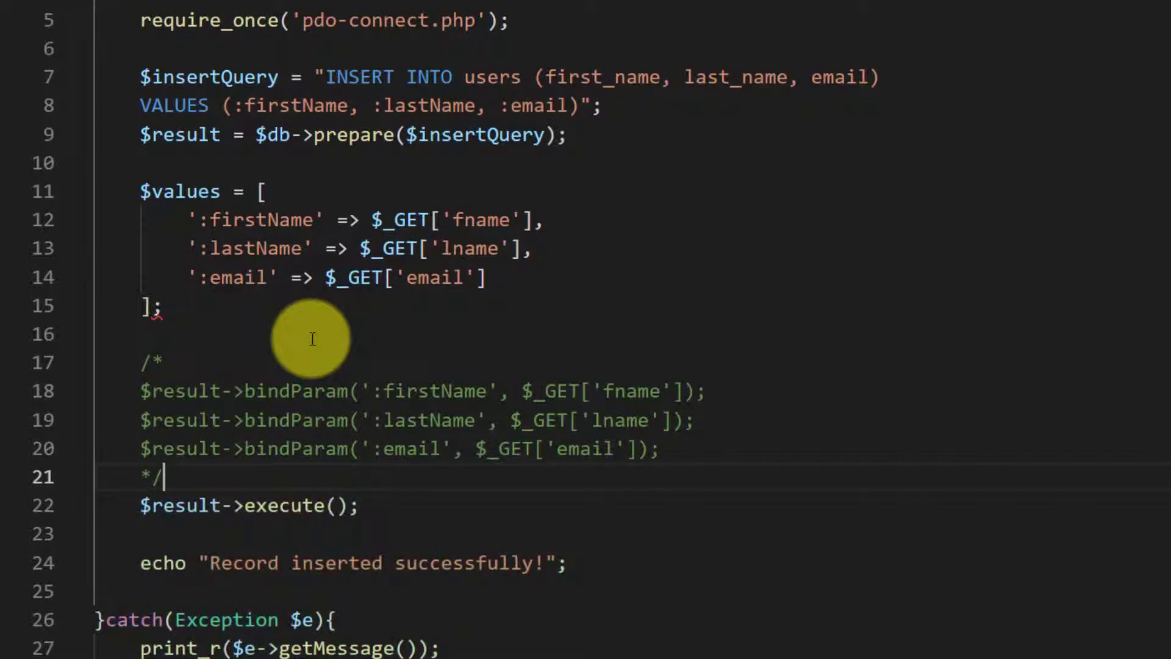
key(Down)
key(Up)
key(Return)
key(Down)
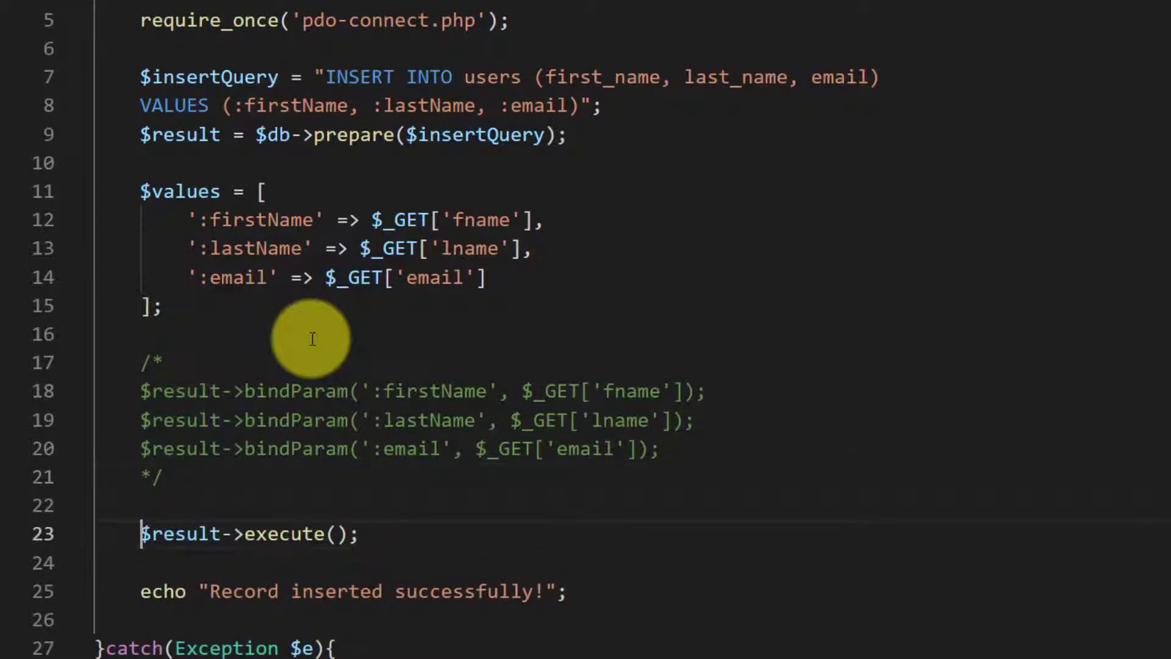
text($va)
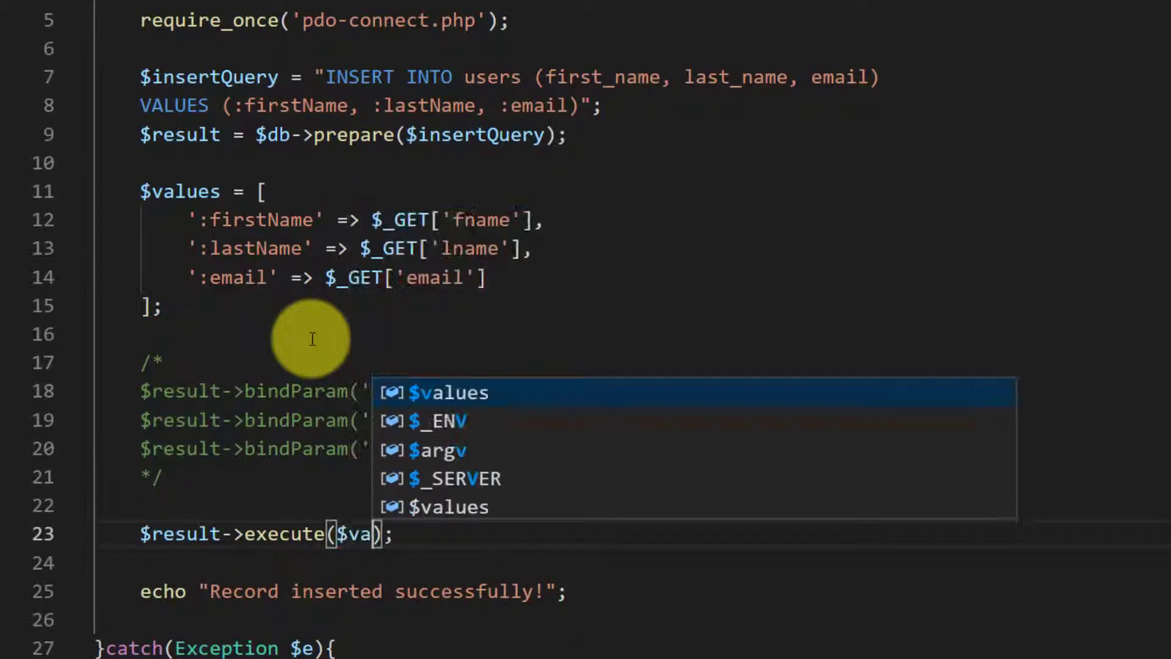
text(lues)
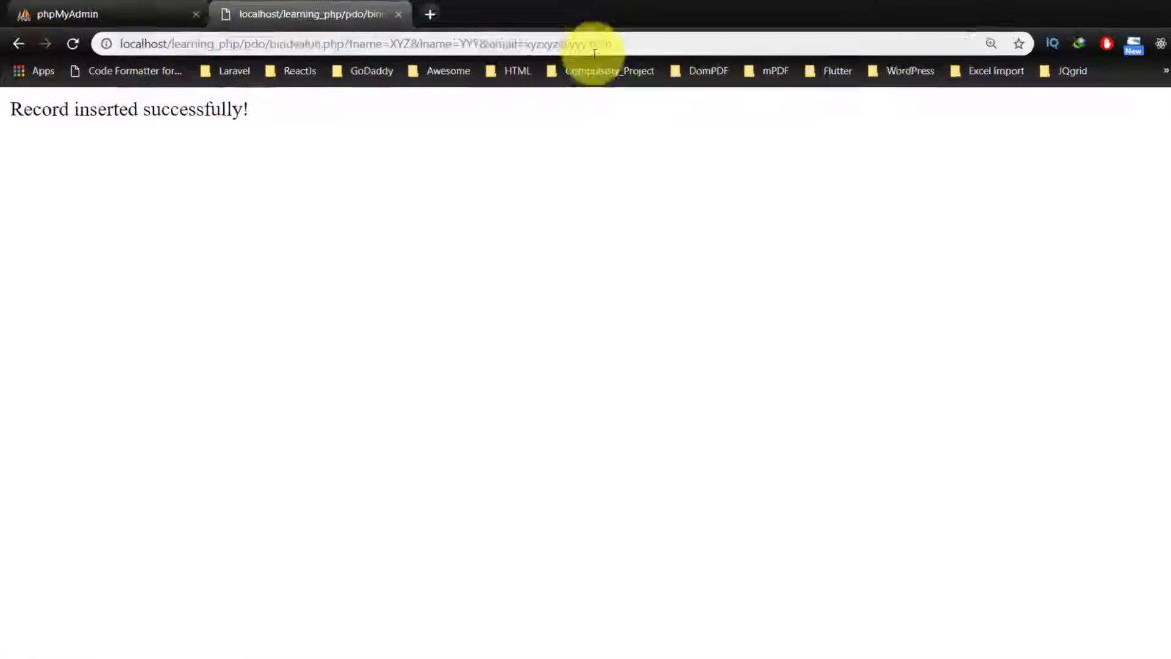
click(985, 81)
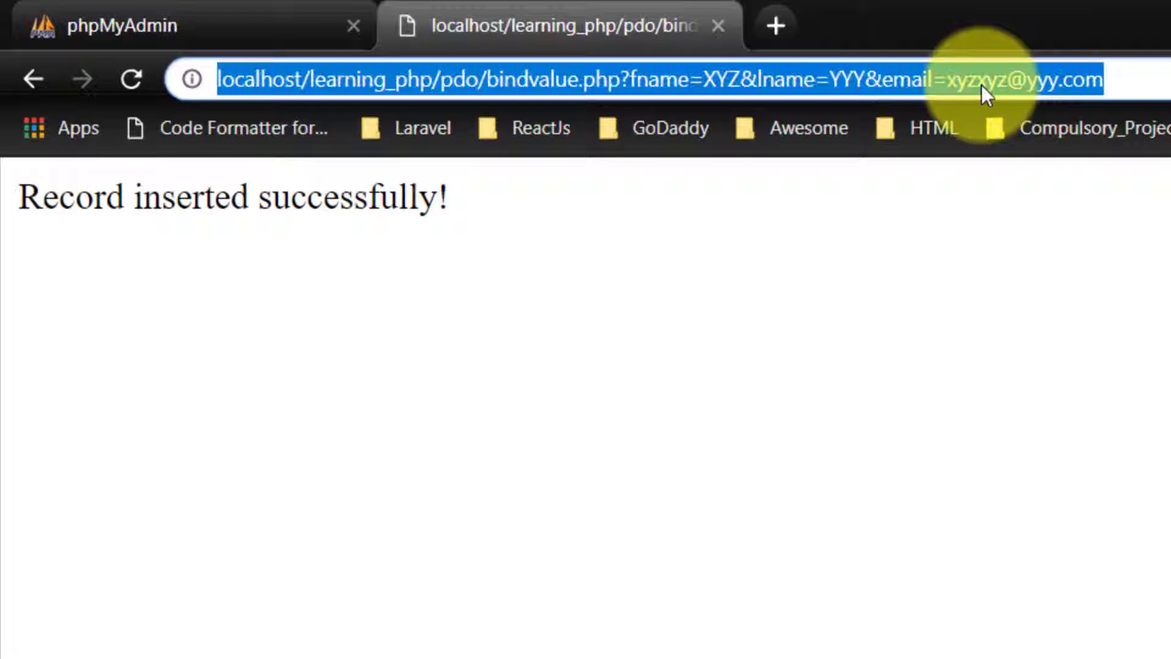
double_click(977, 80)
text(s)
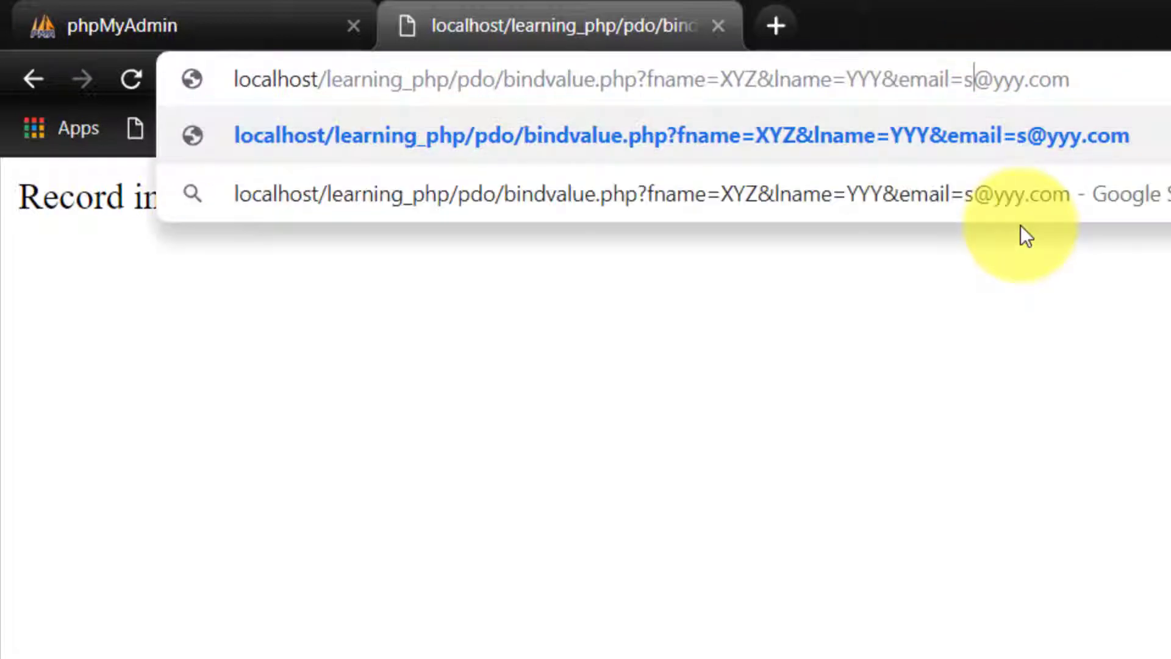
text(dsdsds)
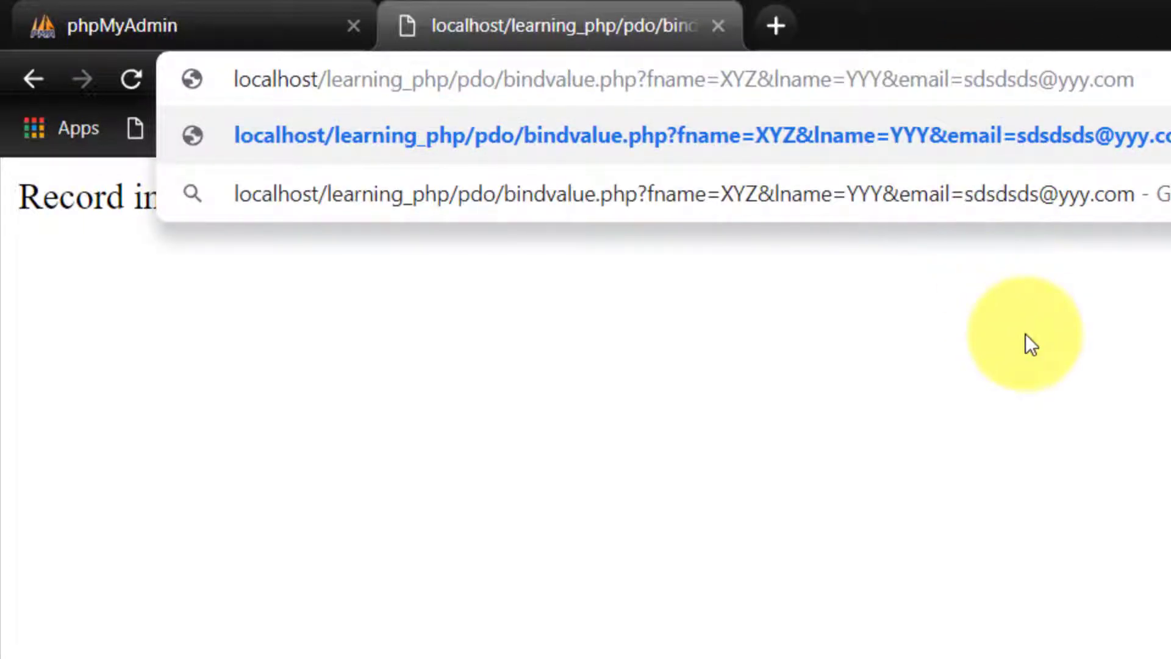
key(Return)
click(106, 24)
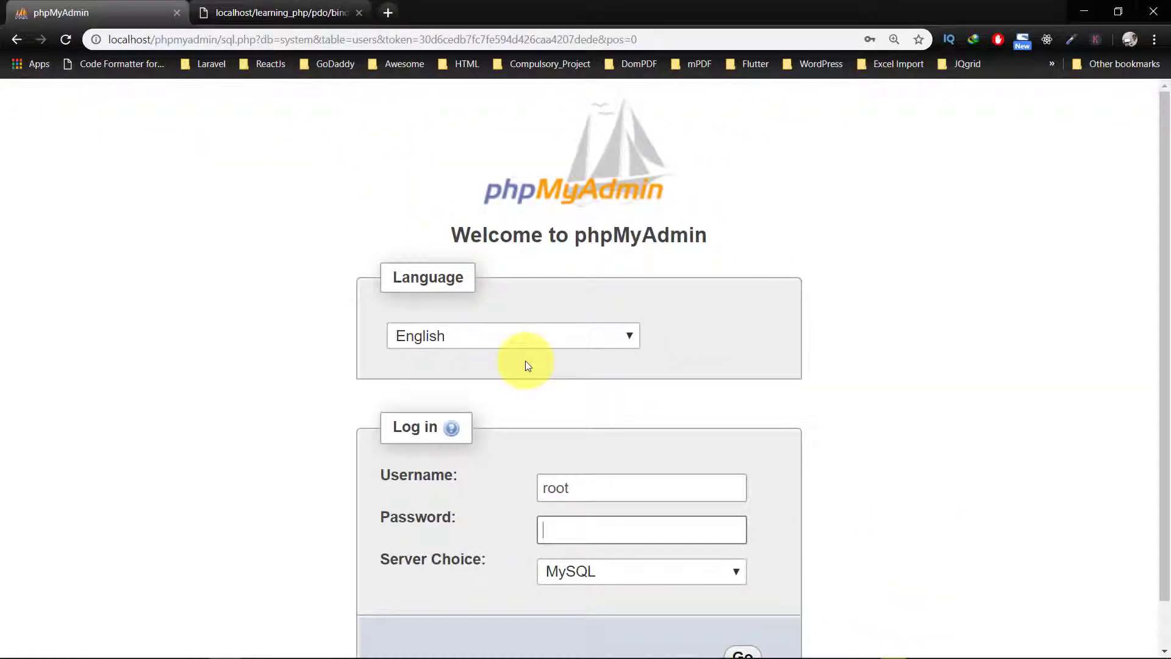
key(Return)
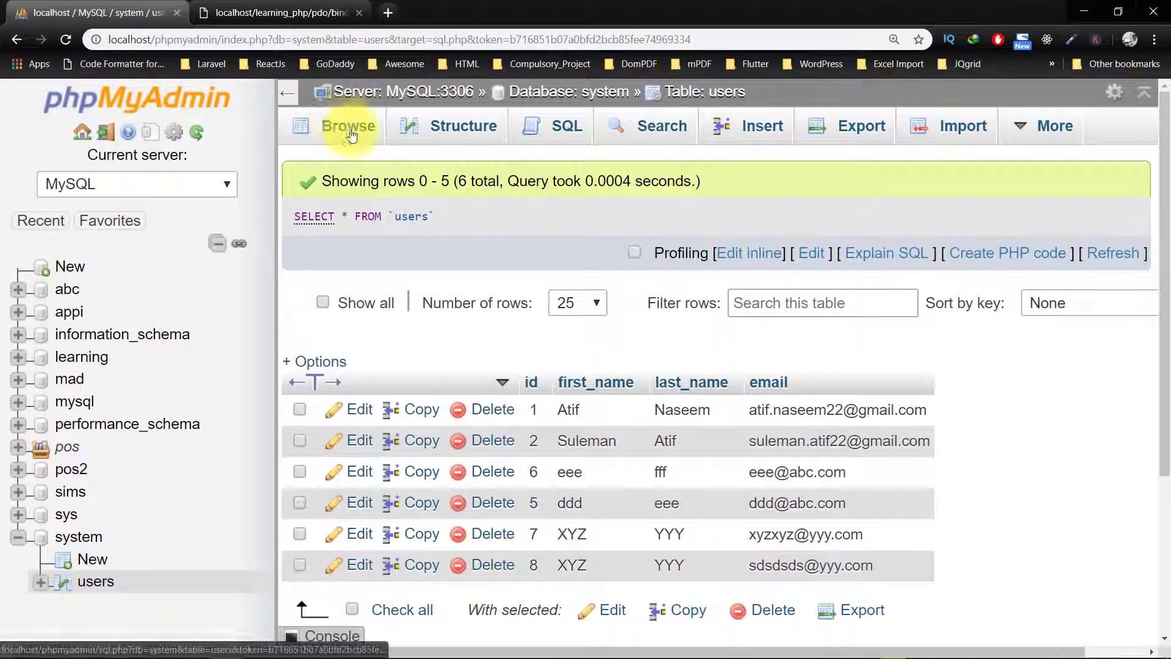
click(351, 133)
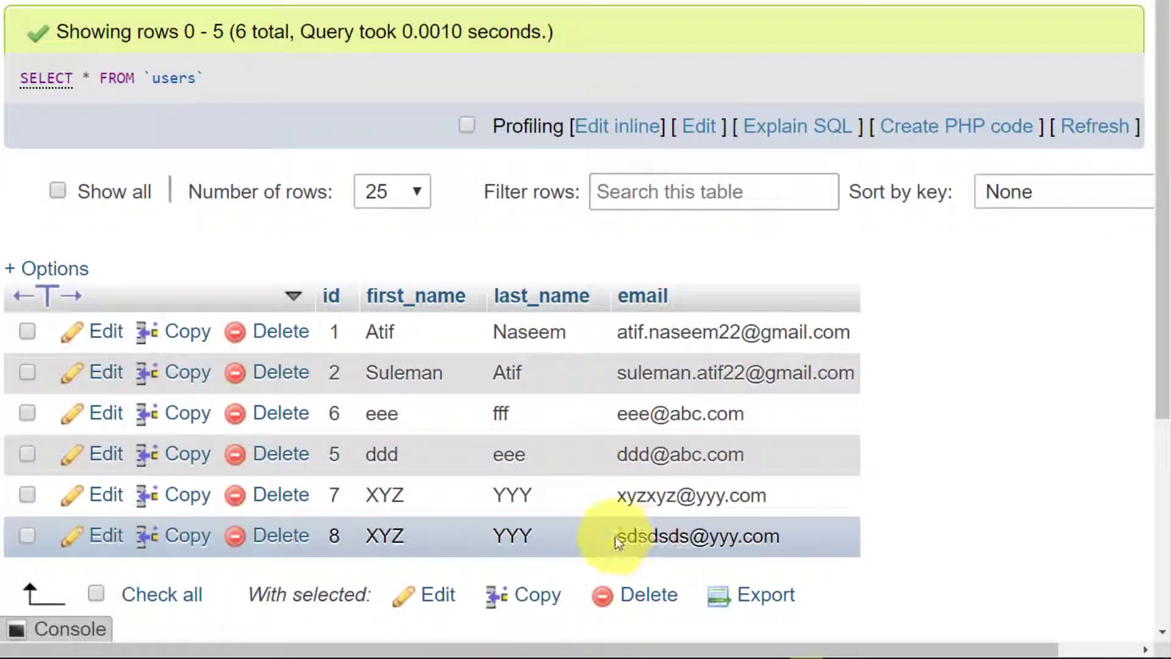
drag(615, 537, 693, 549)
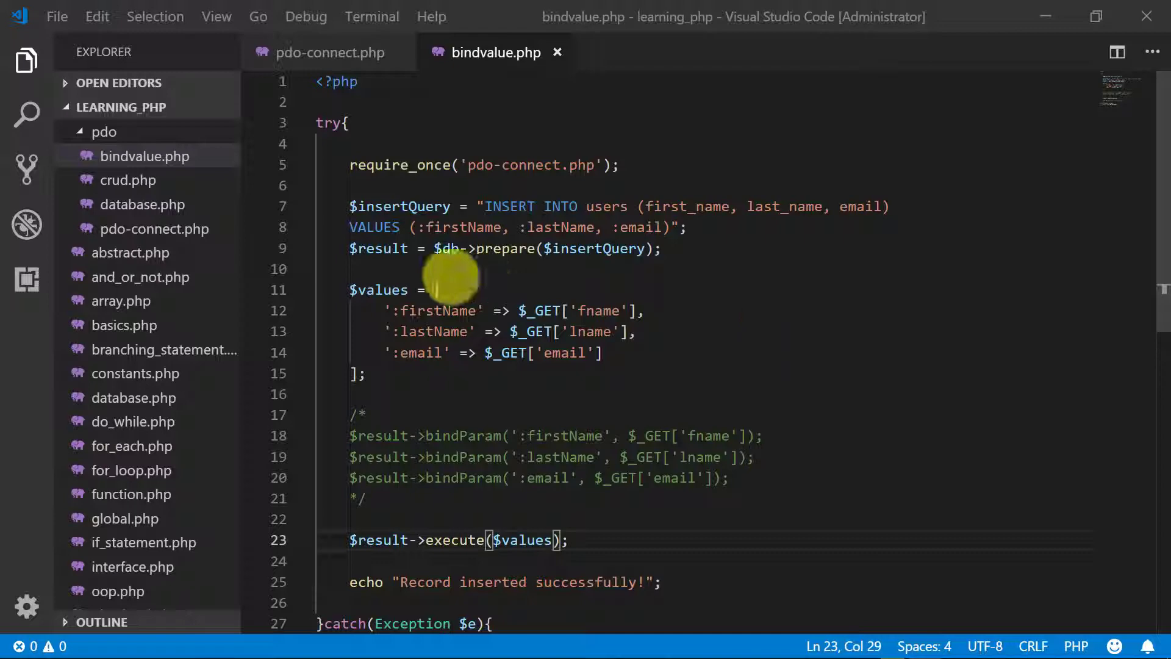
Paste a copy of the $values array above the original to keep as a comment
drag(351, 289, 367, 374)
key(ctrl+c)
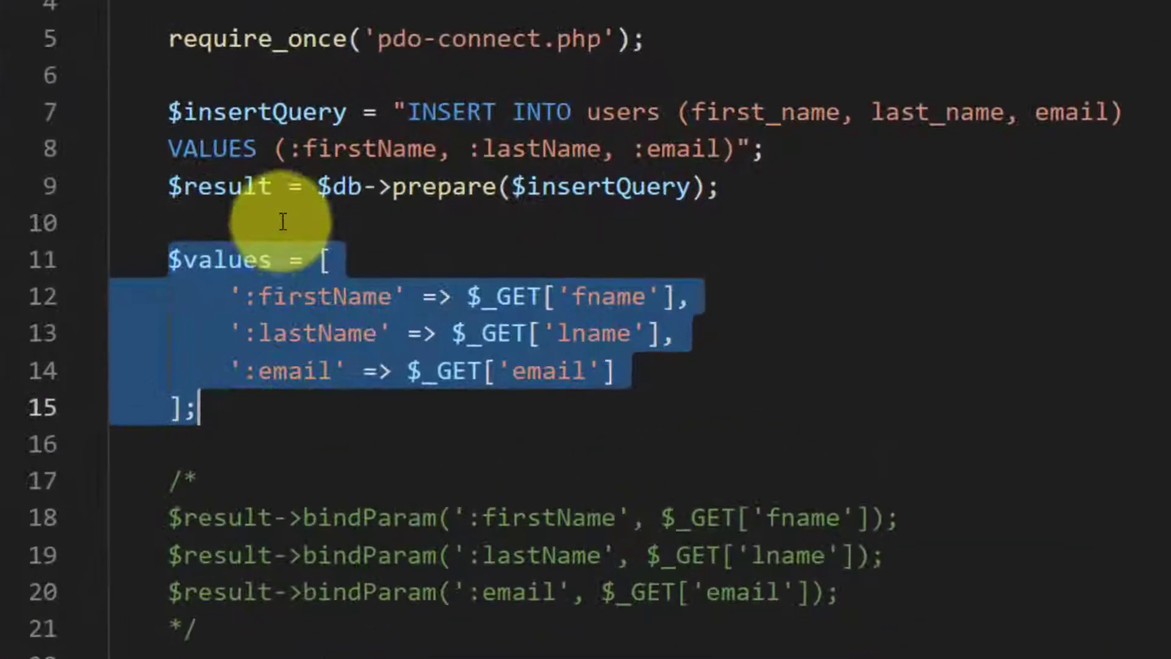
click(284, 222)
key(Return)
text(/*)
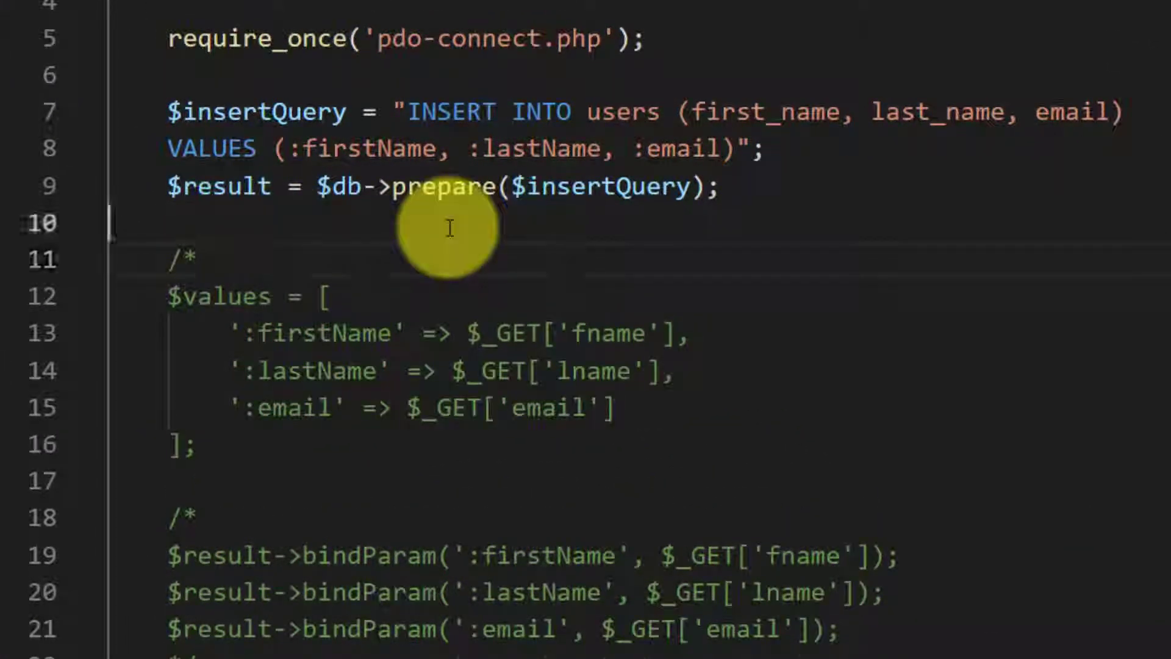
key(Return)
key(ctrl+v)
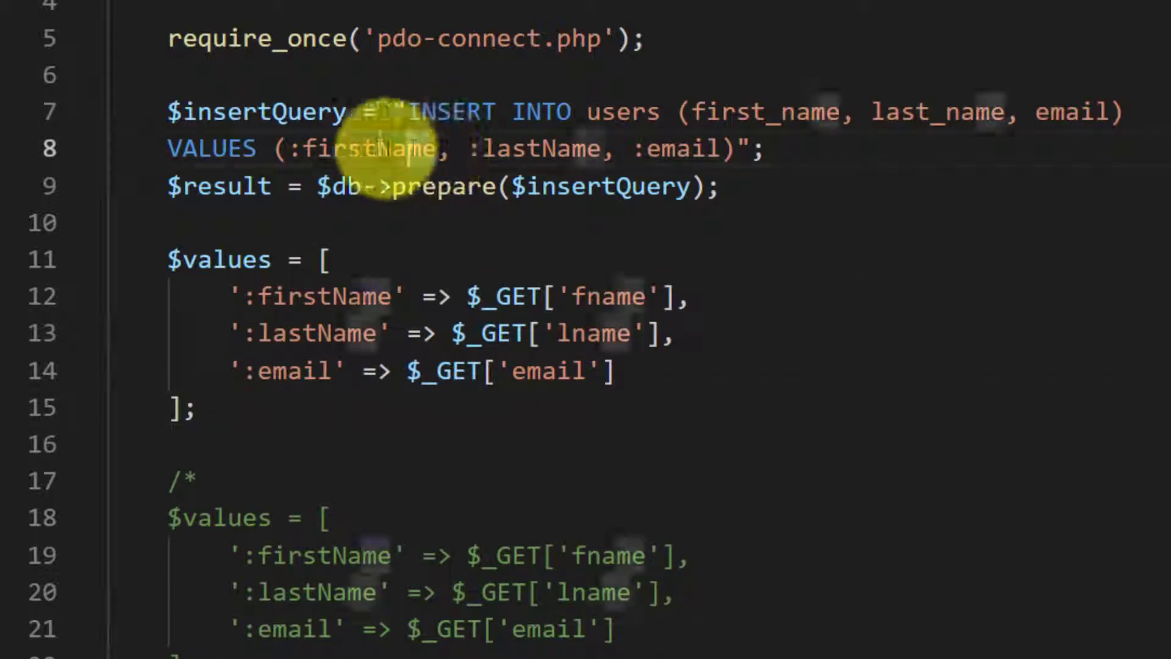
Replace the named placeholders on line 8 with ?, ?, ?
click(289, 149)
key(shift+End)
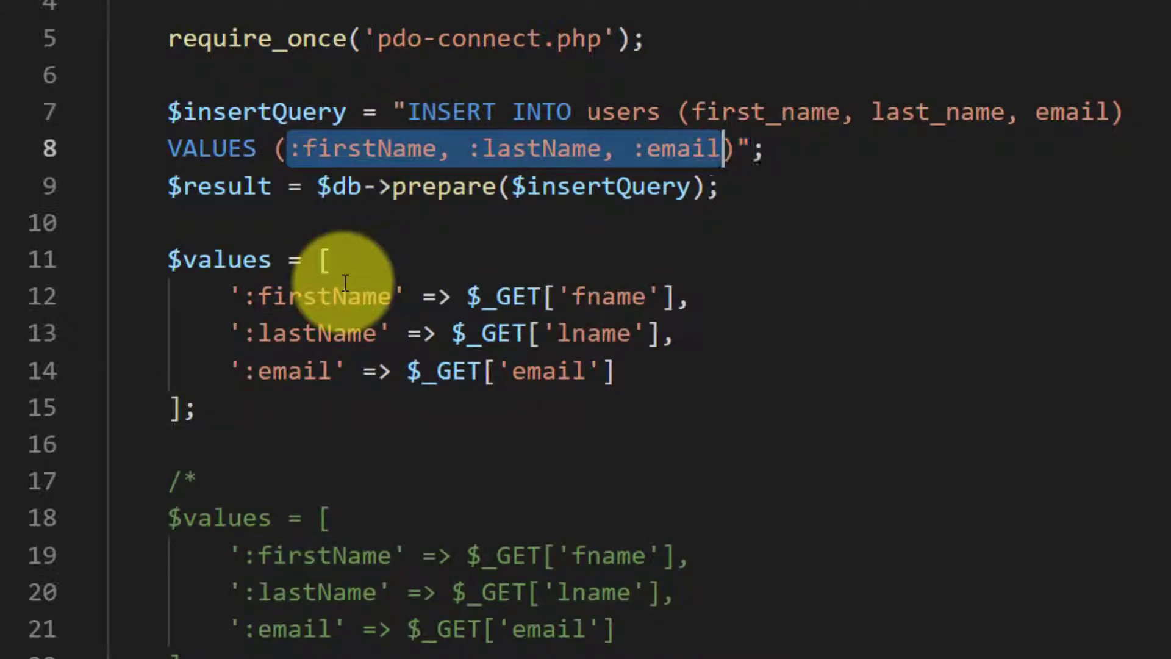
key(BackSpace)
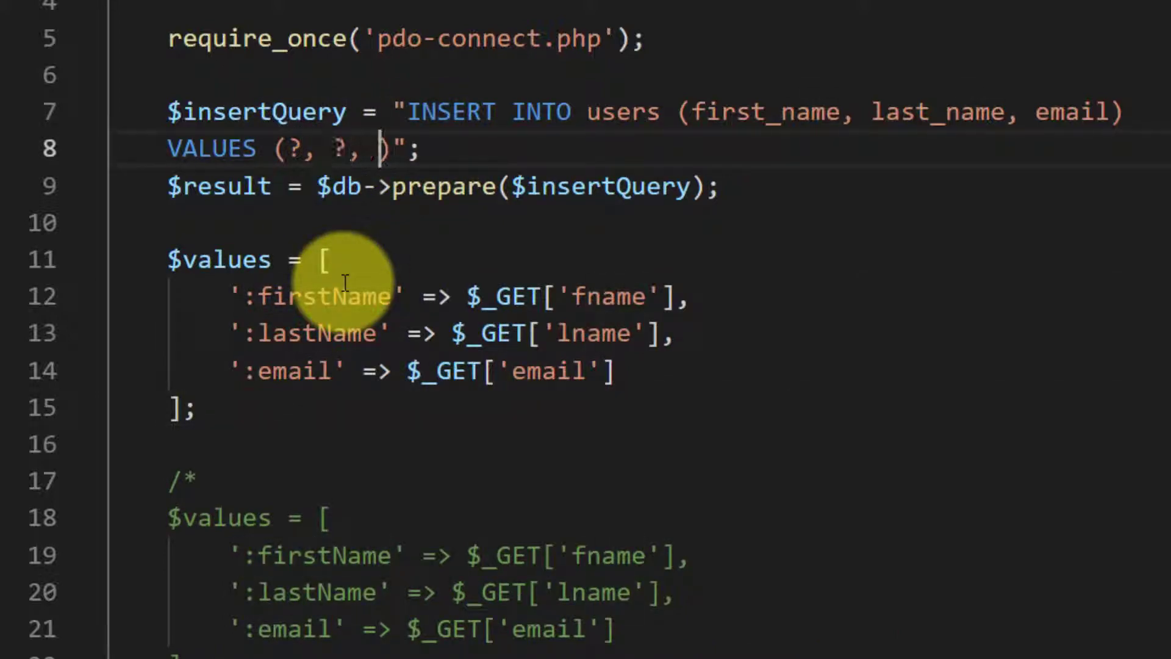
Remove the ':firstName', ':lastName' and ':email' keys from the $values array
drag(229, 295, 469, 298)
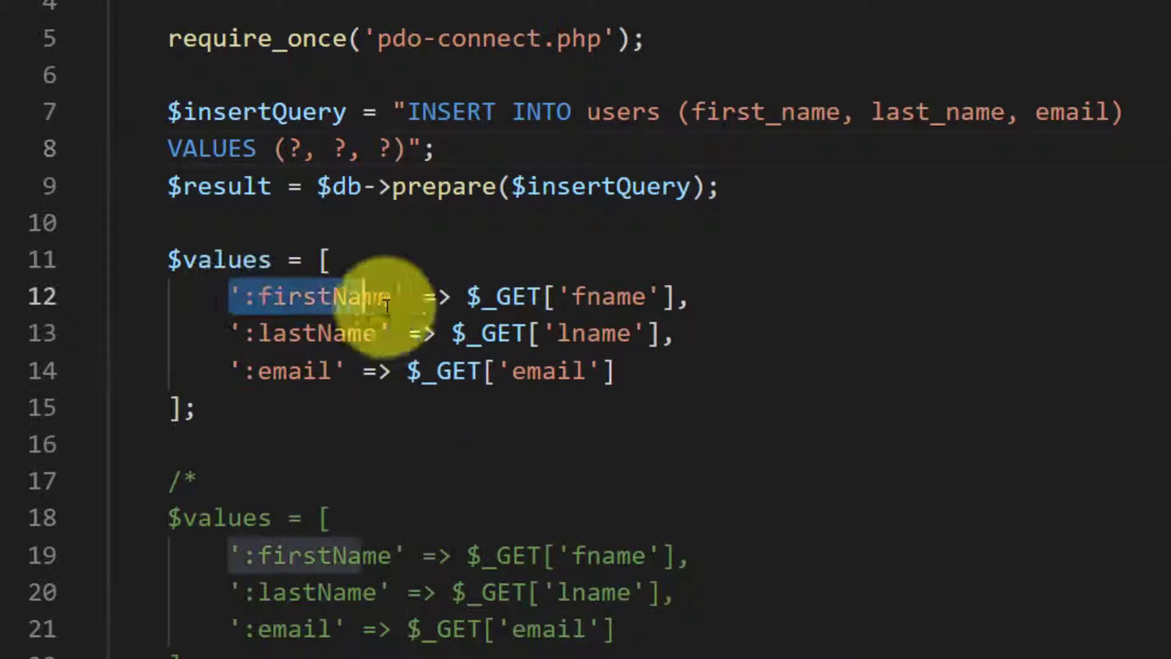
key(BackSpace)
key(shift+Right)
key(shift+Right)
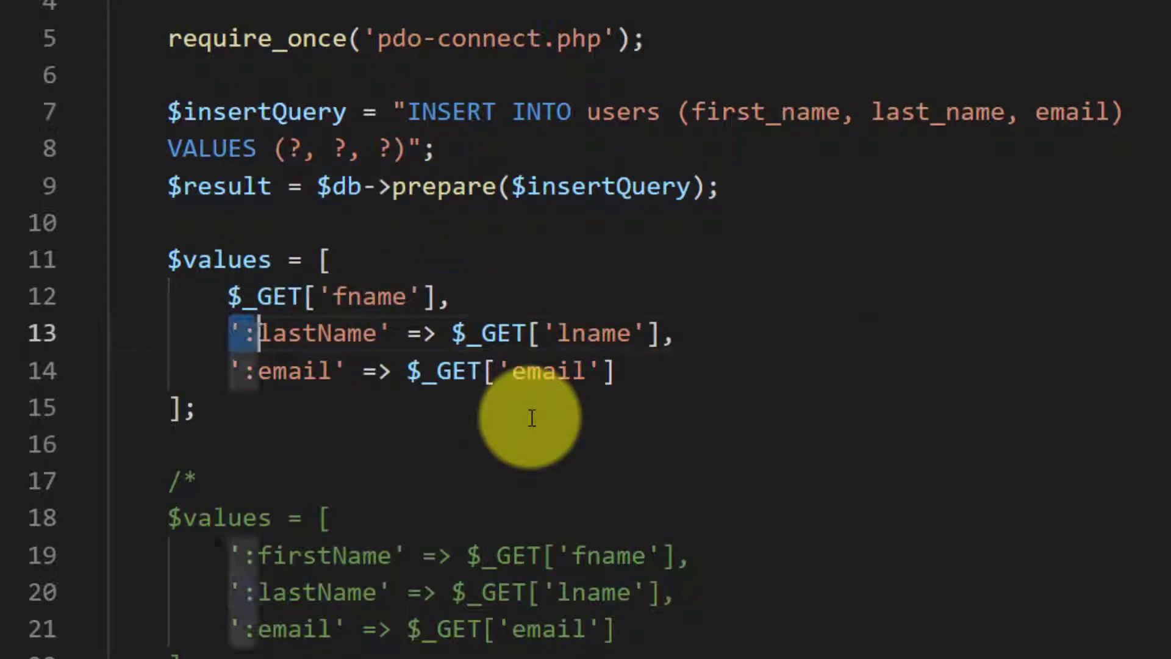
key(ctrl+shift+Right)
key(ctrl+shift+Right)
key(BackSpace)
key(Down)
key(shift+Right)
key(shift+Right)
key(ctrl+shift+Right)
key(ctrl+shift+Right)
key(BackSpace)
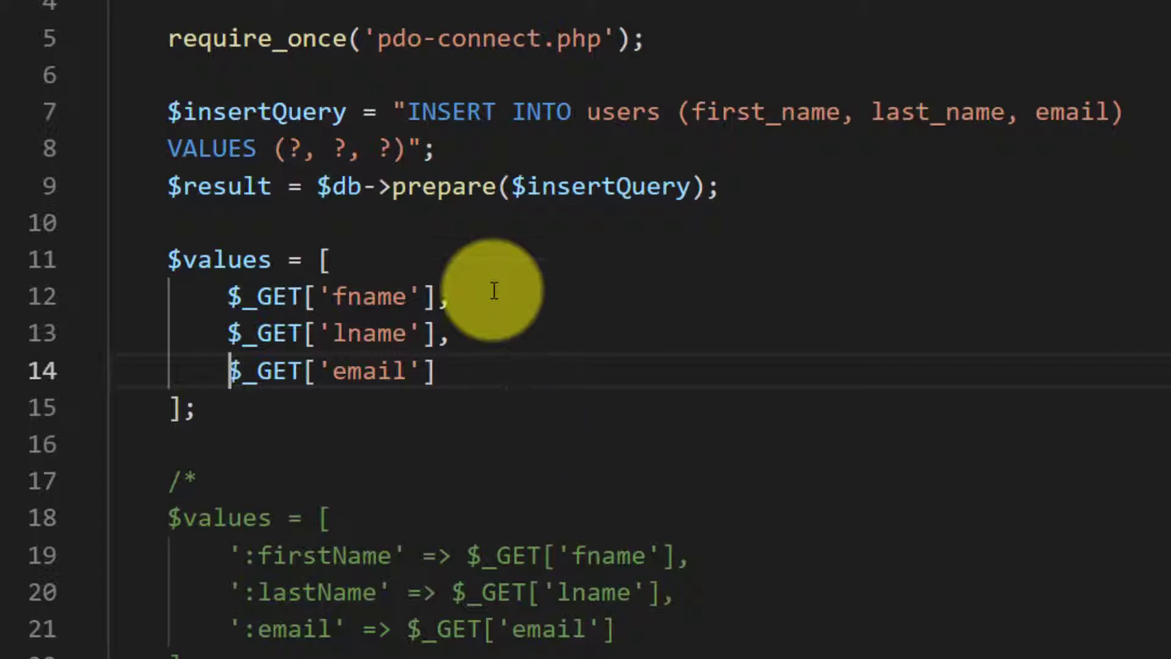
Check the edited $values array and save bindvalue.php
click(412, 258)
click(393, 298)
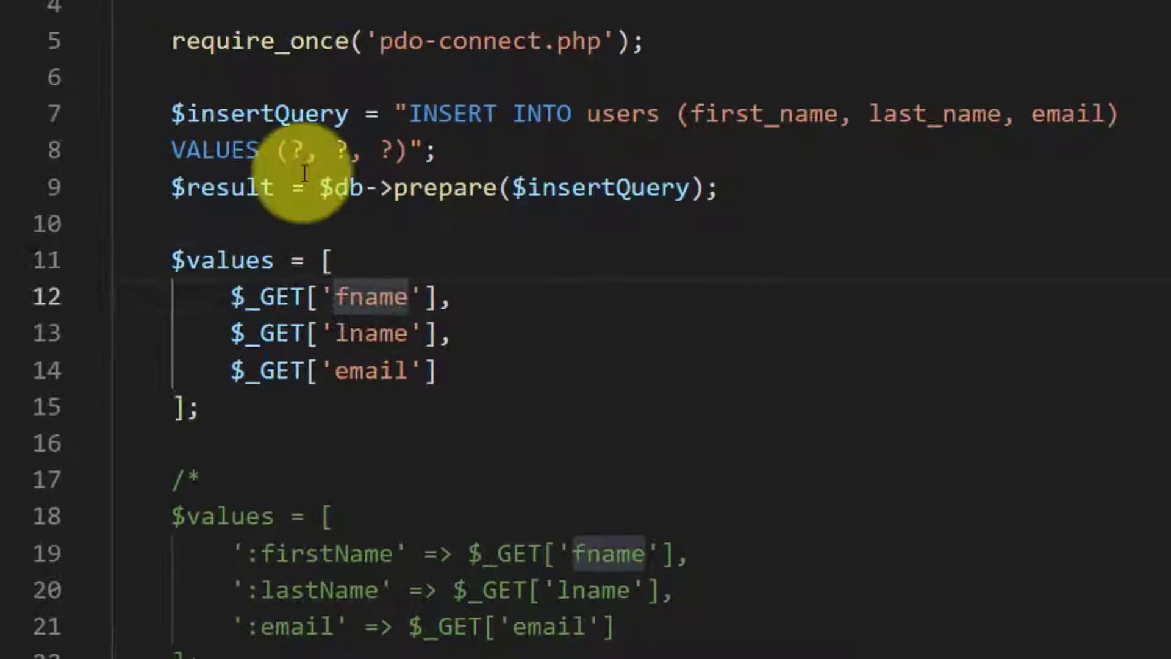
key(Down)
key(Down)
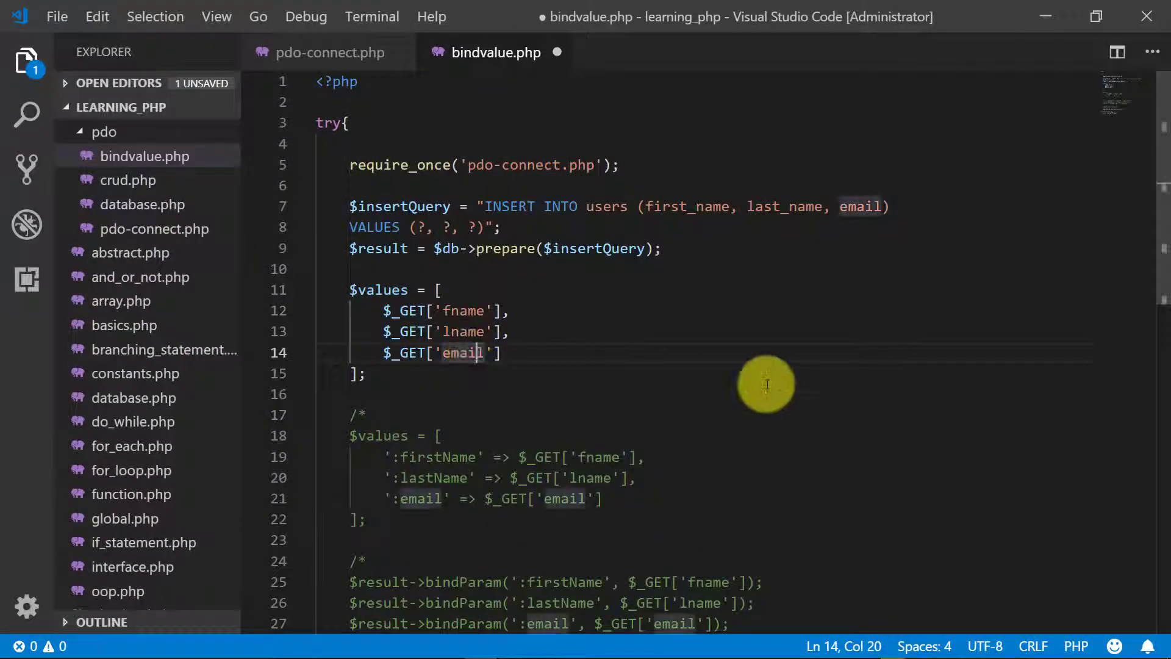
key(alt+f)
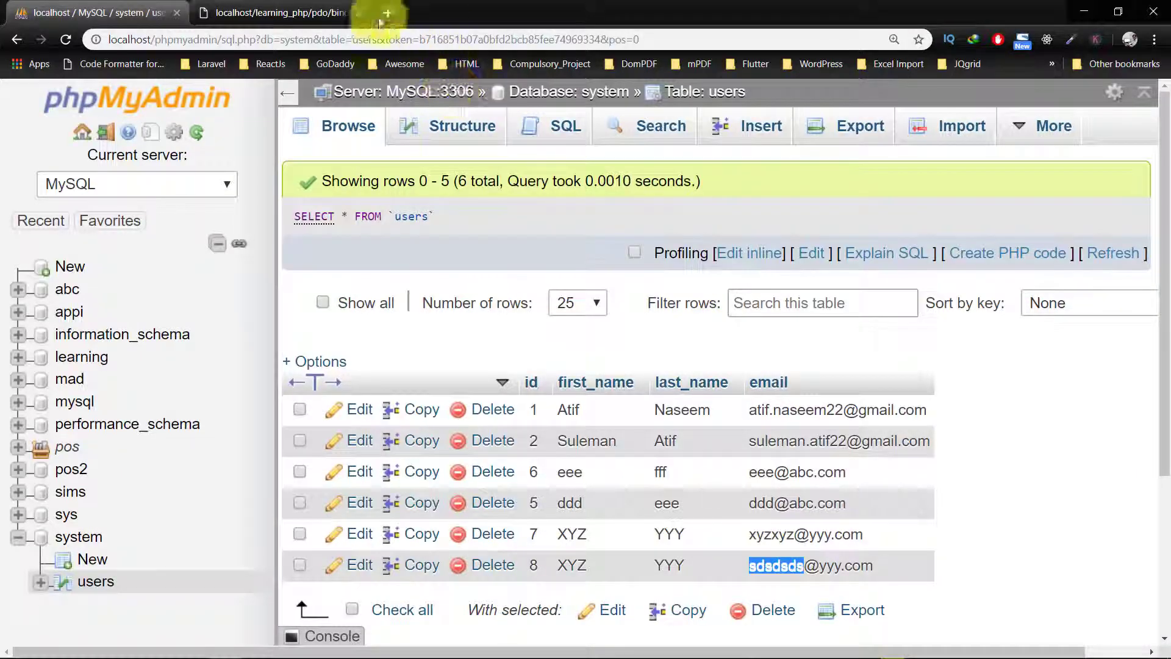
click(380, 13)
double_click(921, 76)
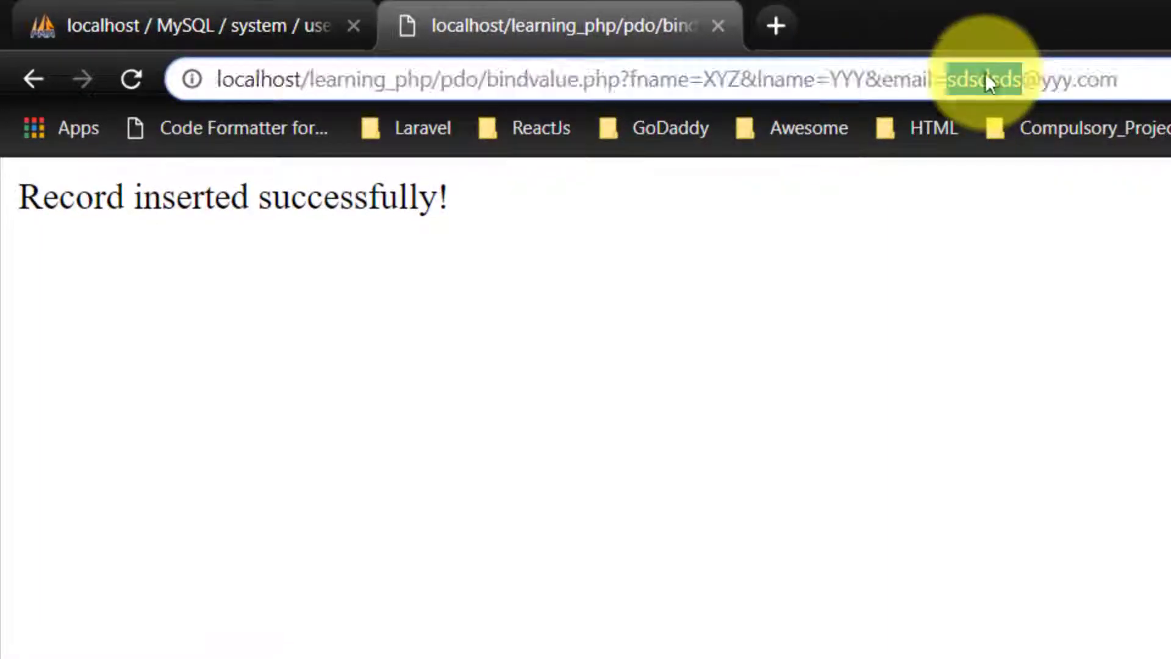
click(653, 75)
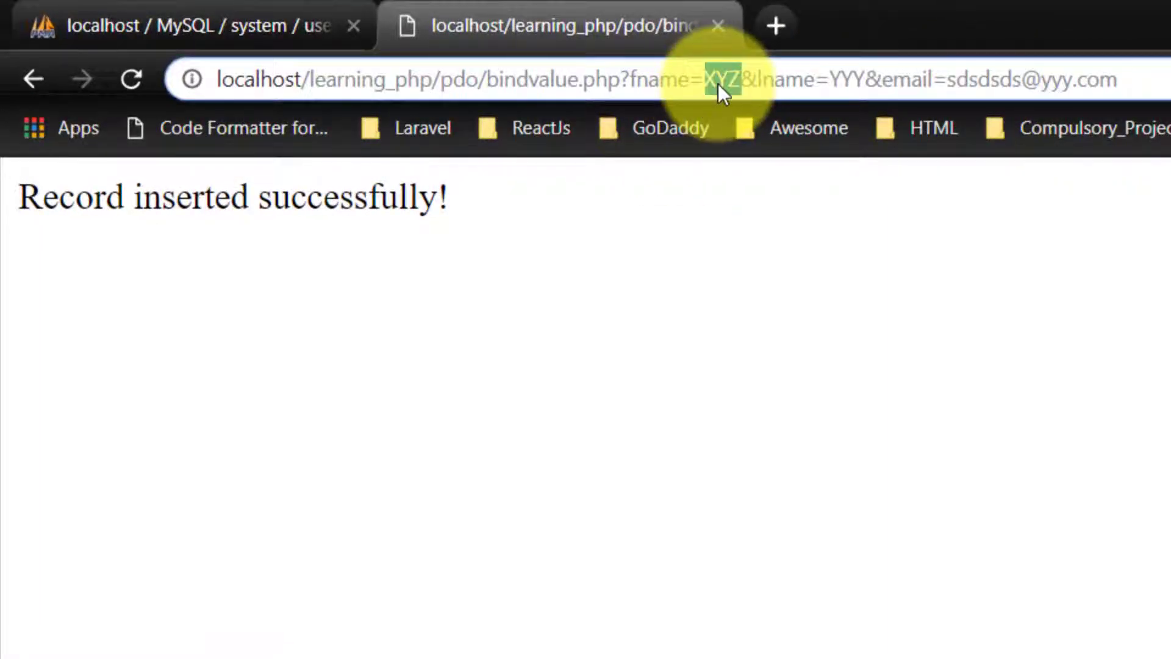
text(GG)
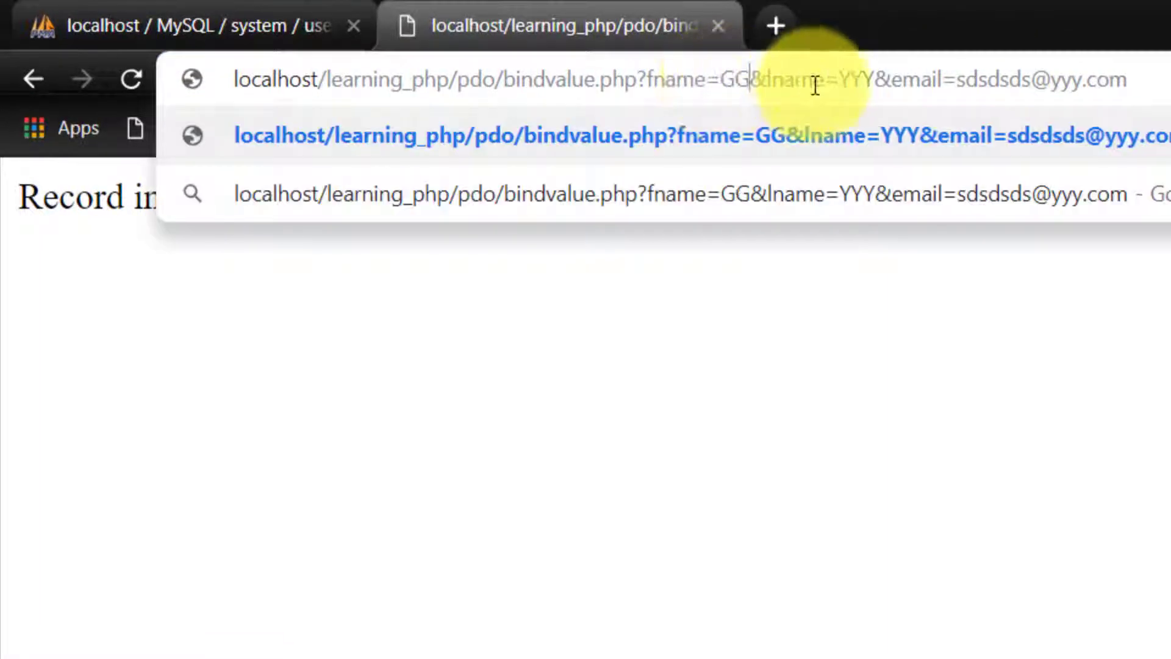
text(G)
text(GGG)
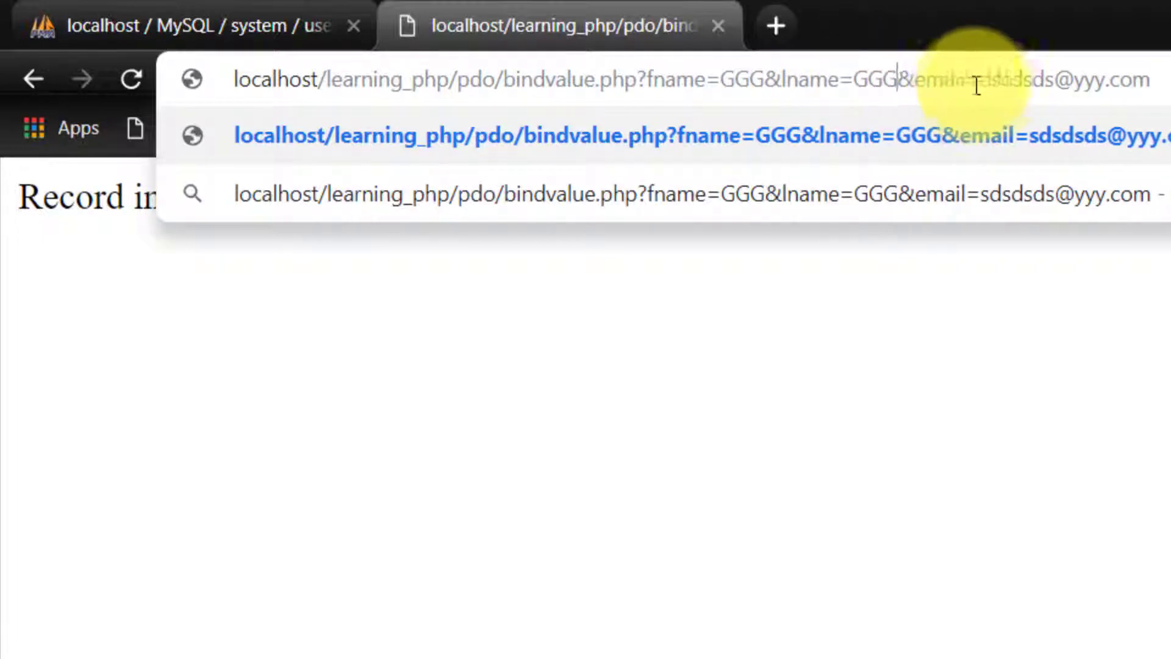
double_click(1014, 80)
text(GGG)
key(Return)
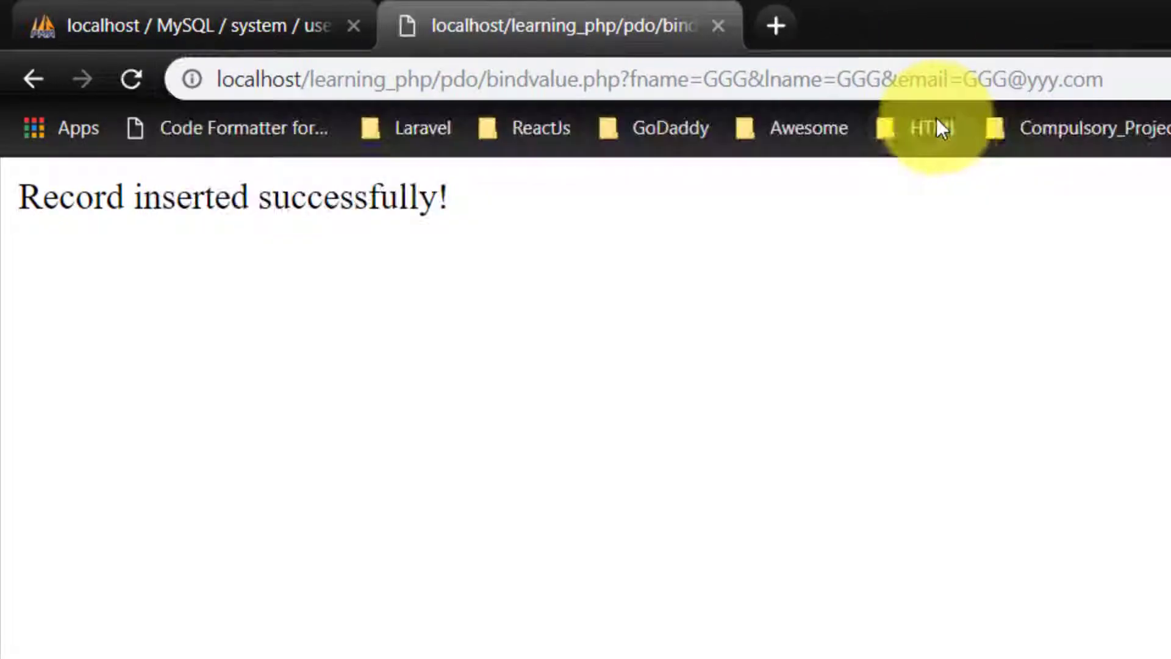
click(244, 13)
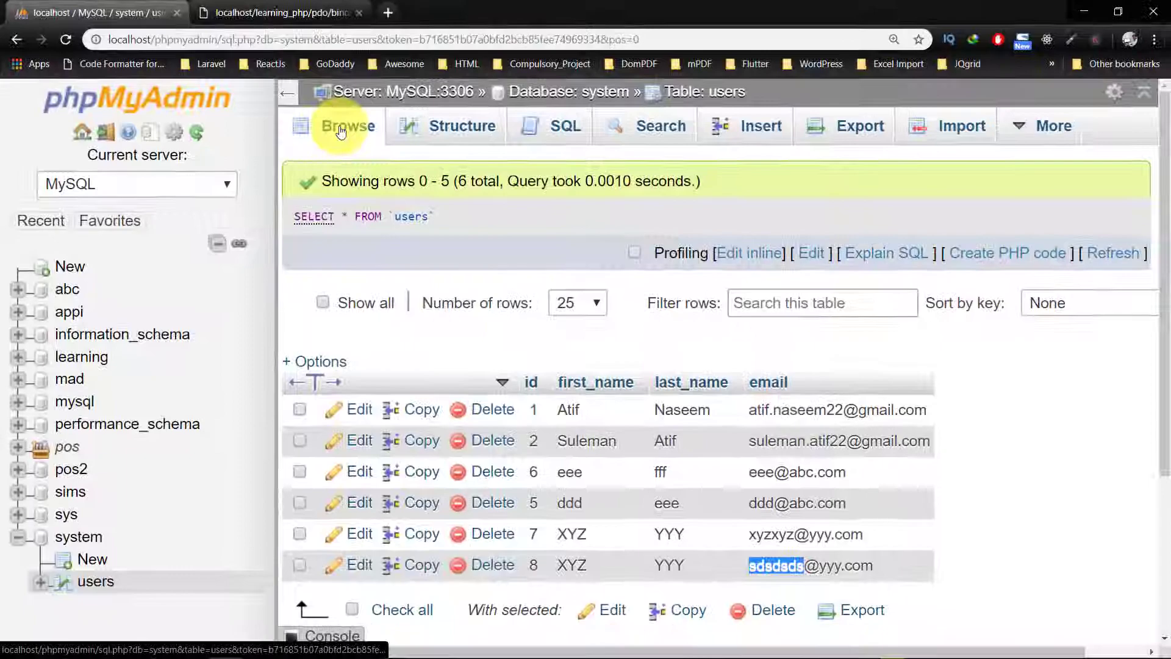
click(334, 128)
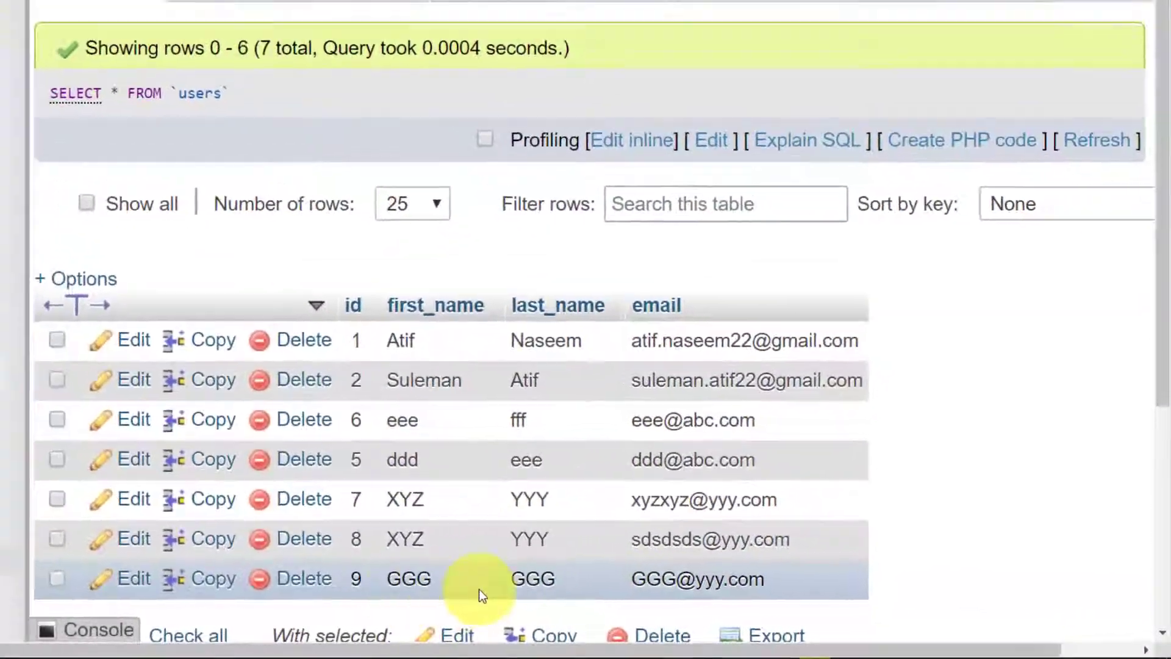
key(alt+Tab)
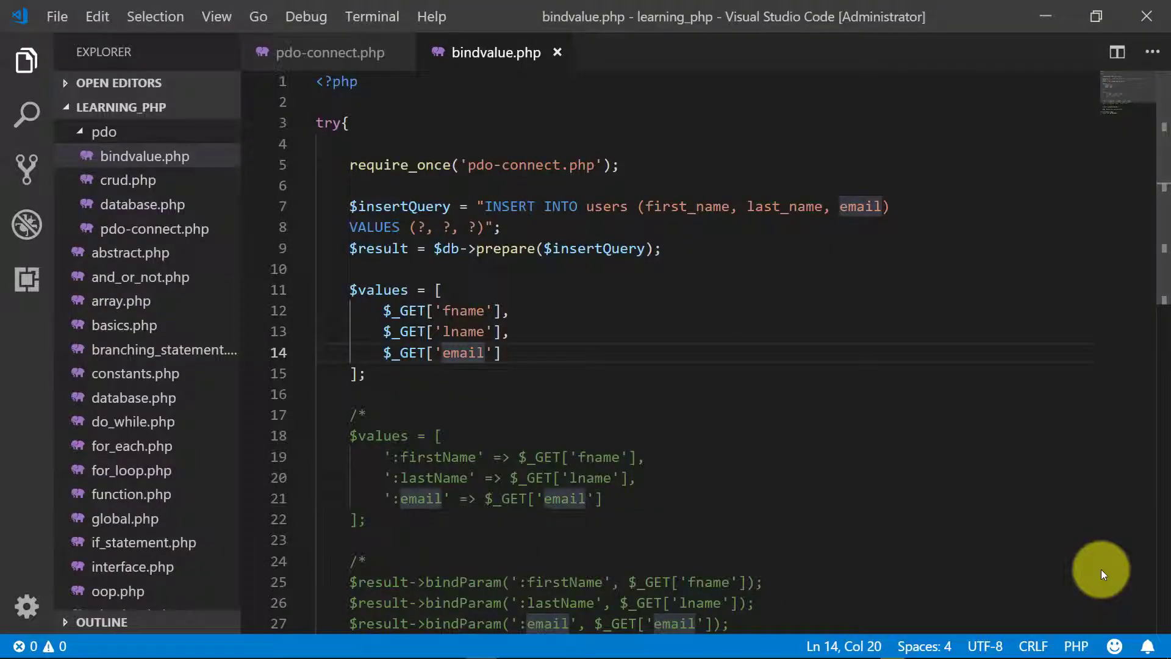